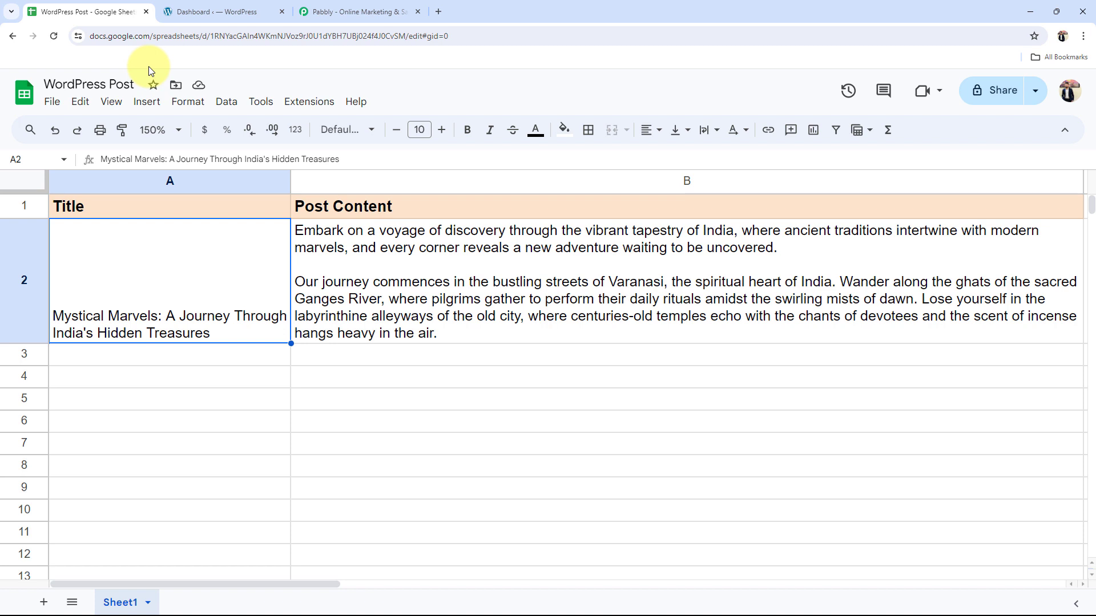
Review the title and post content in row 2 of the WordPress Post sheet and view the WordPress dashboard.
left_click(432, 255)
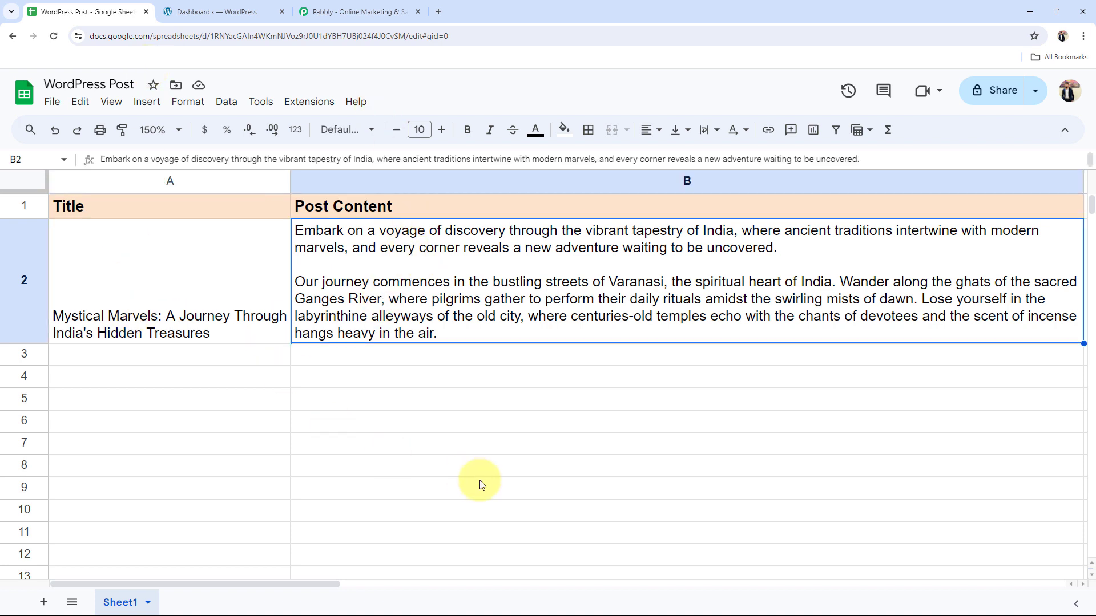
left_click(164, 288)
left_click(492, 322)
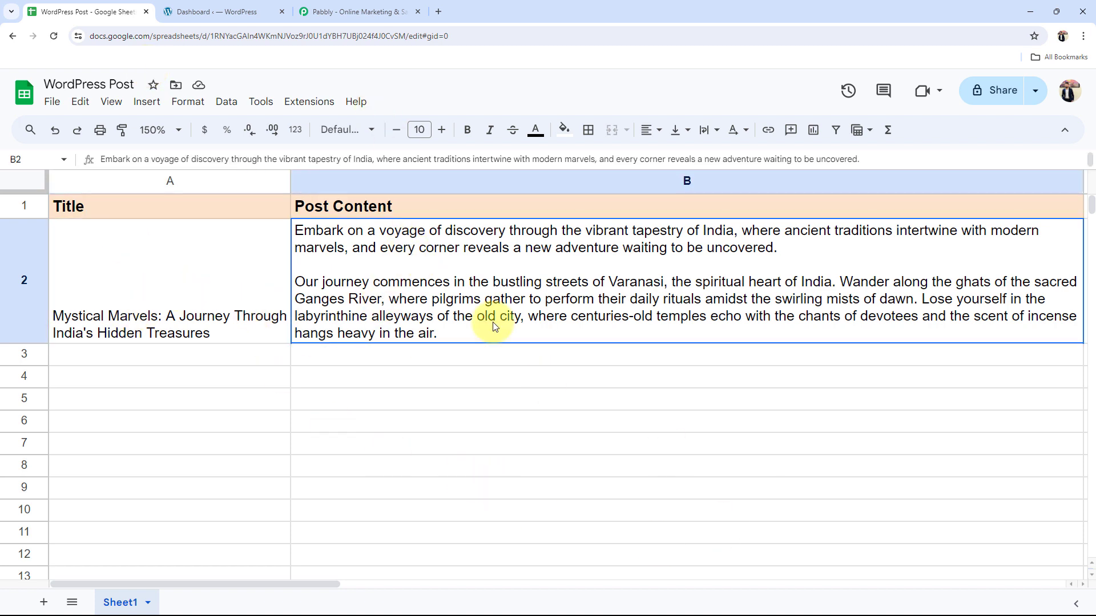
left_click(240, 12)
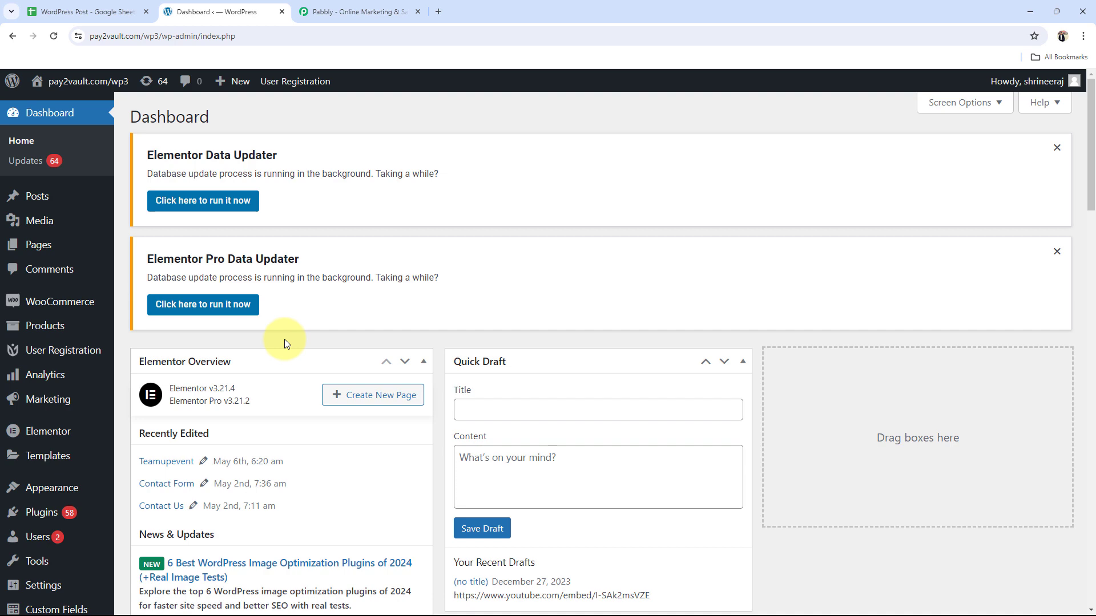
Switch to the Pabbly site and access the Pabbly Connect dashboard.
left_click(358, 11)
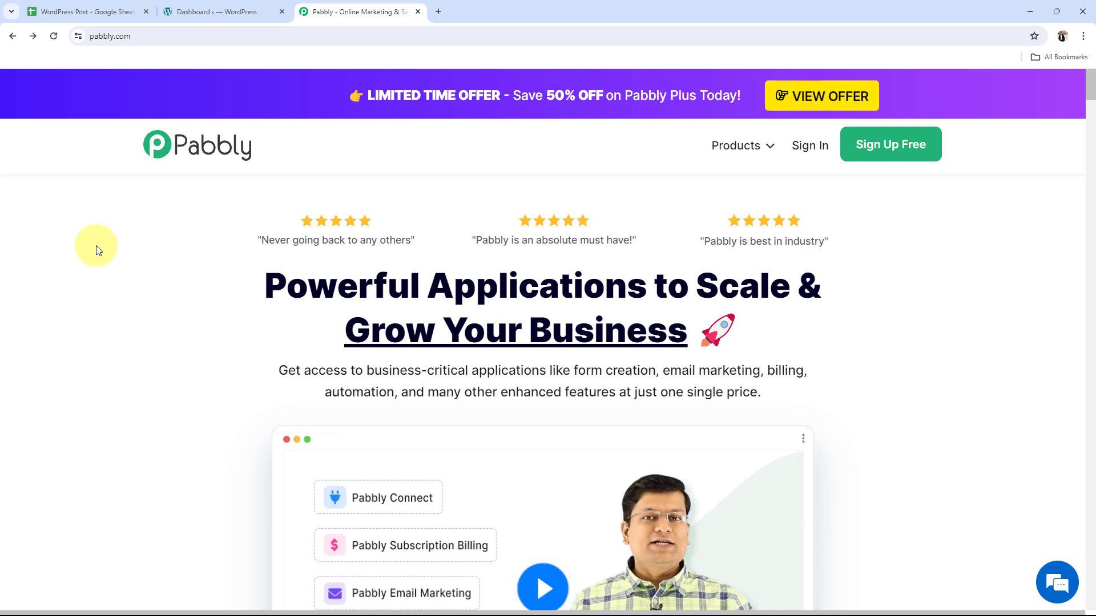
left_click_drag(286, 284, 467, 340)
left_click(254, 345)
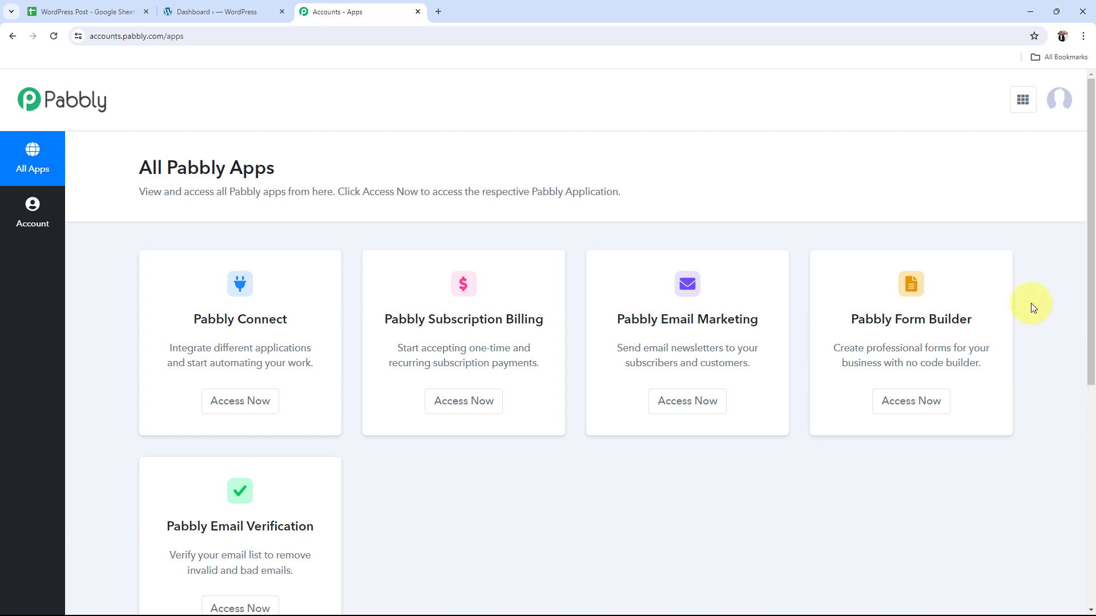
left_click_drag(190, 318, 325, 320)
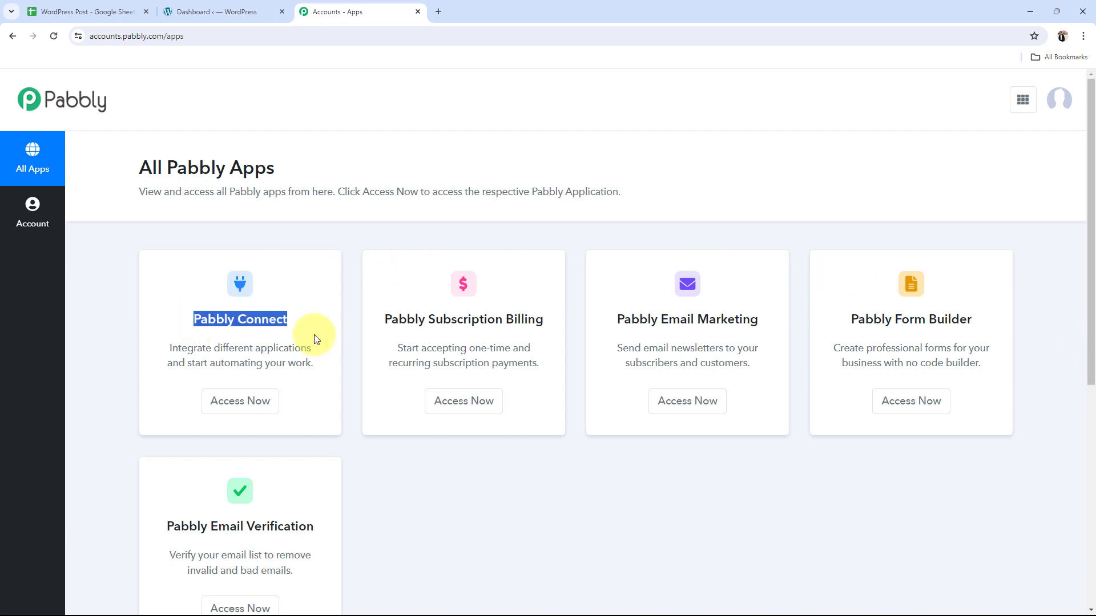
left_click(254, 409)
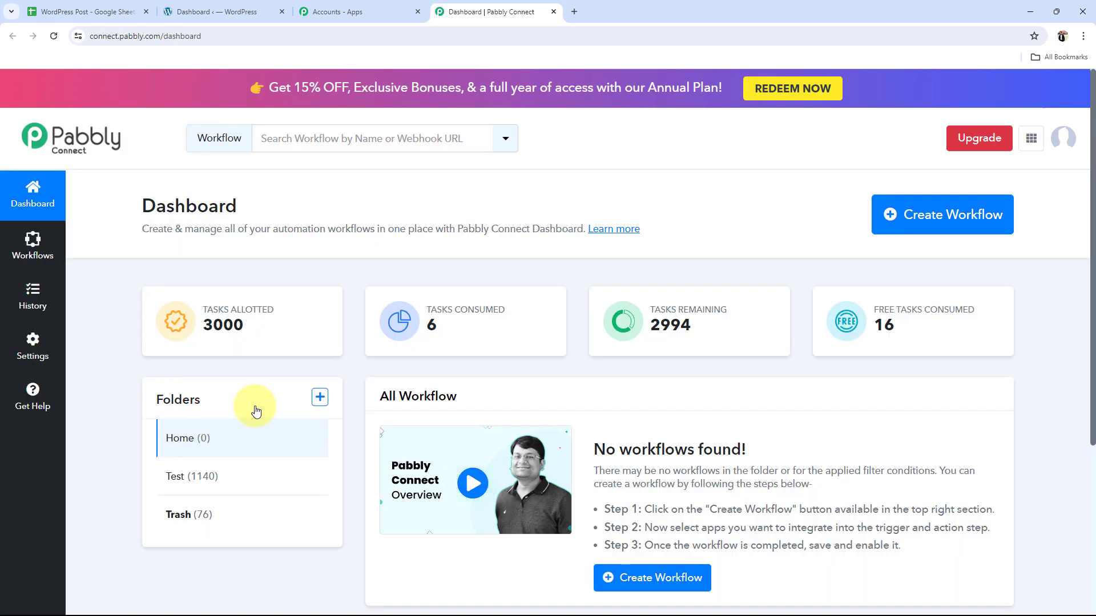
left_click_drag(124, 205, 367, 217)
left_click(366, 217)
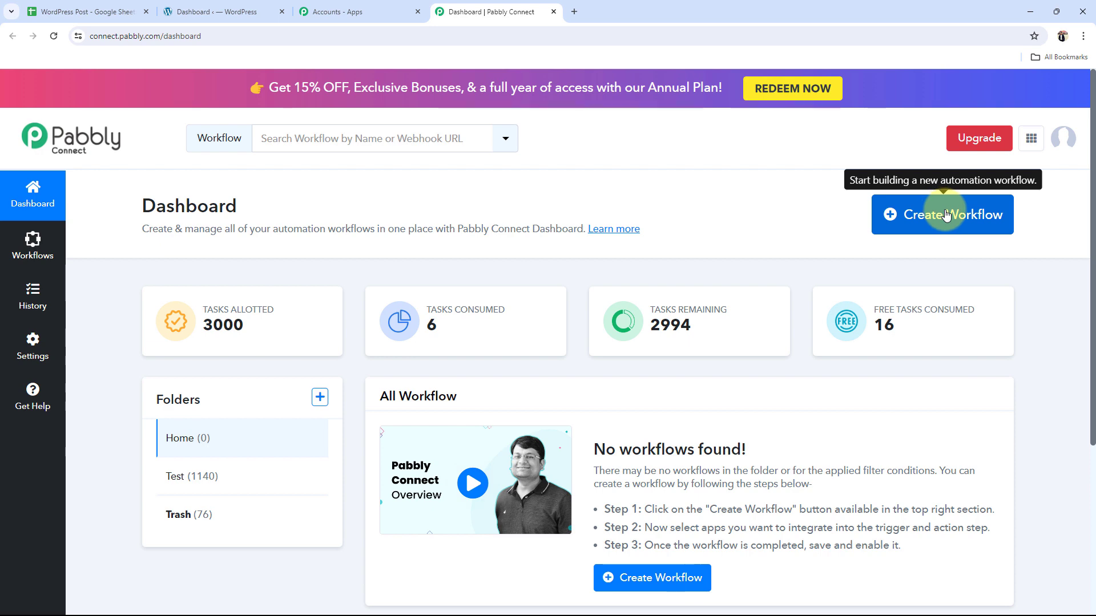
Create a workflow named "Share WordPress Posts from Google Sheets" in the Home folder and collapse its trigger section.
left_click(910, 216)
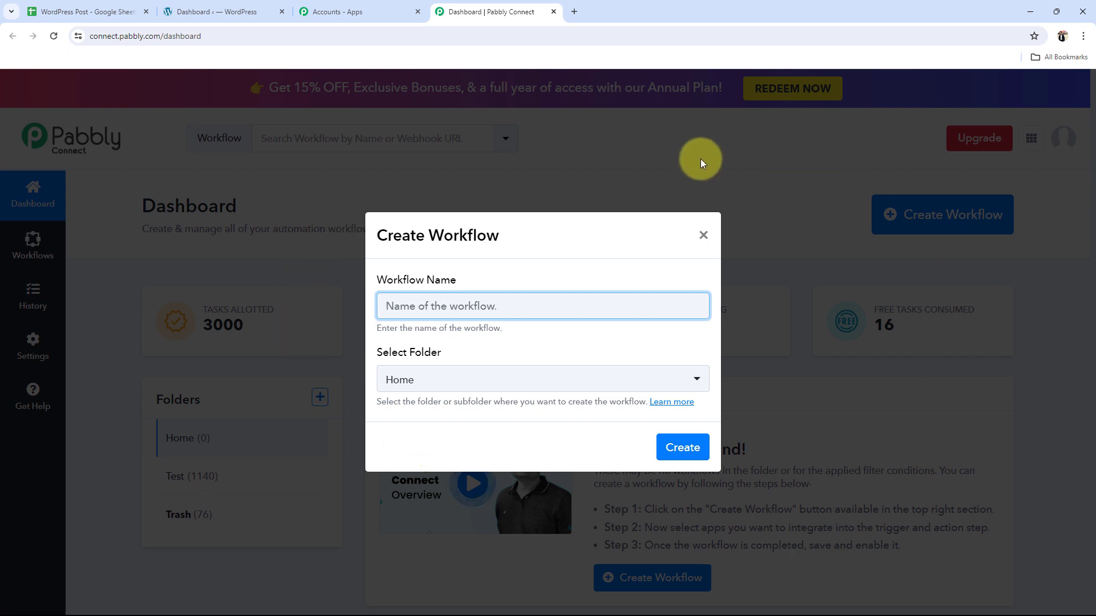
type("Share WordPress Posts from Google Sheets")
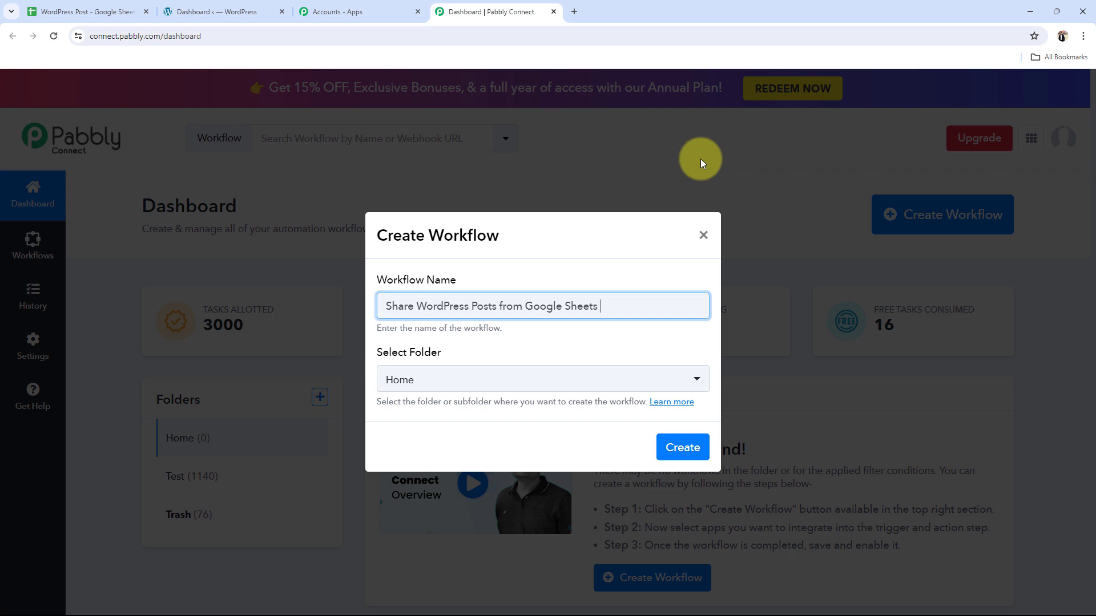
left_click(434, 390)
left_click(403, 451)
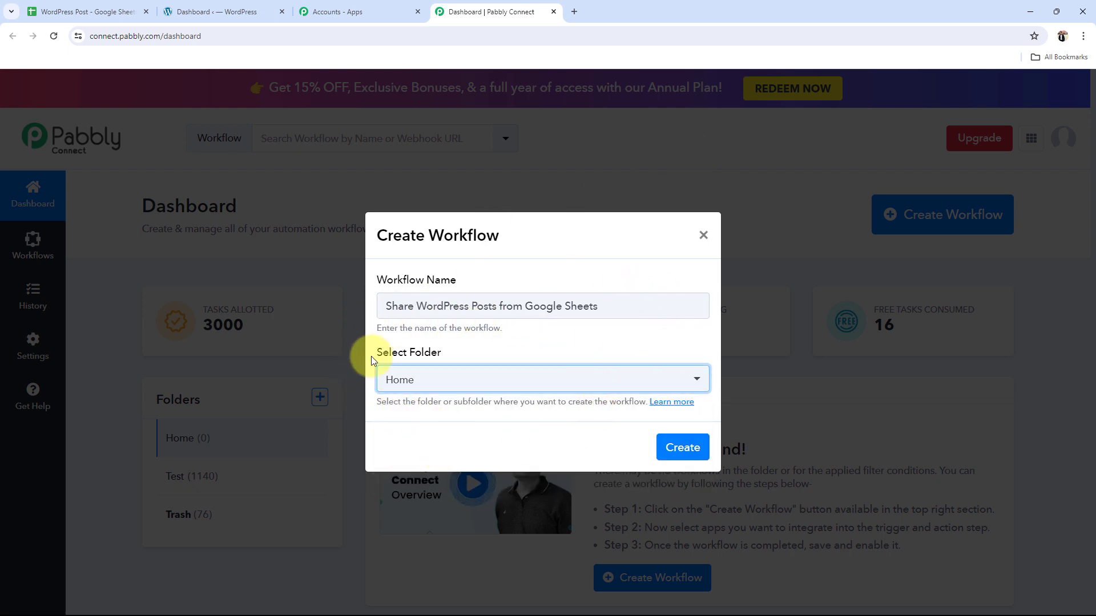
left_click(683, 448)
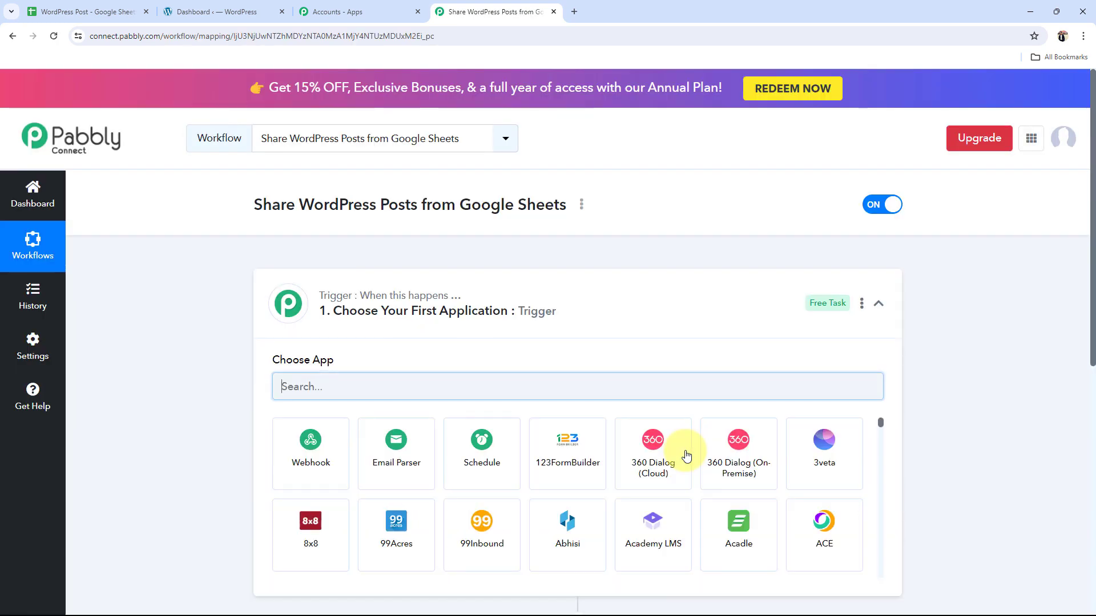
left_click(552, 331)
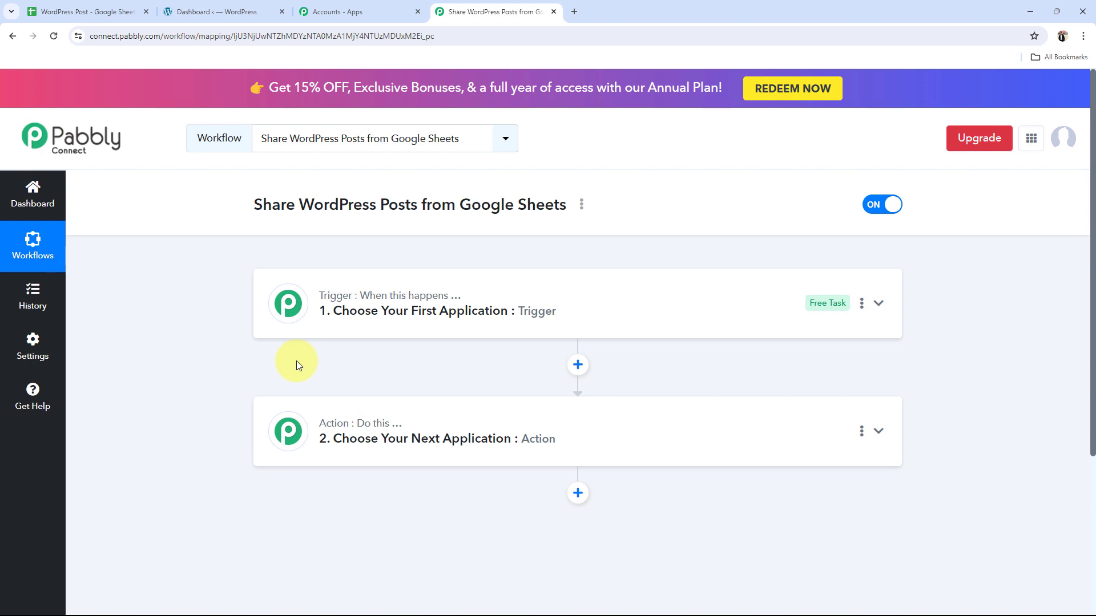
Compare the spreadsheet's Title and Post Content cells with the WordPress site where the posts are published.
left_click(85, 11)
left_click(152, 286)
left_click(434, 288)
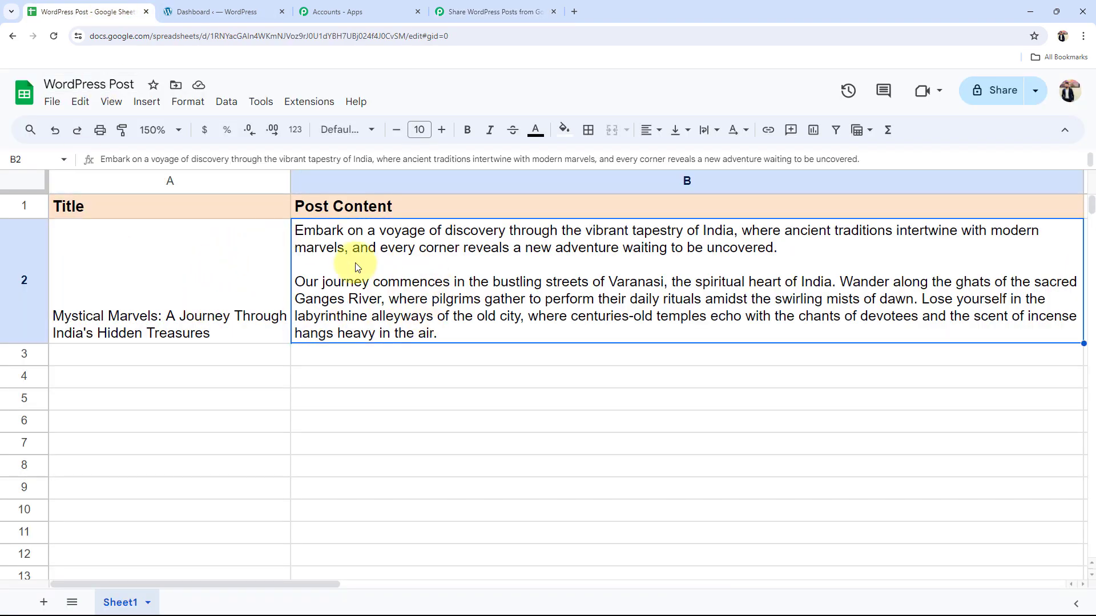
left_click(183, 12)
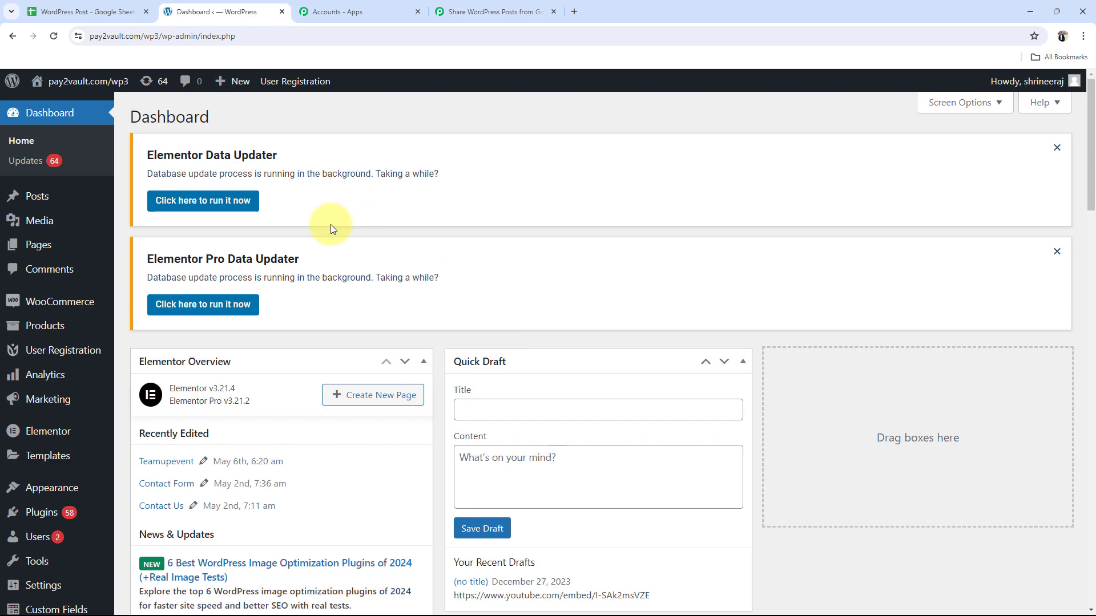
left_click(36, 4)
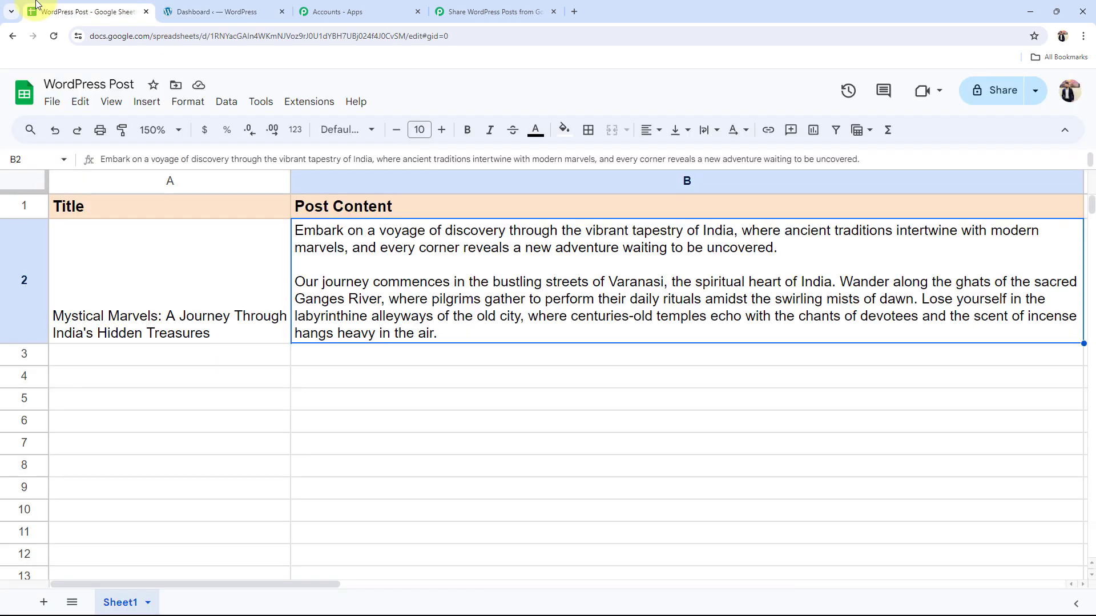
left_click(134, 277)
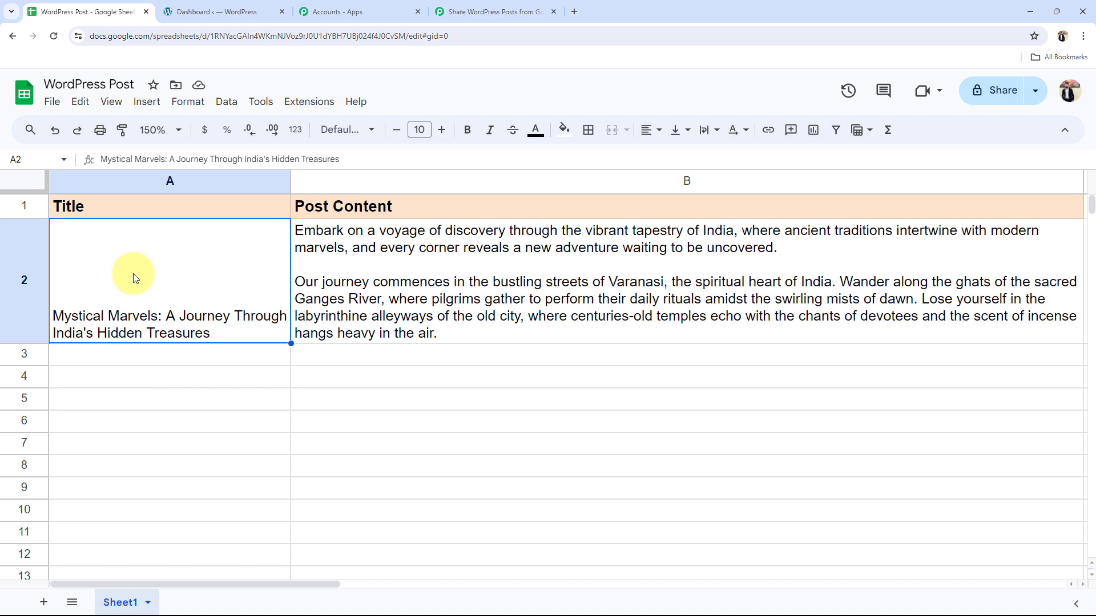
left_click(240, 11)
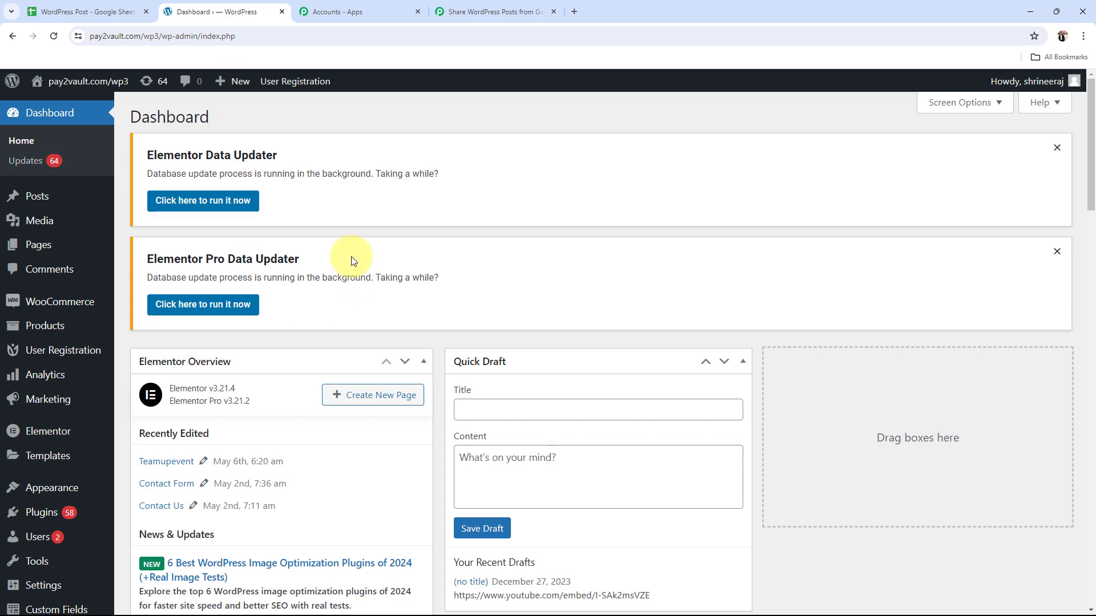
In the Pabbly Connect workflow, set the trigger to Google Sheets with the New or Updated Spreadsheet Row event.
left_click(513, 11)
left_click(312, 307)
left_click(318, 377)
type("goog")
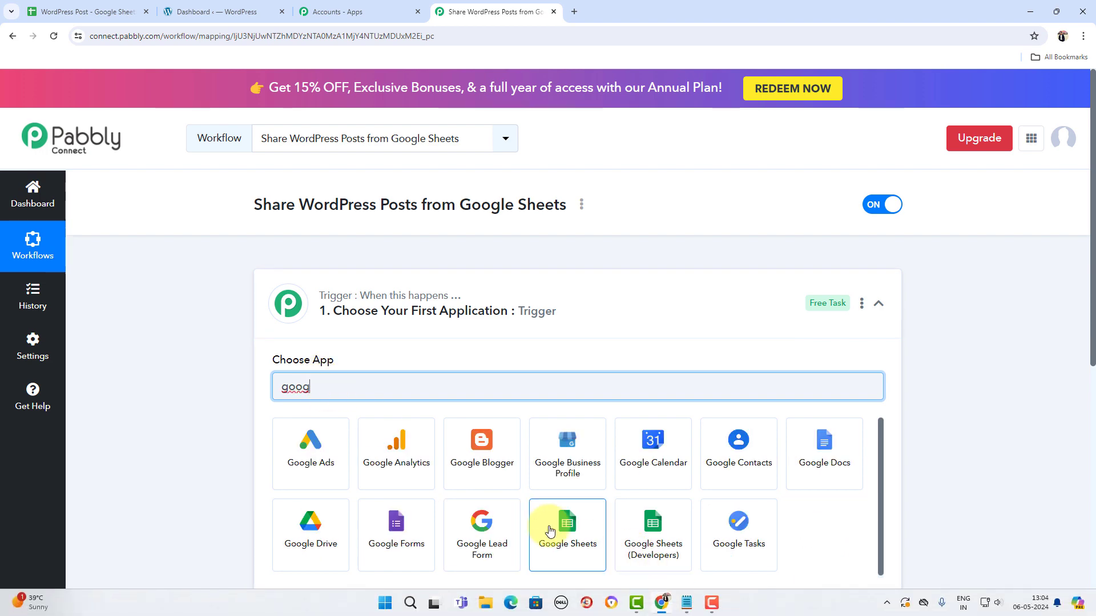
left_click(566, 522)
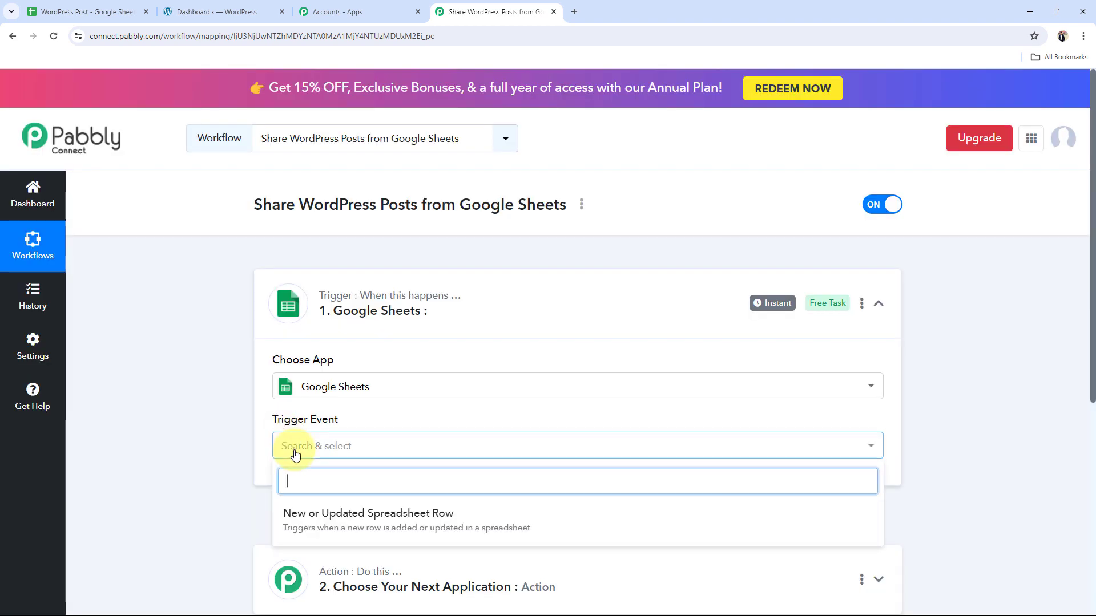
left_click(306, 508)
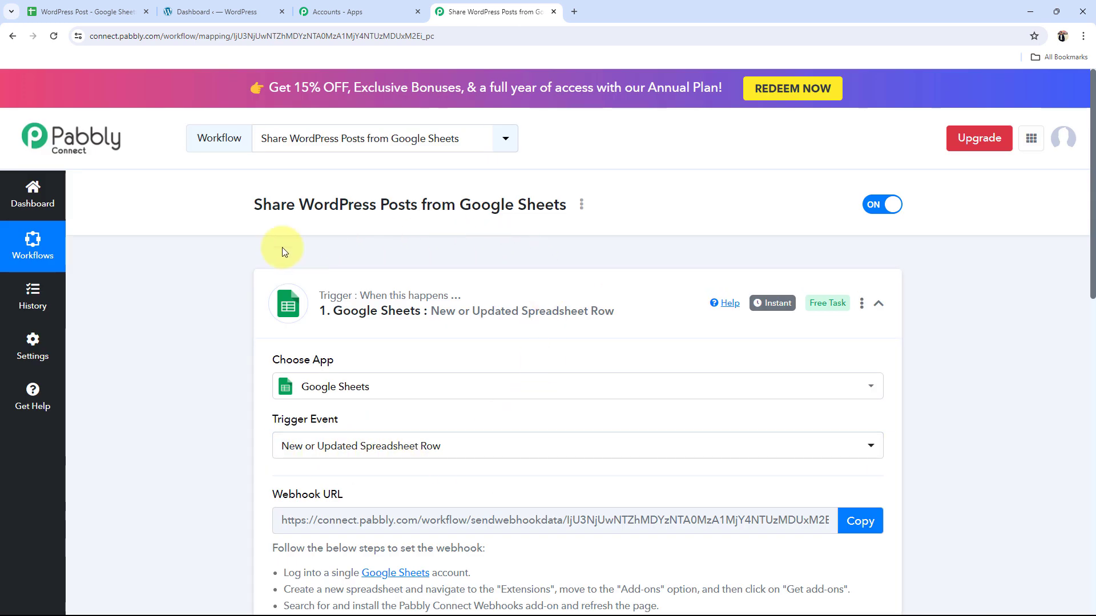
left_click(468, 315)
Set the workflow's action app to WordPress with the Create a Post event.
left_click(356, 436)
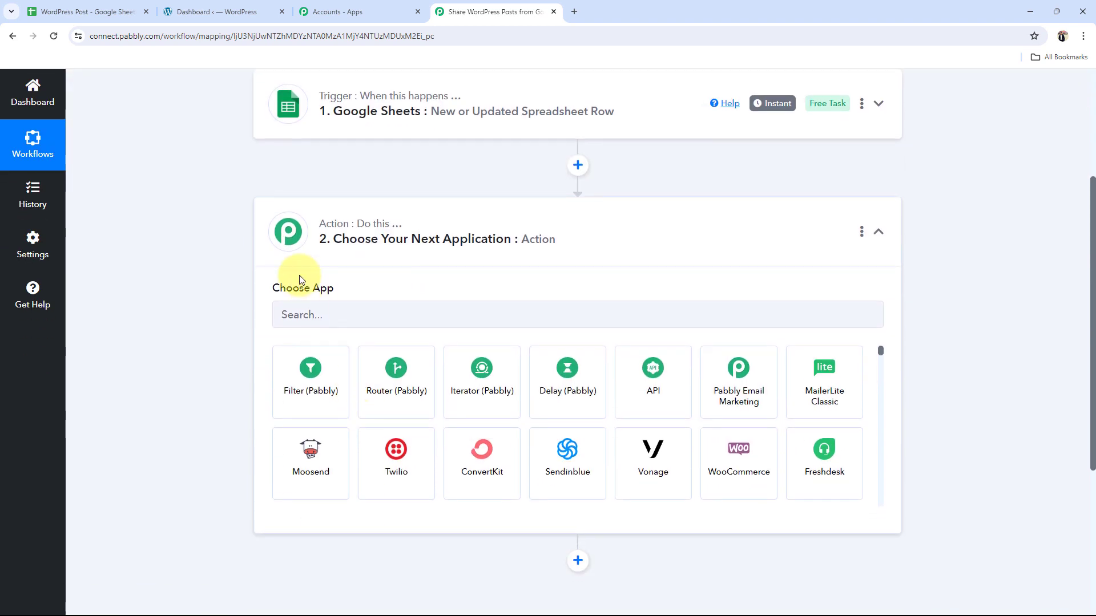
left_click(276, 314)
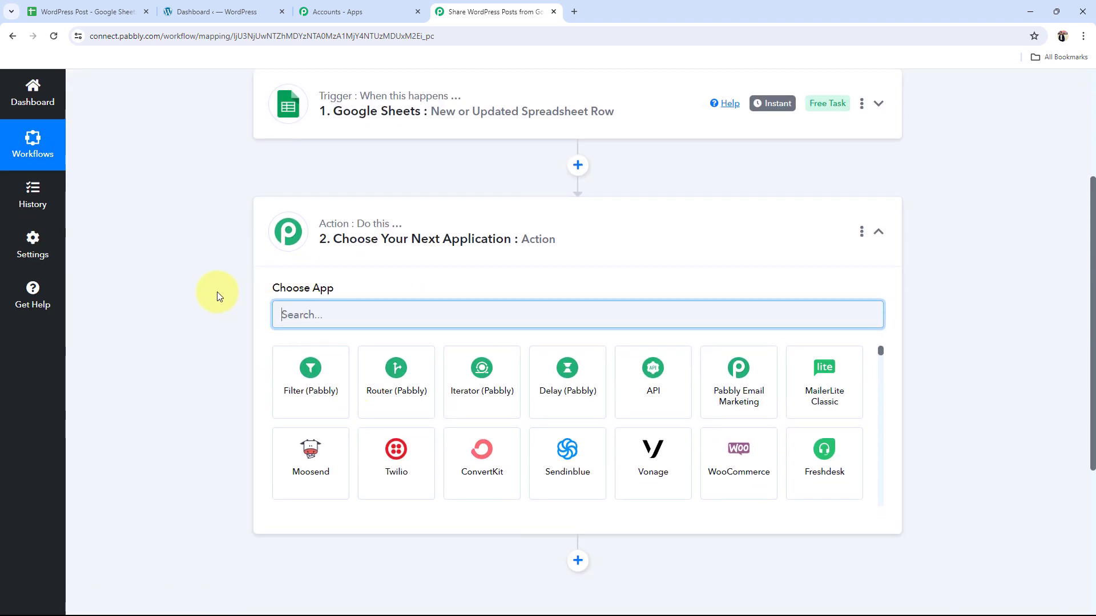
type("or")
key("BackSpace")
key("BackSpace")
type("wordp")
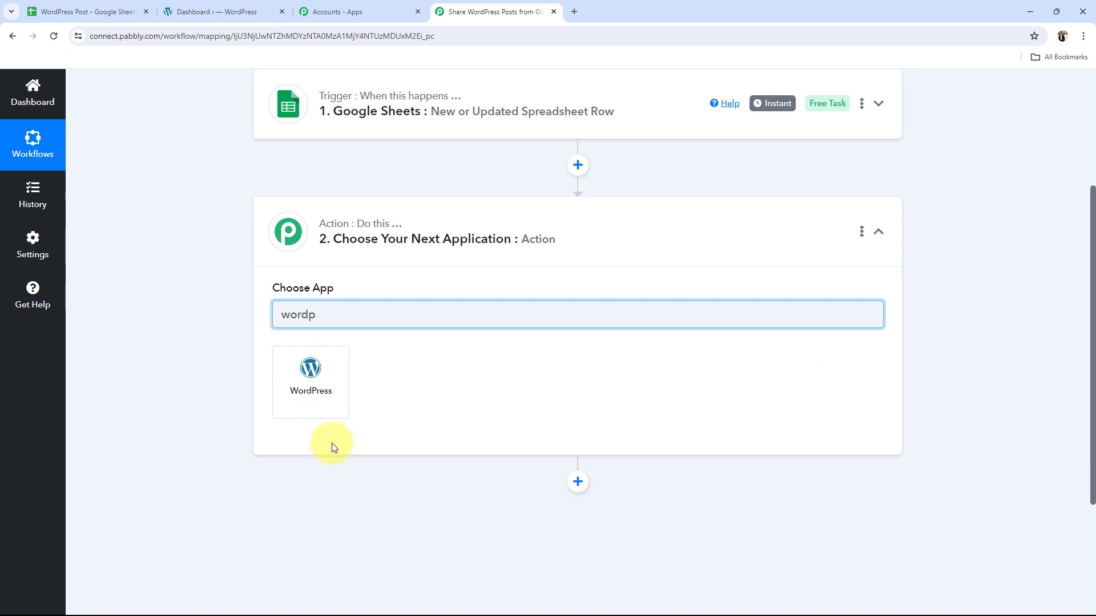
left_click(305, 402)
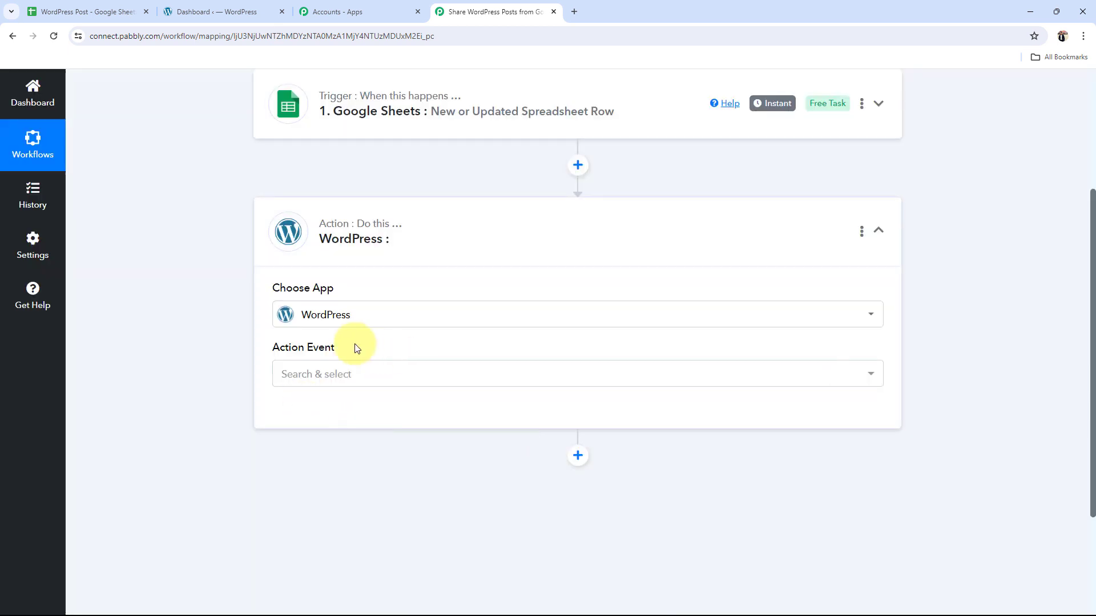
left_click(306, 374)
left_click(326, 174)
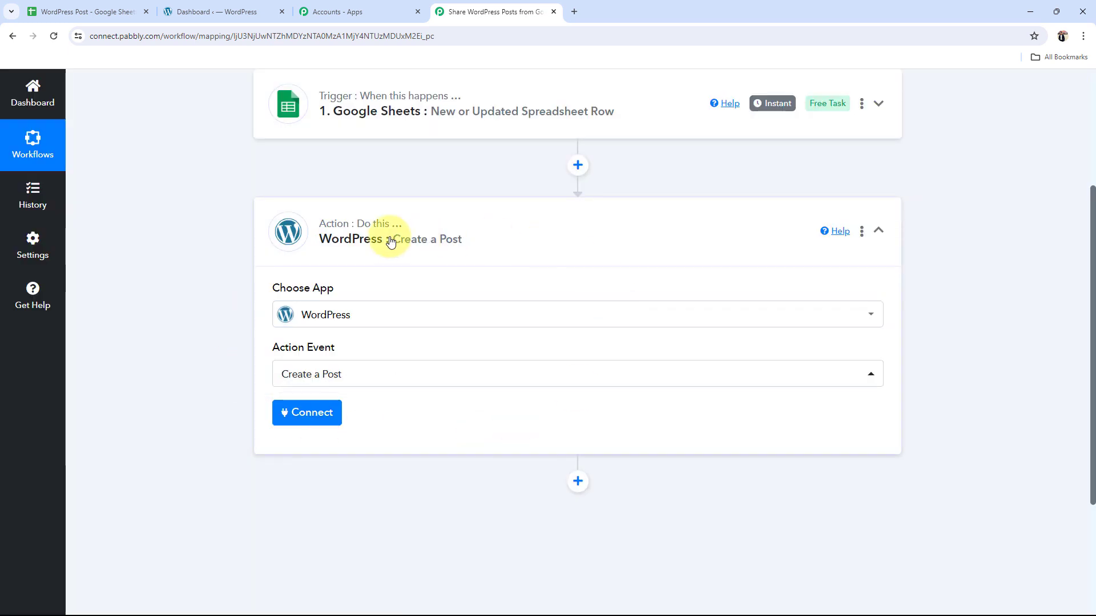
left_click(391, 242)
scroll(301, 420, "up", 4)
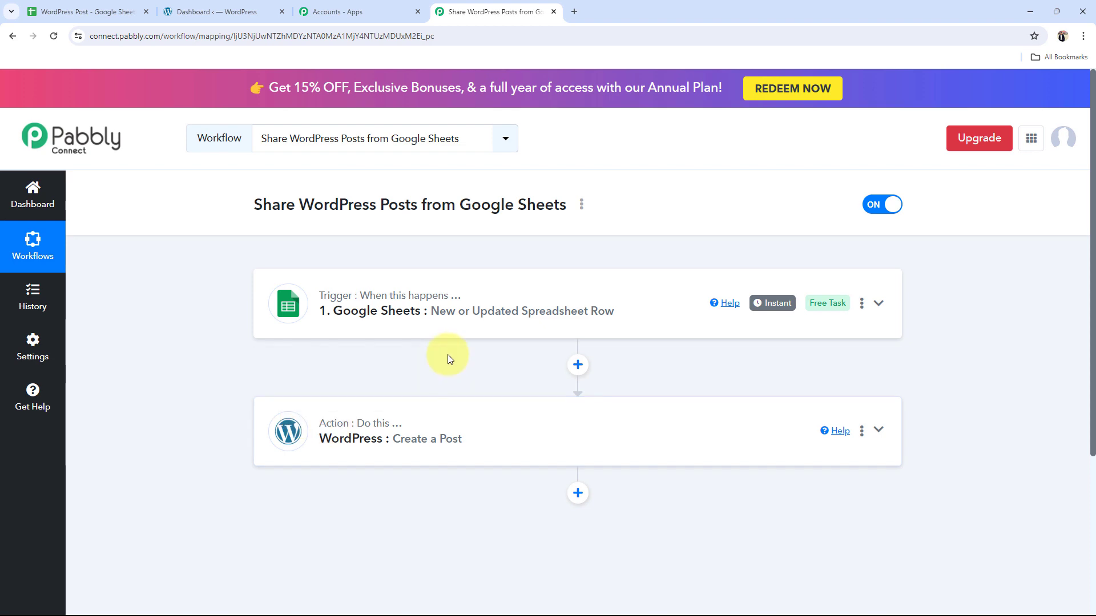
Review the Google Sheets trigger's webhook setup instructions and copy its webhook URL.
left_click(435, 297)
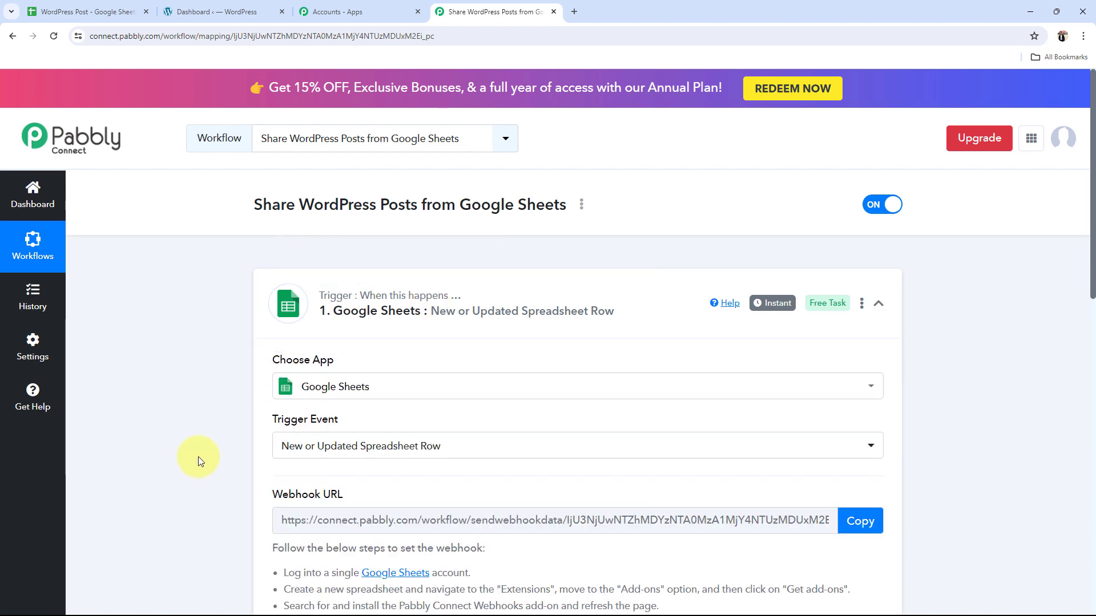
scroll(198, 456, "down", 7)
scroll(333, 442, "up", 4)
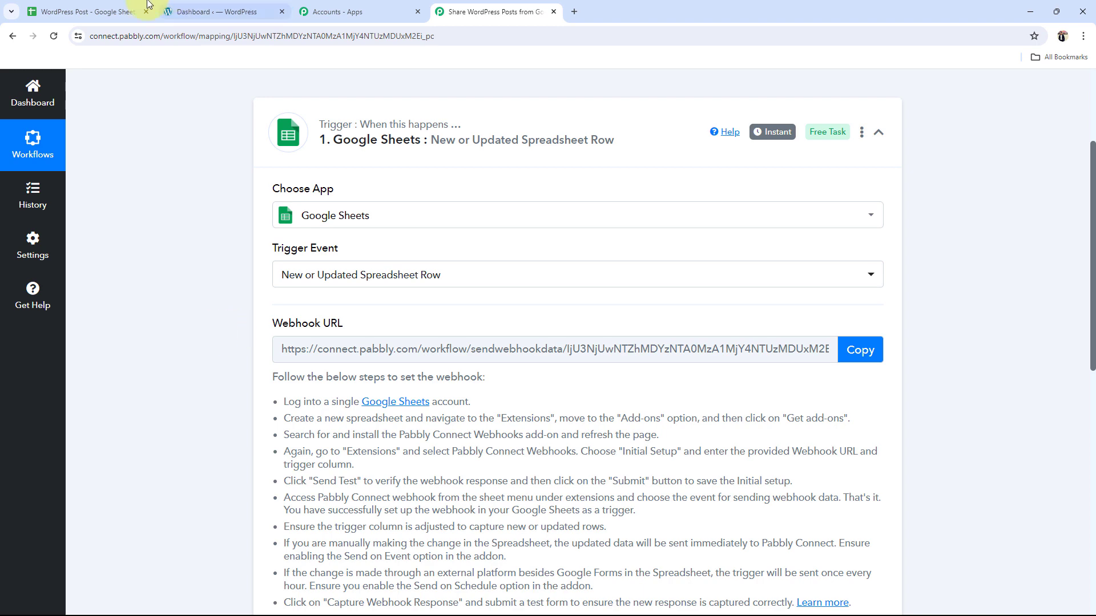
left_click(85, 11)
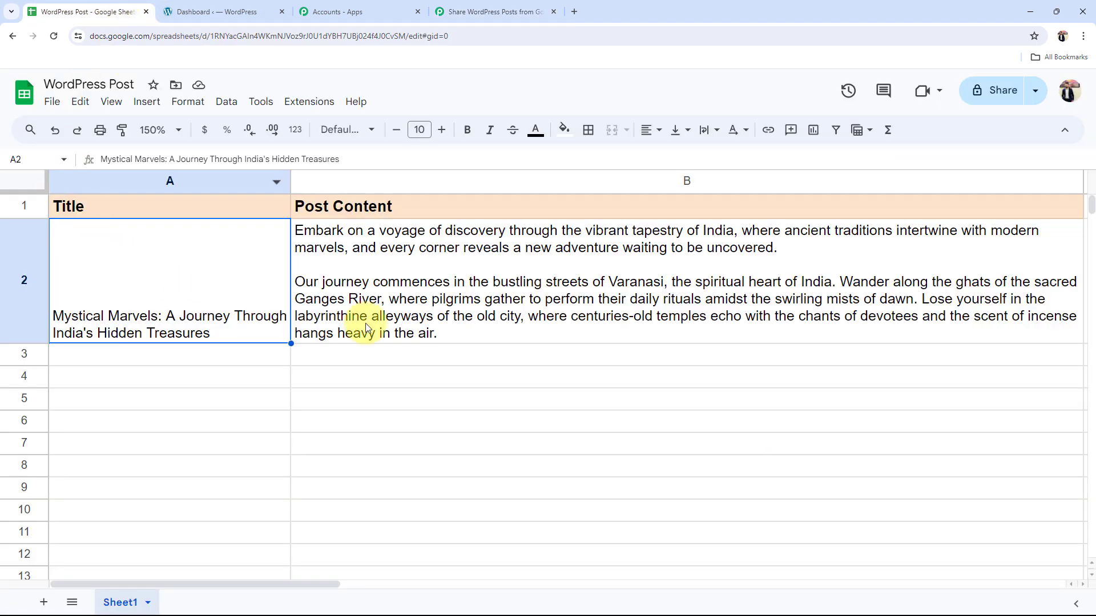
left_click(536, 11)
scroll(126, 422, "down", 5)
scroll(264, 334, "up", 4)
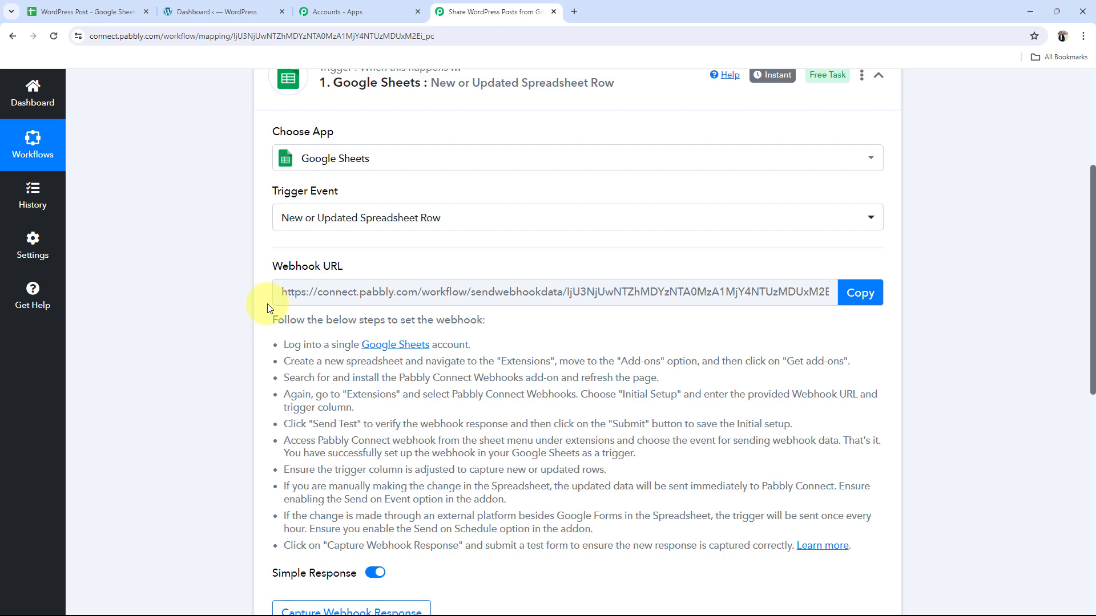
left_click(846, 292)
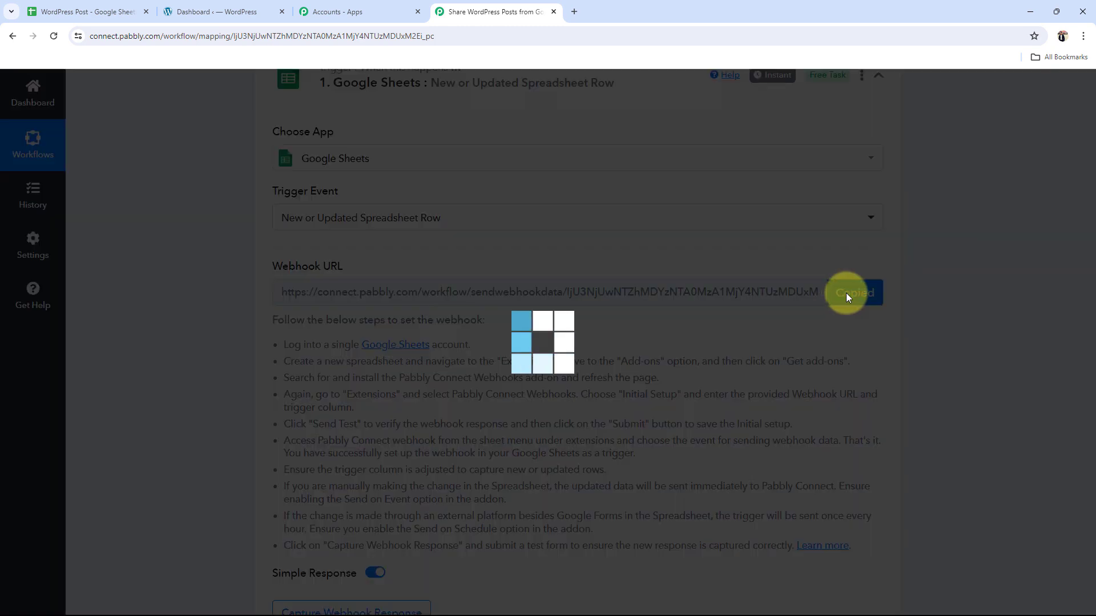
Switch to the WordPress Post spreadsheet and open the Google Workspace Marketplace to get add-ons.
left_click(117, 7)
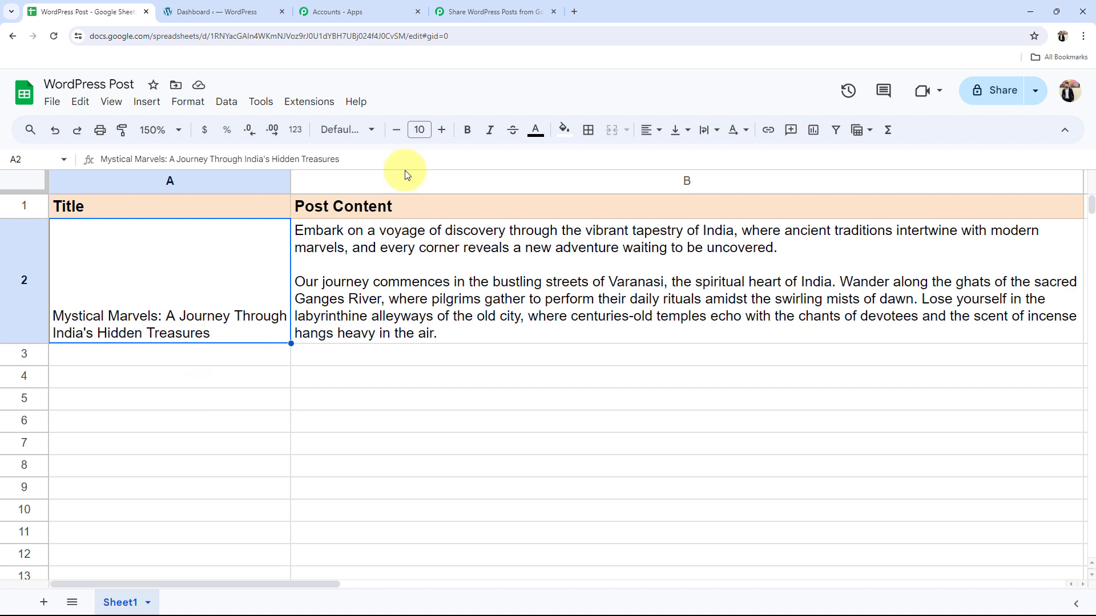
left_click(284, 103)
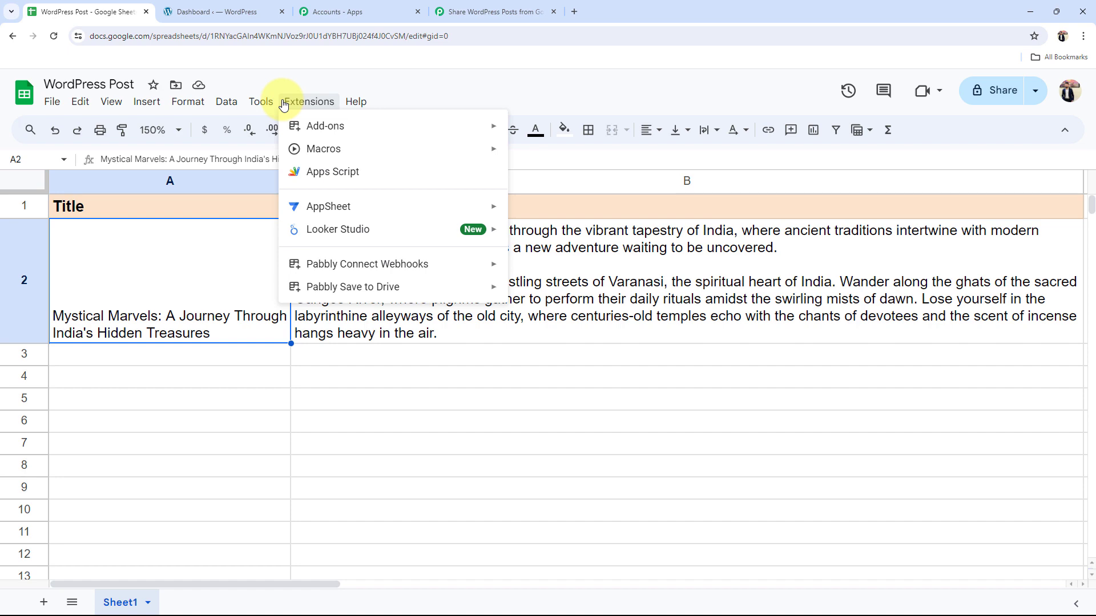
mouse_move(301, 125)
left_click(537, 131)
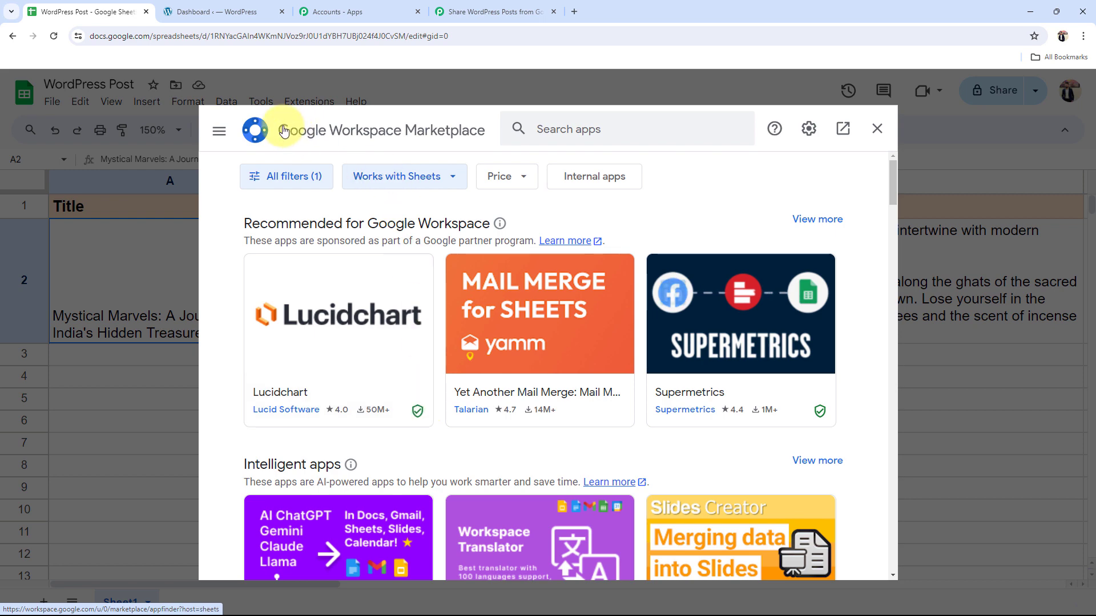
Search the Google Workspace Marketplace for the Pabbly Connect Webhooks add-on, check its listing and close the marketplace.
left_click(595, 132)
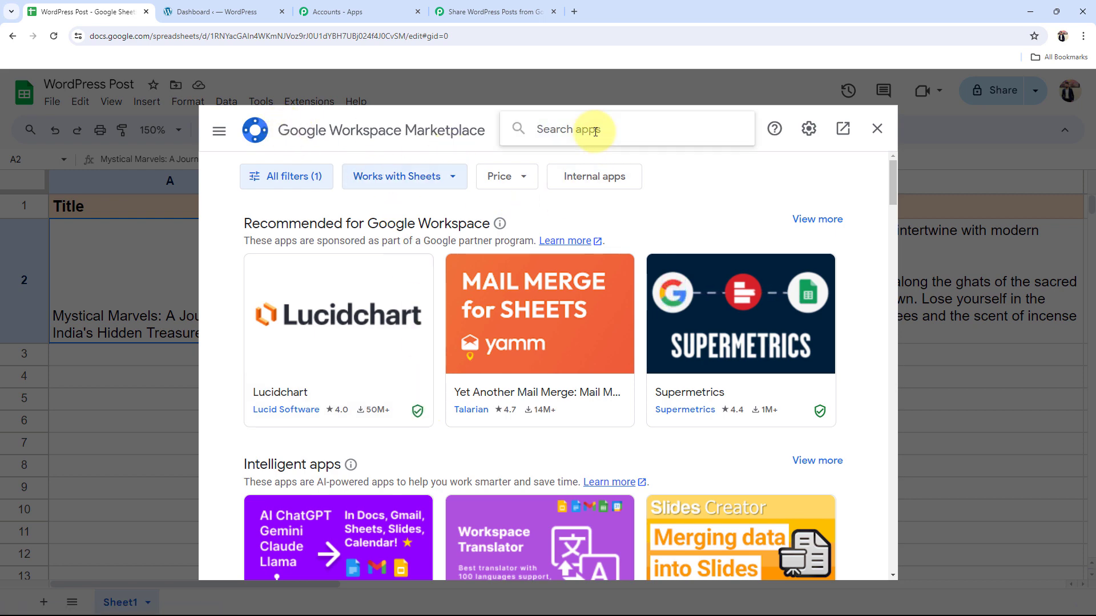
type("pabbly")
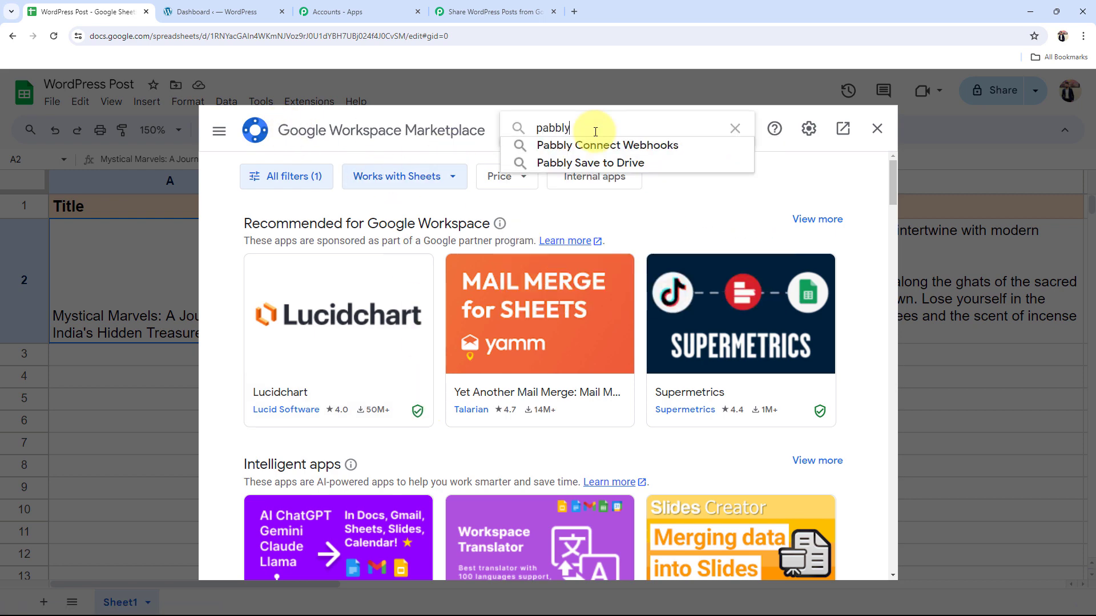
left_click(604, 146)
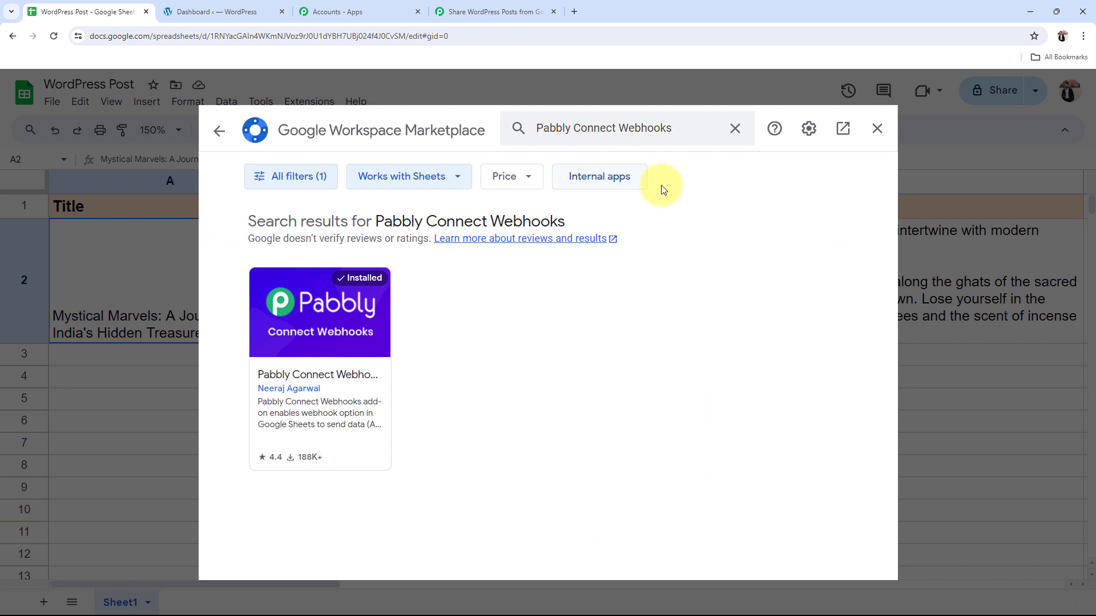
left_click(875, 129)
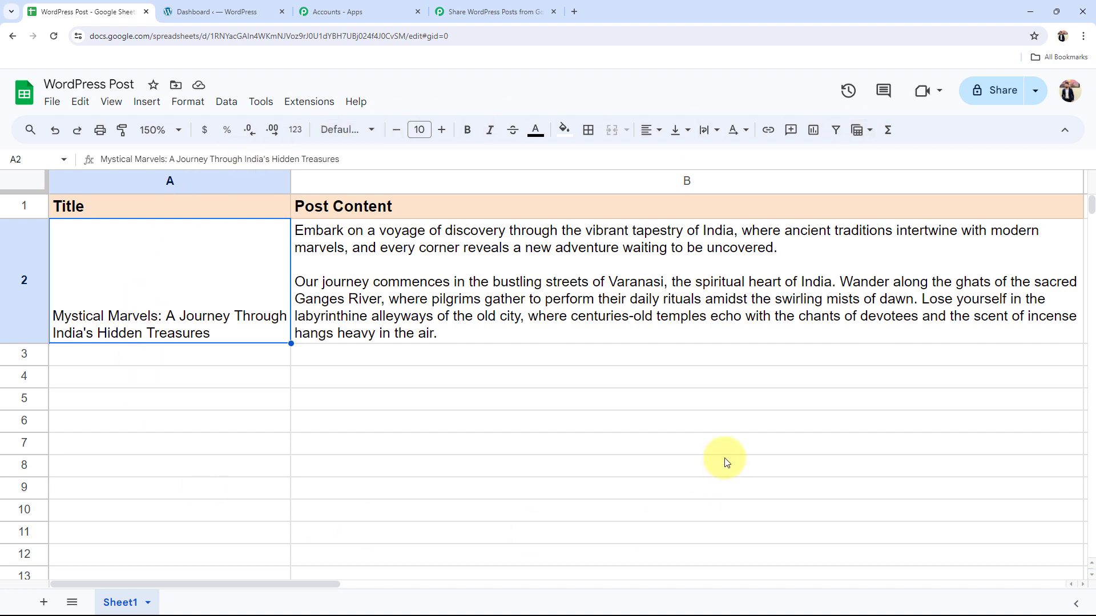
Open the Pabbly Connect Webhooks add-on's Initial Setup for Sheet1 and check its webhook URL and trigger column fields.
left_click(308, 104)
mouse_move(399, 273)
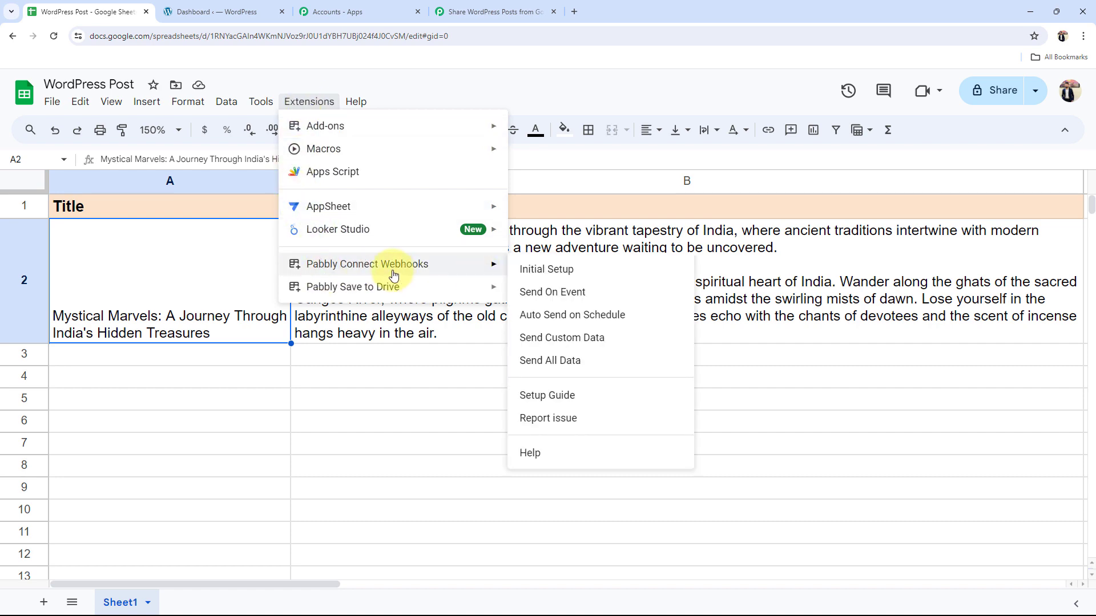
left_click(549, 269)
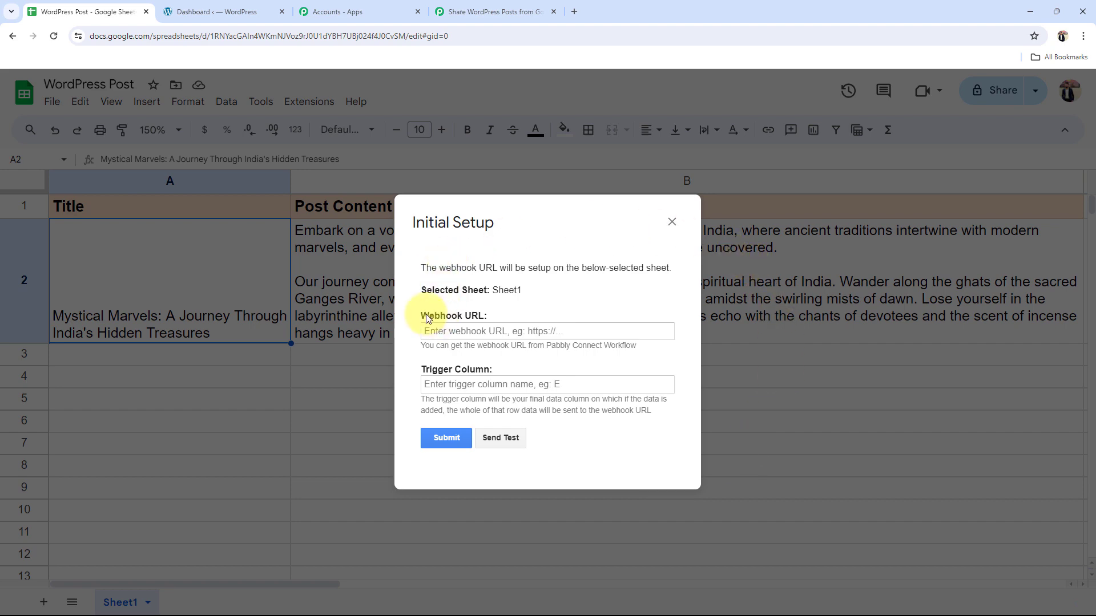
left_click_drag(430, 316, 497, 318)
left_click_drag(429, 366, 525, 362)
left_click(524, 362)
Copy the webhook URL from the Pabbly Connect workflow and paste it into the spreadsheet's Initial Setup as the Webhook URL.
left_click(485, 11)
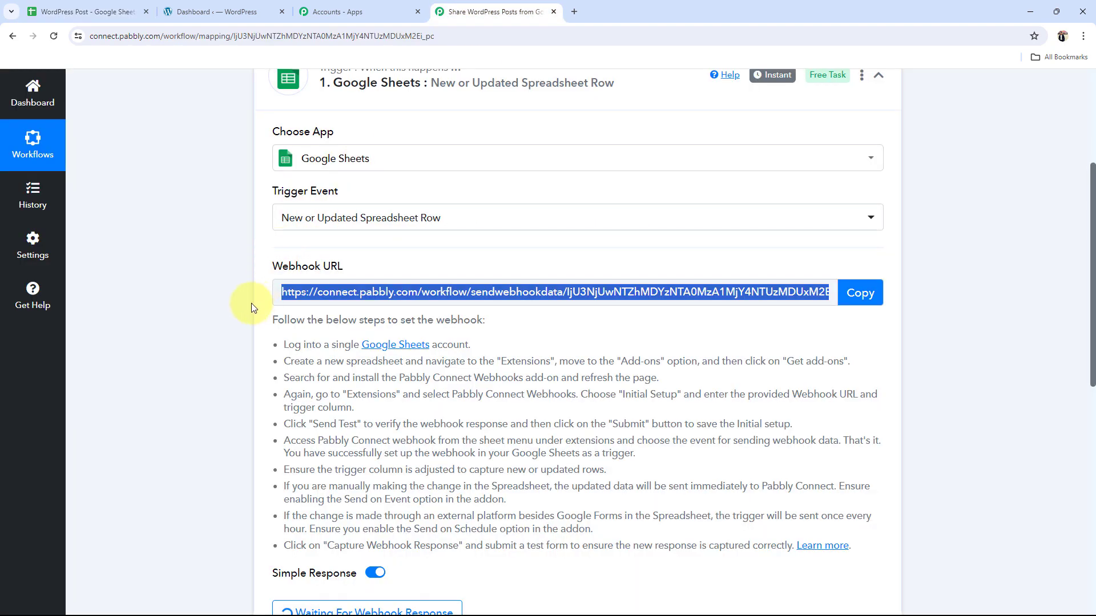
left_click(468, 300)
left_click(860, 292)
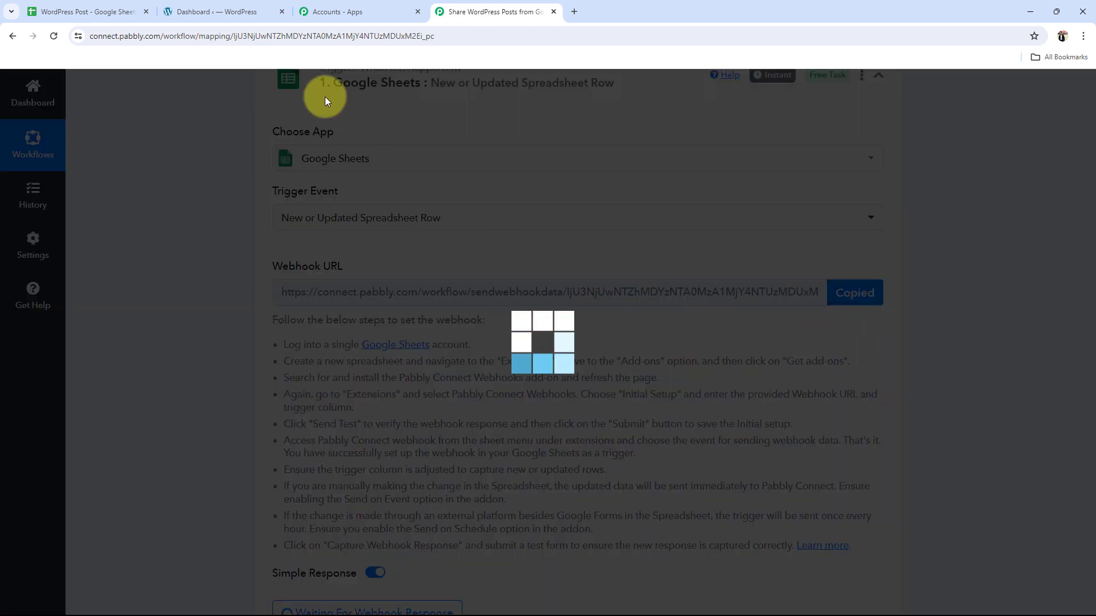
left_click(106, 7)
left_click(436, 330)
key("ctrl+v")
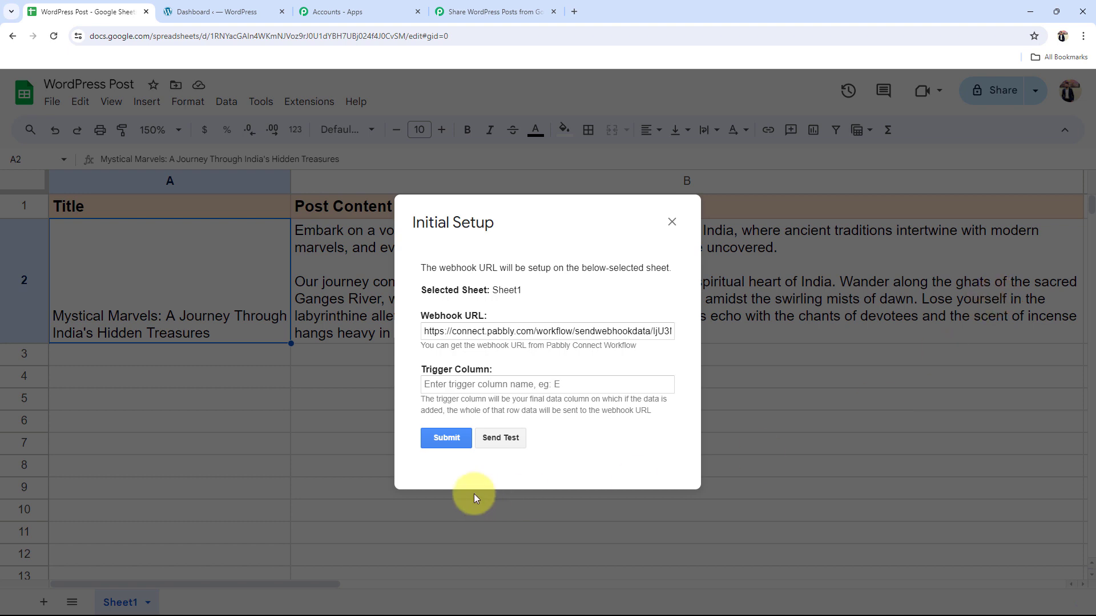
Set the trigger column to B in the Initial Setup and send a test to the webhook.
left_click(479, 385)
left_click(561, 205)
left_click_drag(563, 205, 521, 210)
left_click(555, 235)
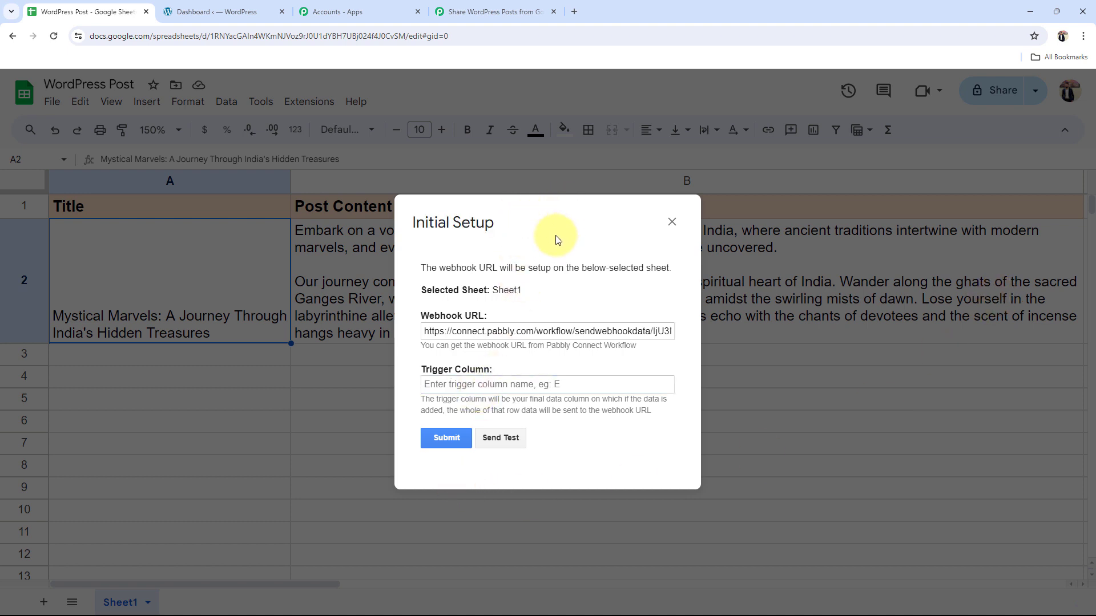
left_click(477, 387)
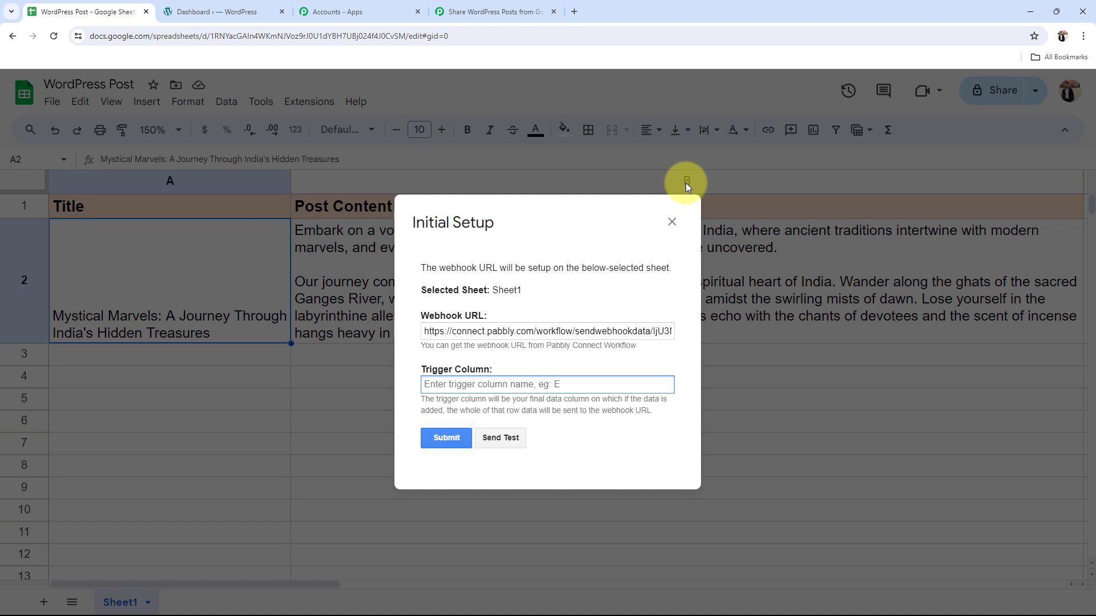
type("B")
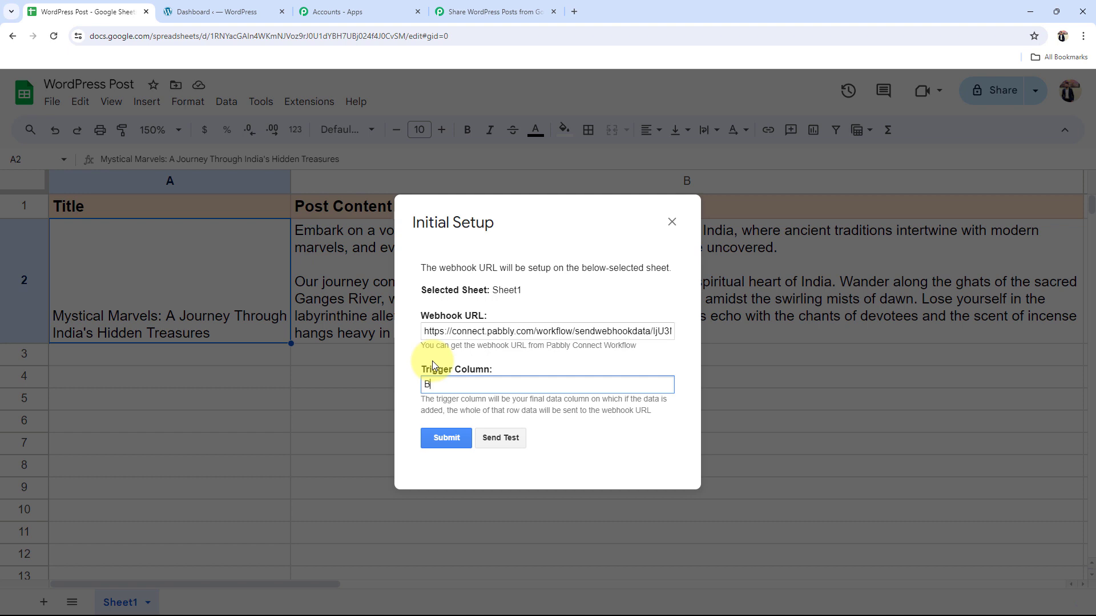
left_click(508, 446)
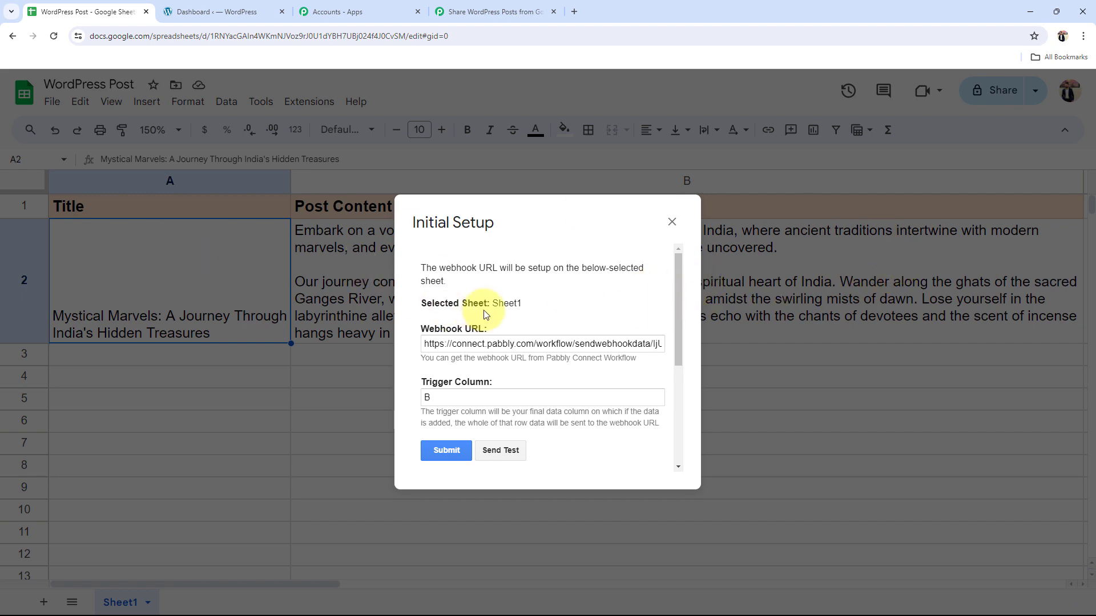
Submit the webhook's Initial Setup and close it.
scroll(484, 310, "down", 3)
scroll(483, 309, "up", 3)
left_click(439, 449)
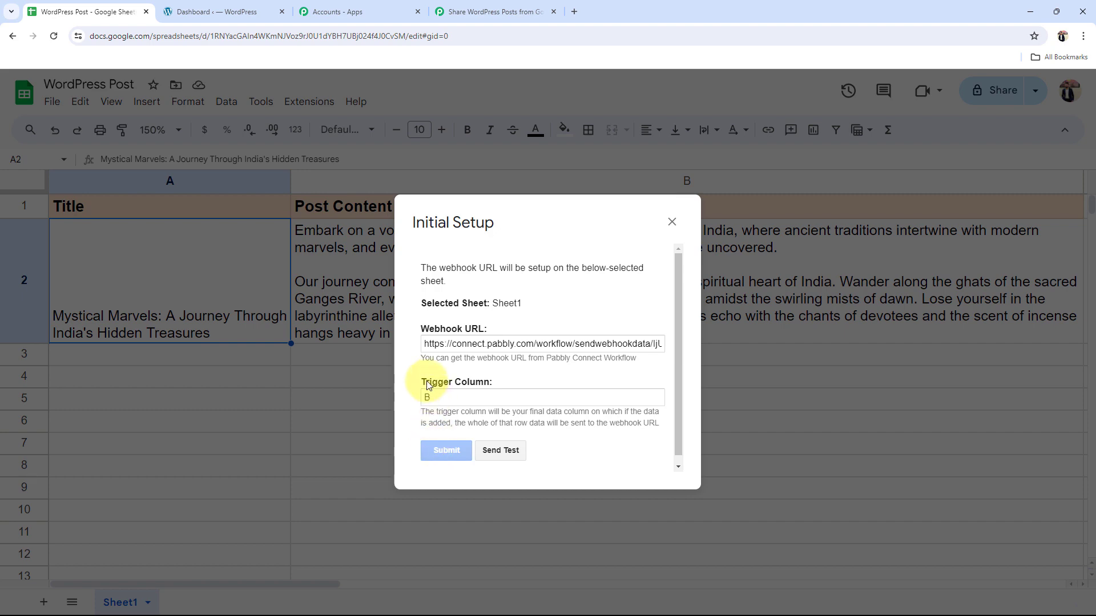
scroll(558, 380, "down", 2)
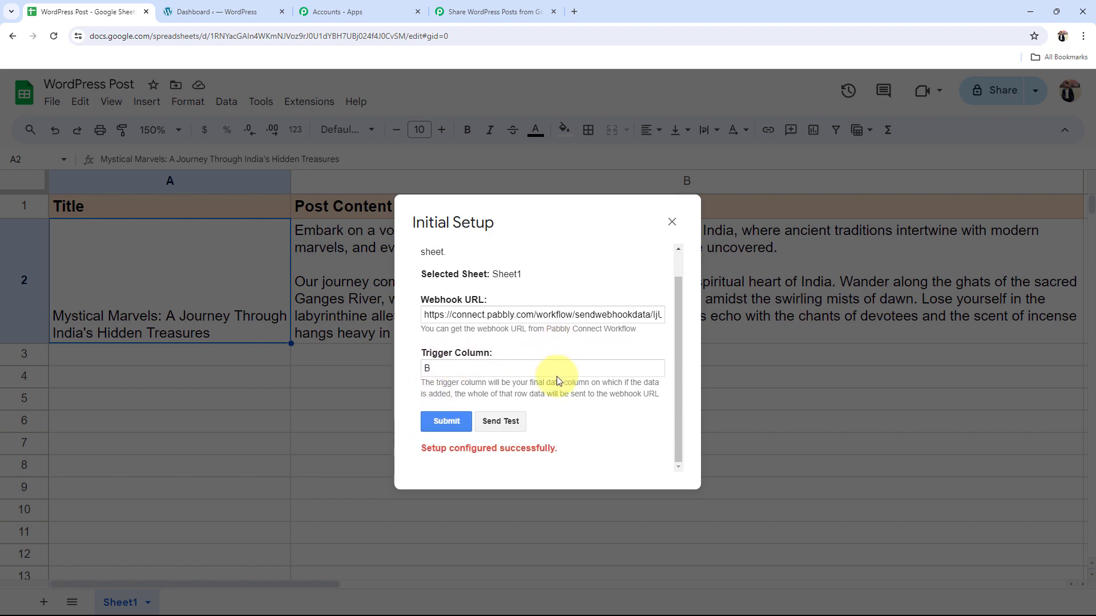
left_click(671, 222)
Enable Send On Event for the Pabbly Connect Webhooks add-on in the spreadsheet.
left_click(372, 424)
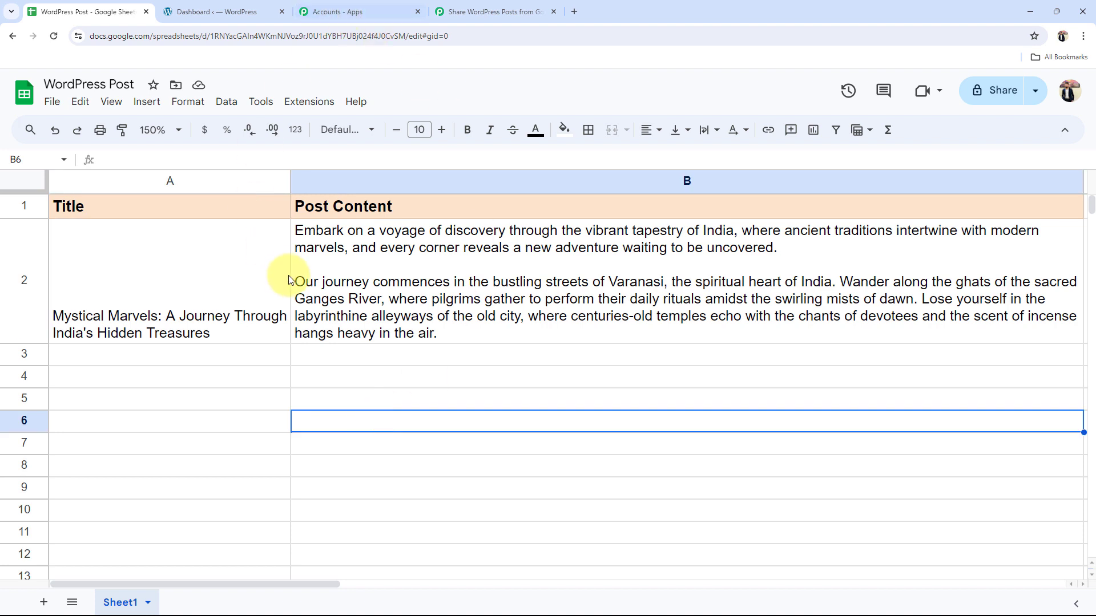
left_click(304, 109)
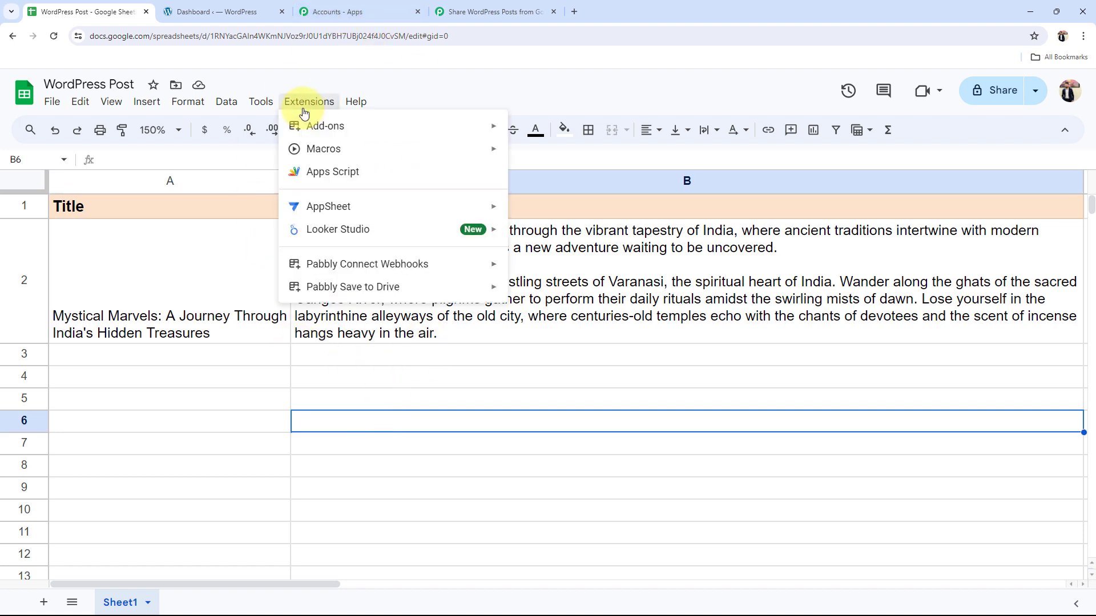
mouse_move(331, 263)
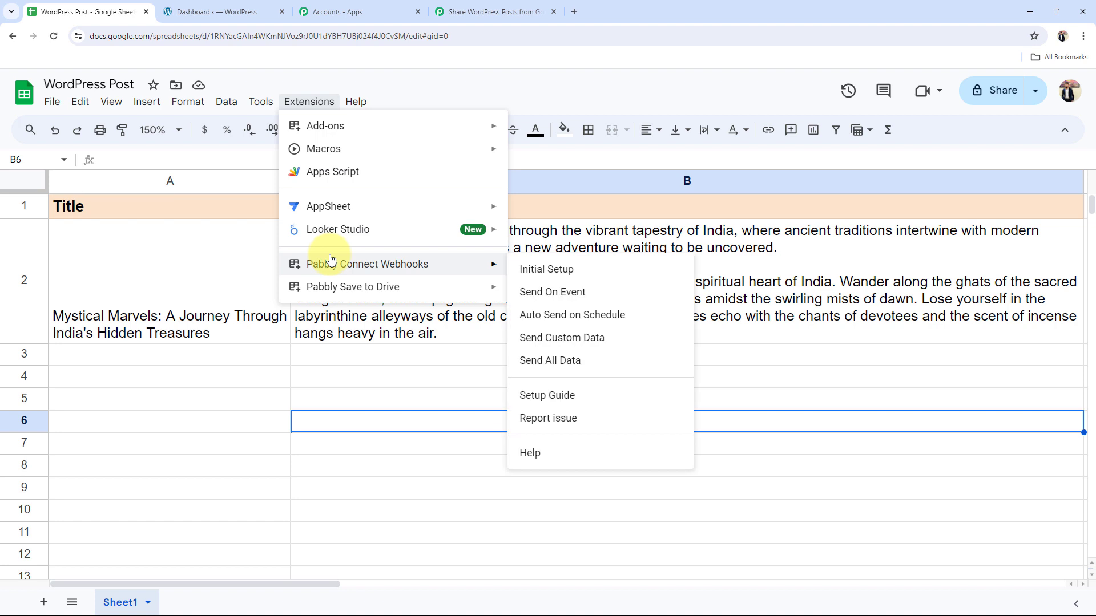
left_click(545, 292)
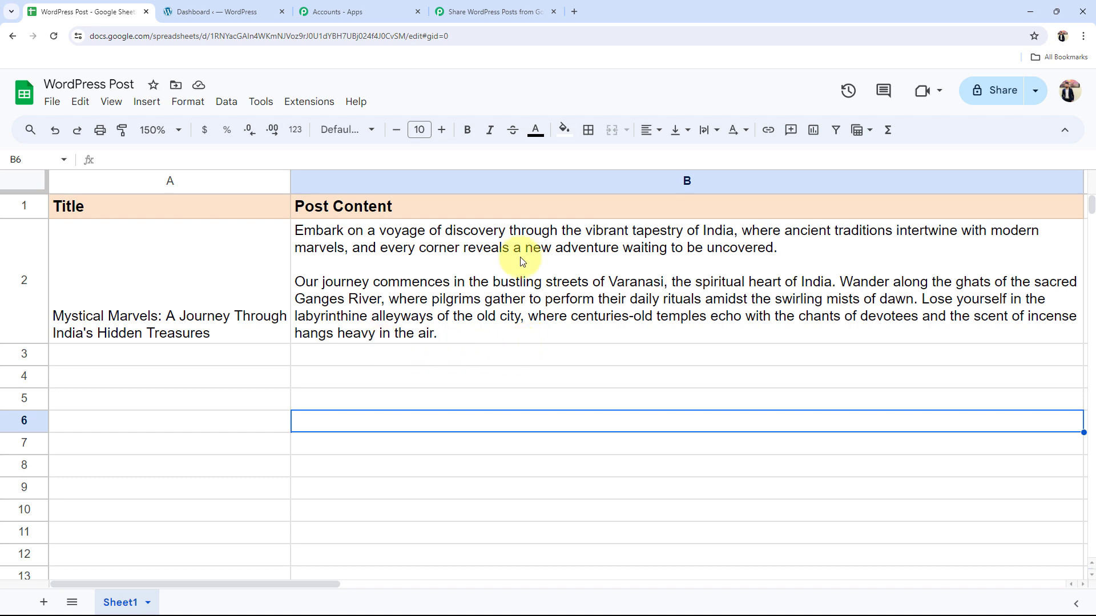
Switch to the Pabbly Connect workflow and examine the trigger's captured response, including trigger column, title, spreadsheet name and post content.
left_click(498, 5)
scroll(115, 533, "down", 3)
scroll(136, 509, "down", 5)
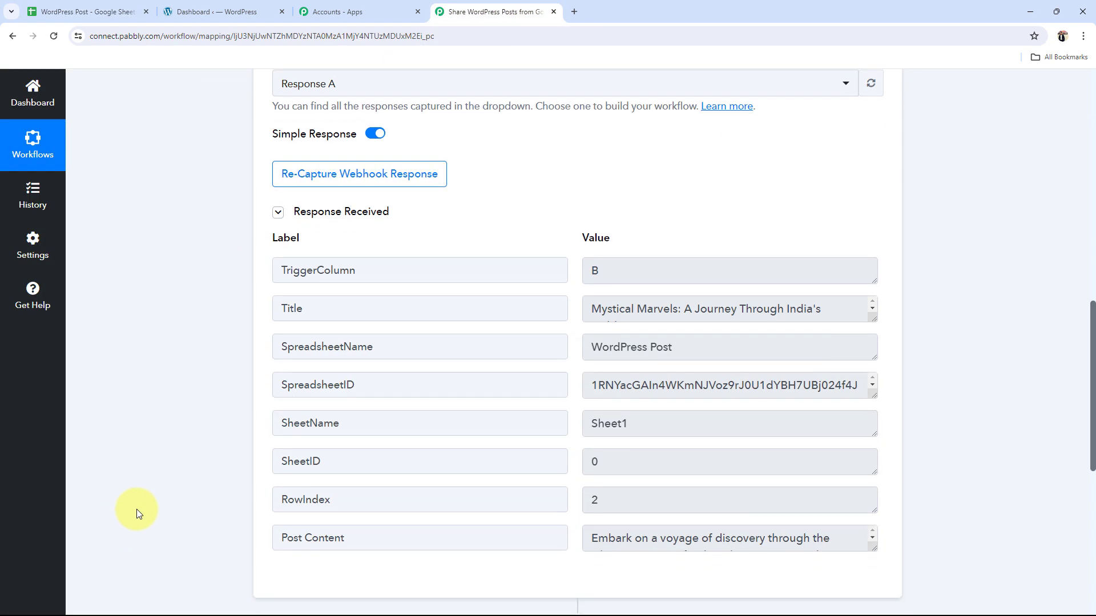
left_click(702, 267)
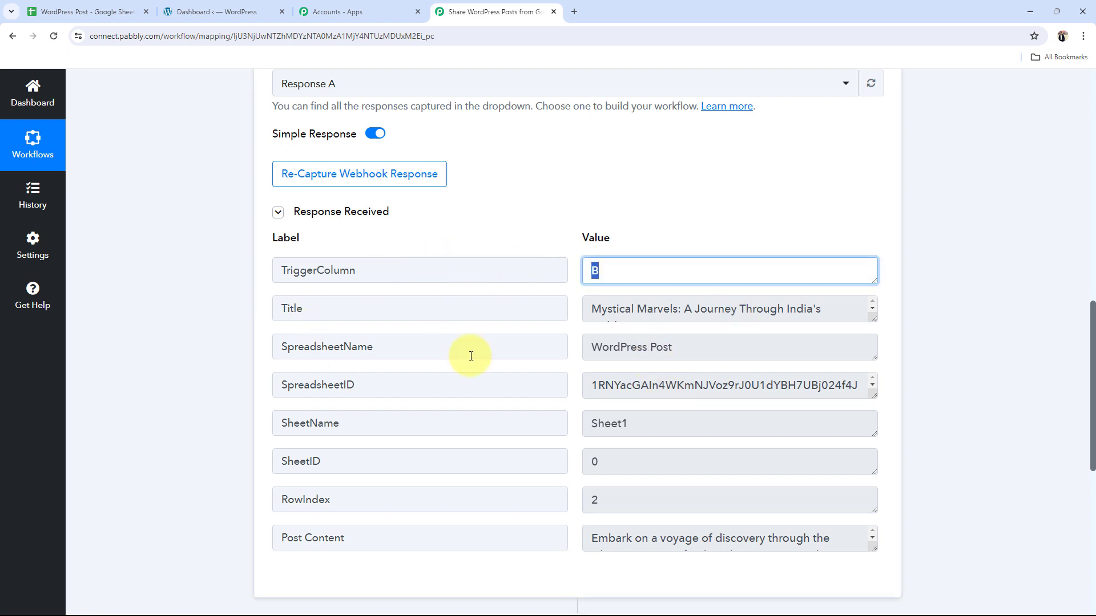
left_click(588, 306)
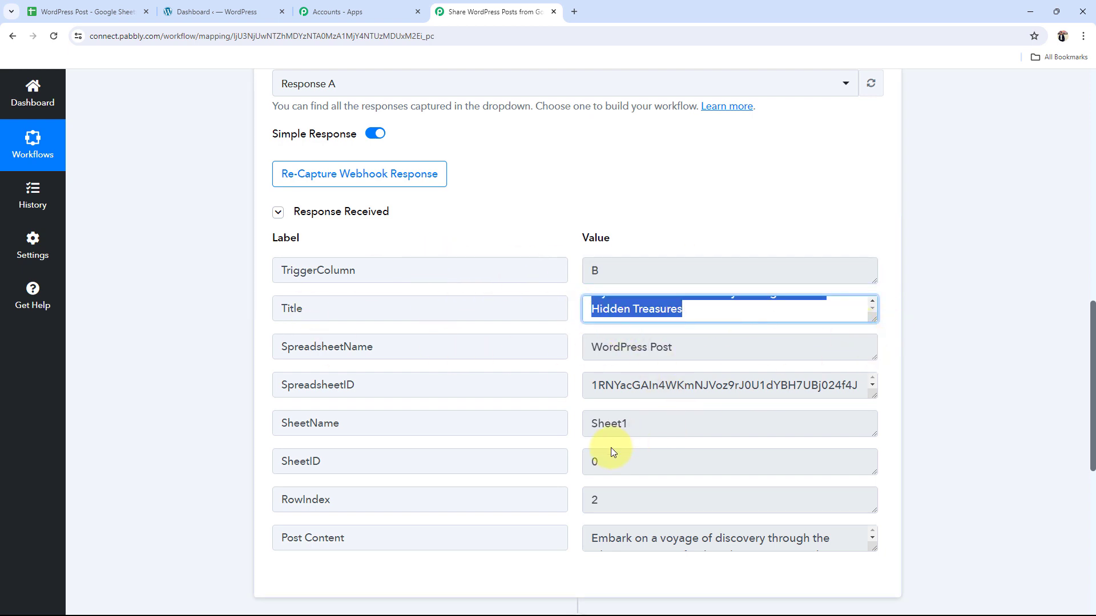
scroll(618, 448, "down", 3)
left_click(588, 366)
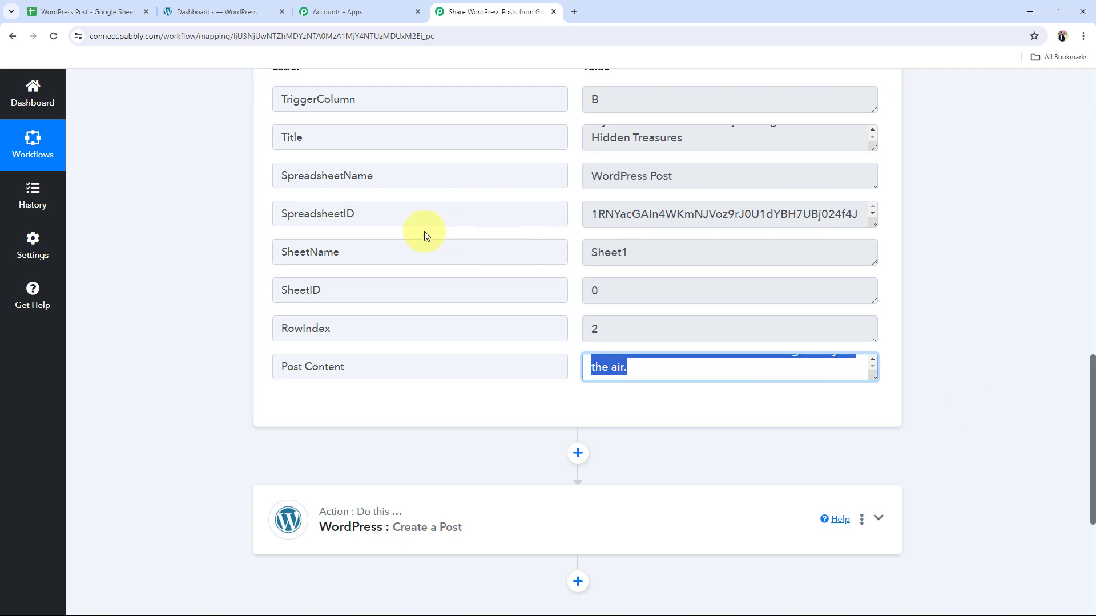
left_click(694, 174)
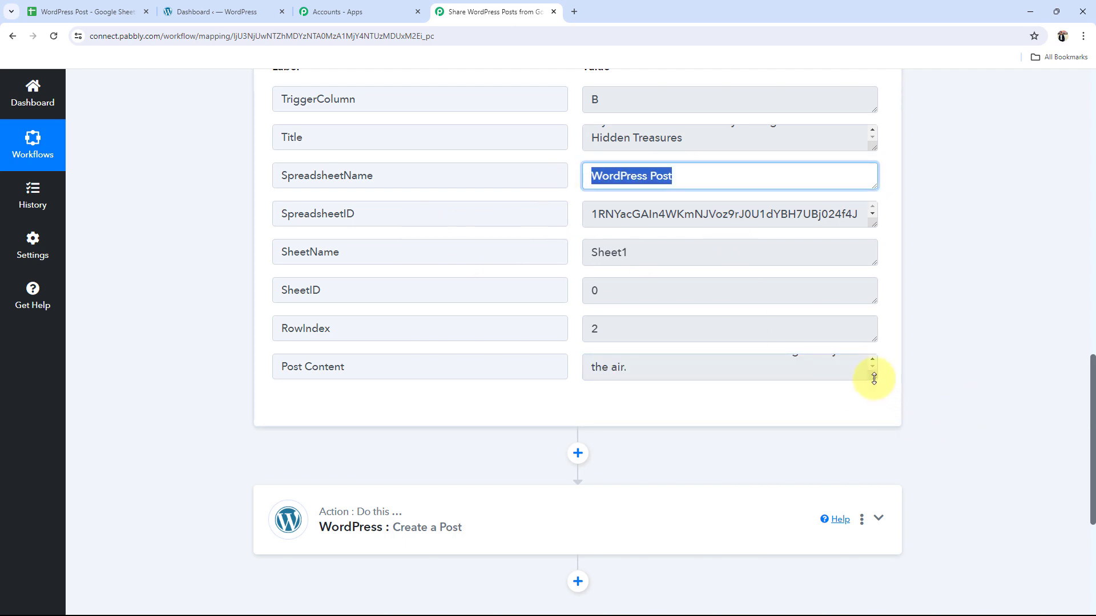
left_click_drag(873, 376, 873, 496)
left_click(222, 327)
Collapse the Google Sheets trigger, expand the WordPress Create a Post action and open its account connection setup.
scroll(221, 326, "up", 15)
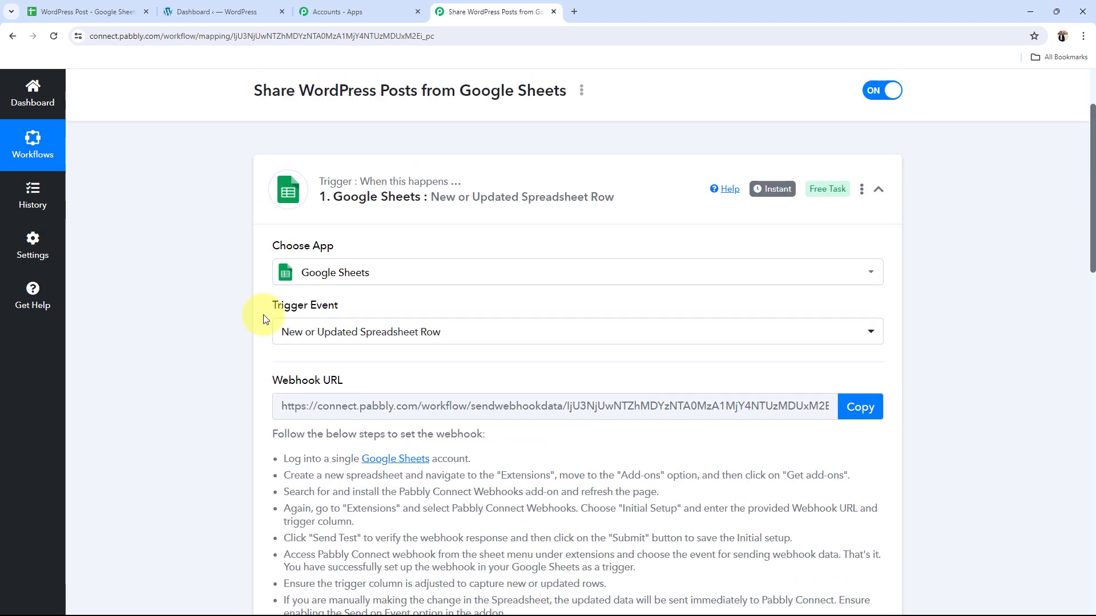
left_click(411, 211)
left_click(372, 323)
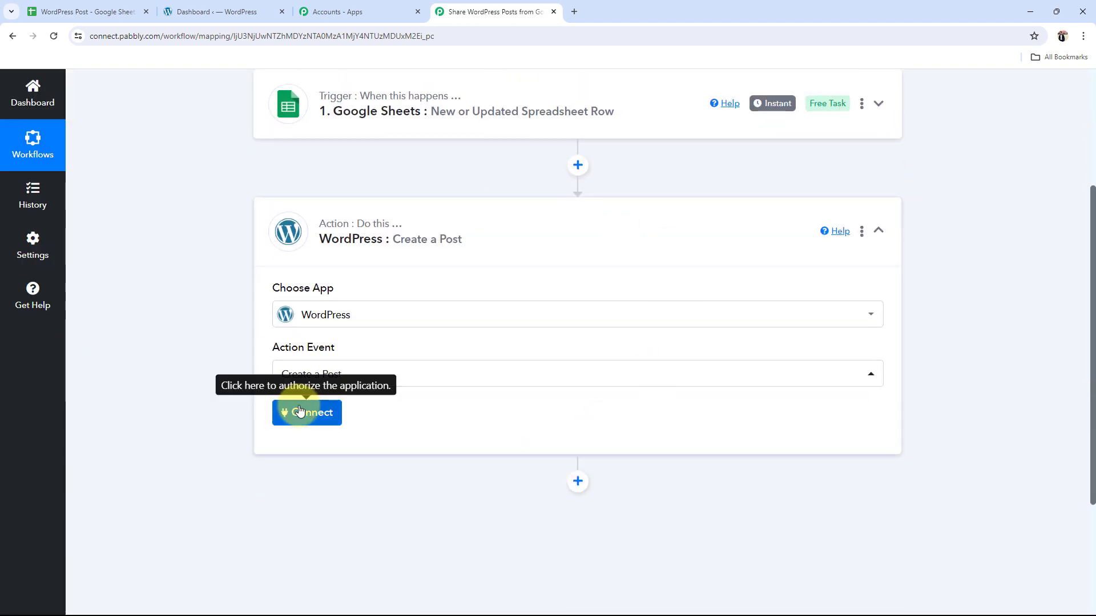
left_click(280, 412)
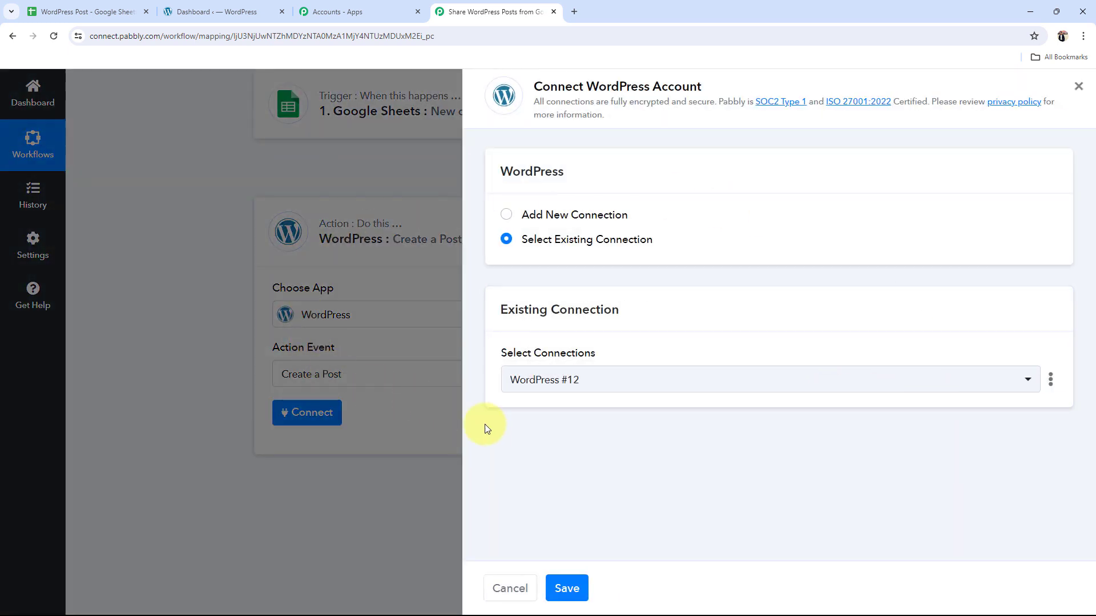
Review the fields required for a new WordPress connection and check the site's base URL in the WordPress dashboard.
left_click(505, 214)
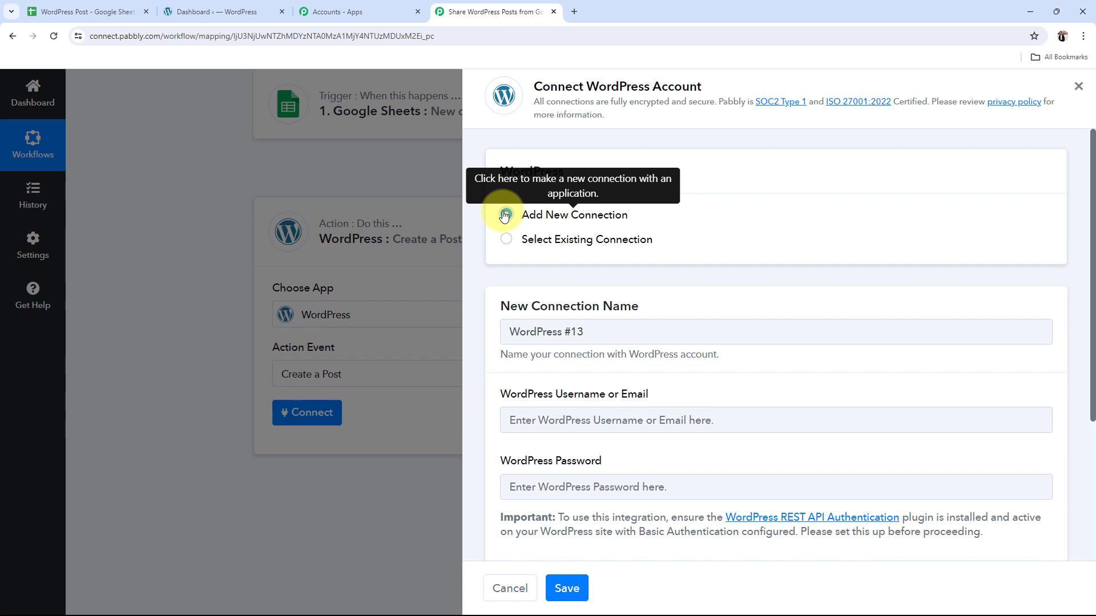
scroll(719, 291, "down", 3)
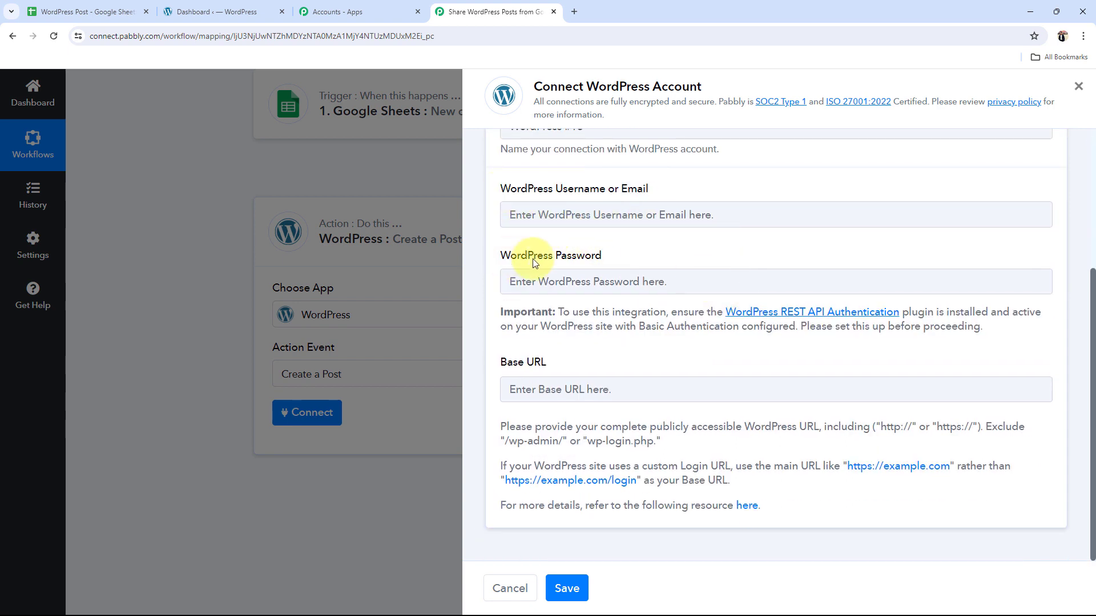
left_click(514, 389)
left_click(209, 9)
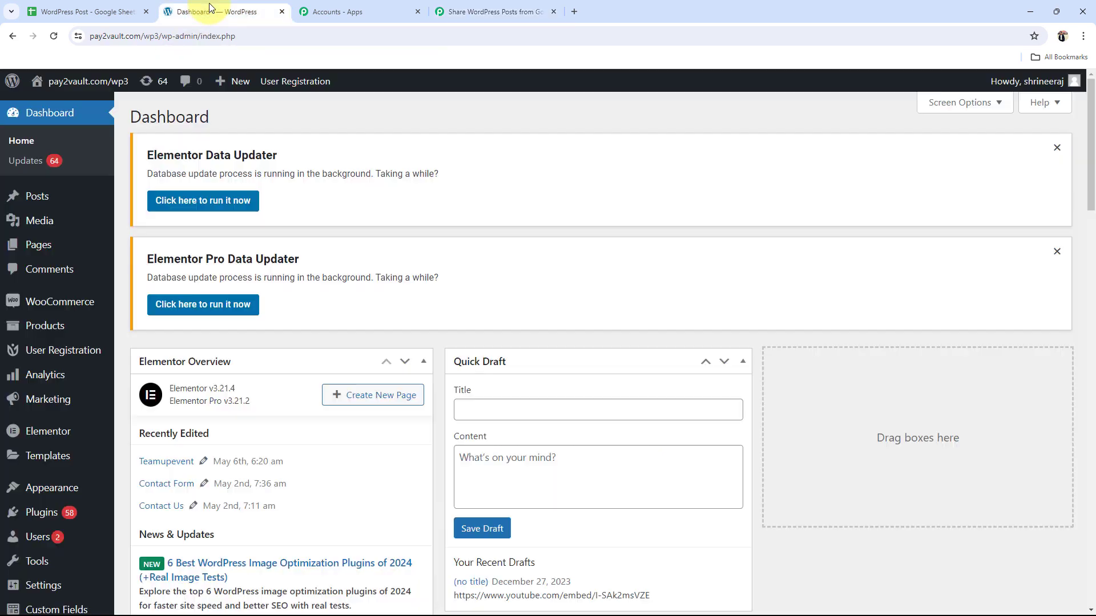
left_click(95, 36)
left_click_drag(151, 36, 179, 44)
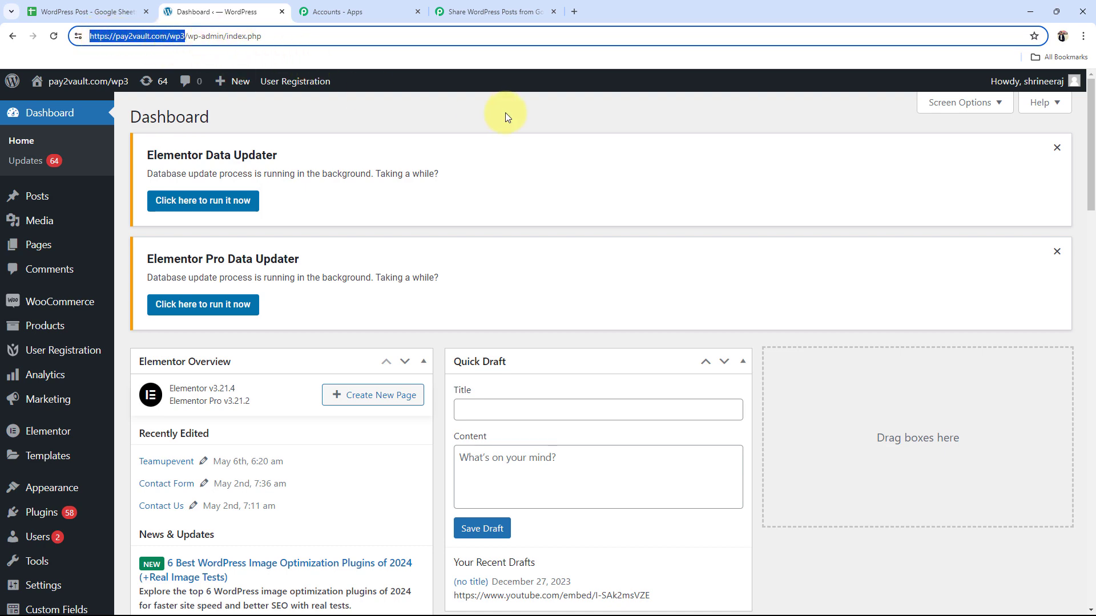
left_click(515, 5)
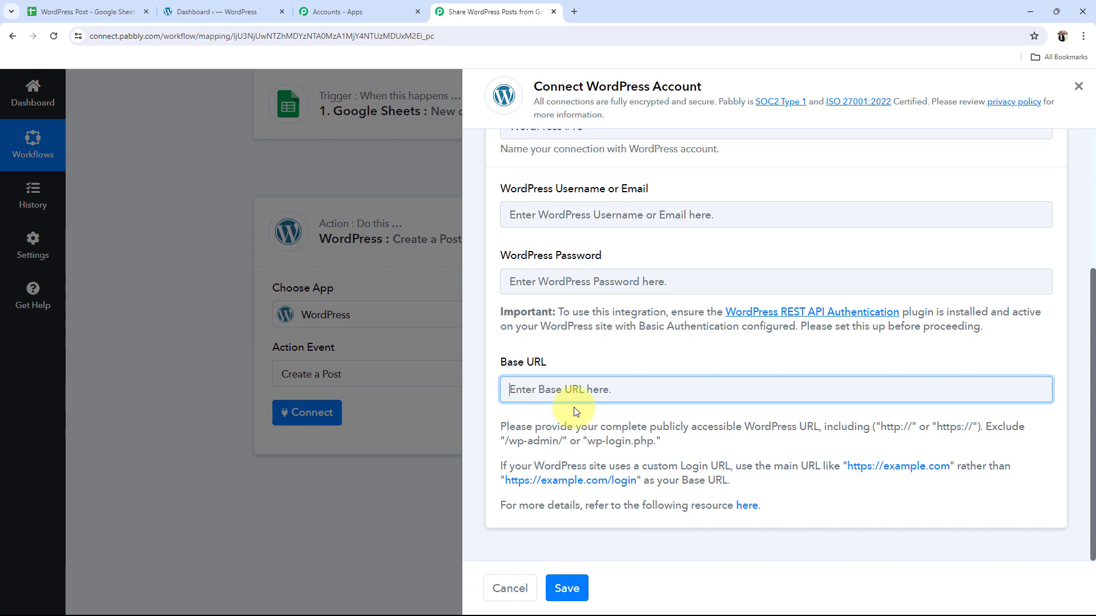
scroll(672, 338, "up", 4)
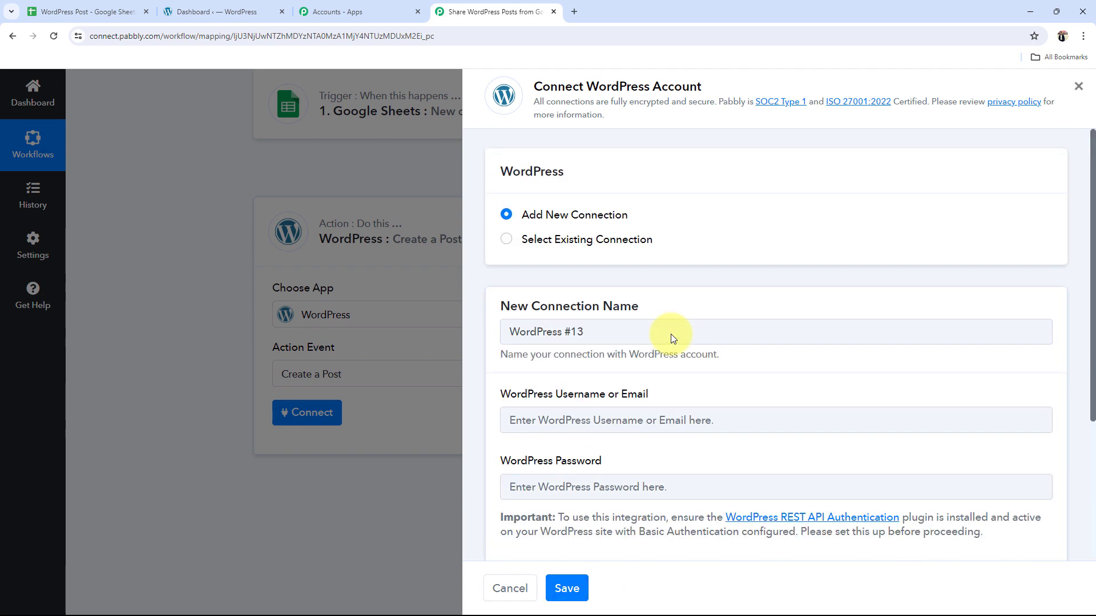
left_click_drag(588, 87, 739, 91)
left_click(625, 132)
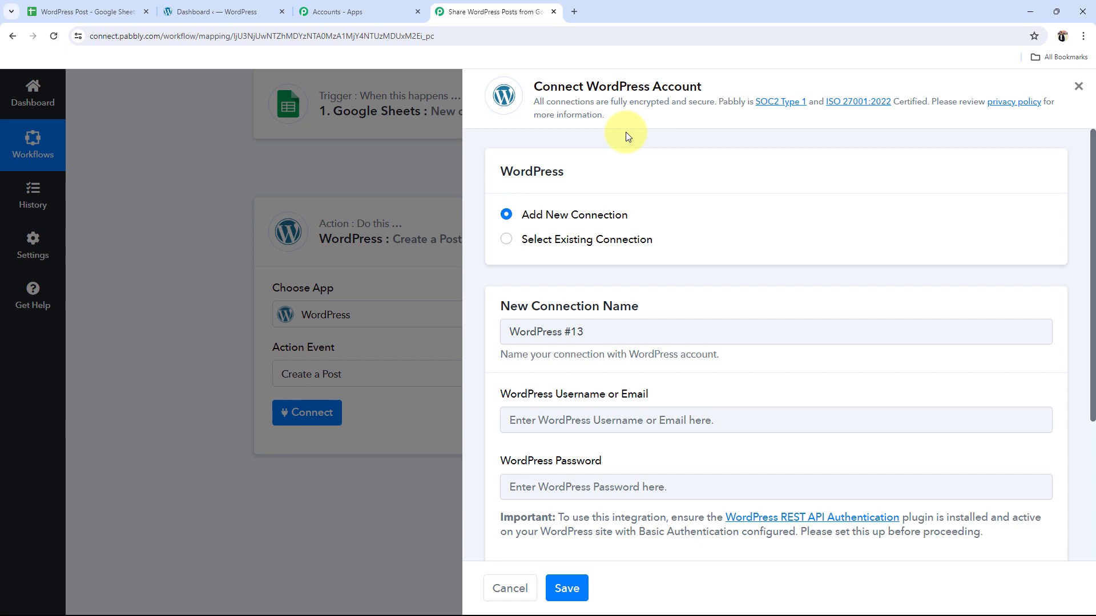
Connect the WordPress action using the existing connection WordPress #12 and save it.
left_click(508, 239)
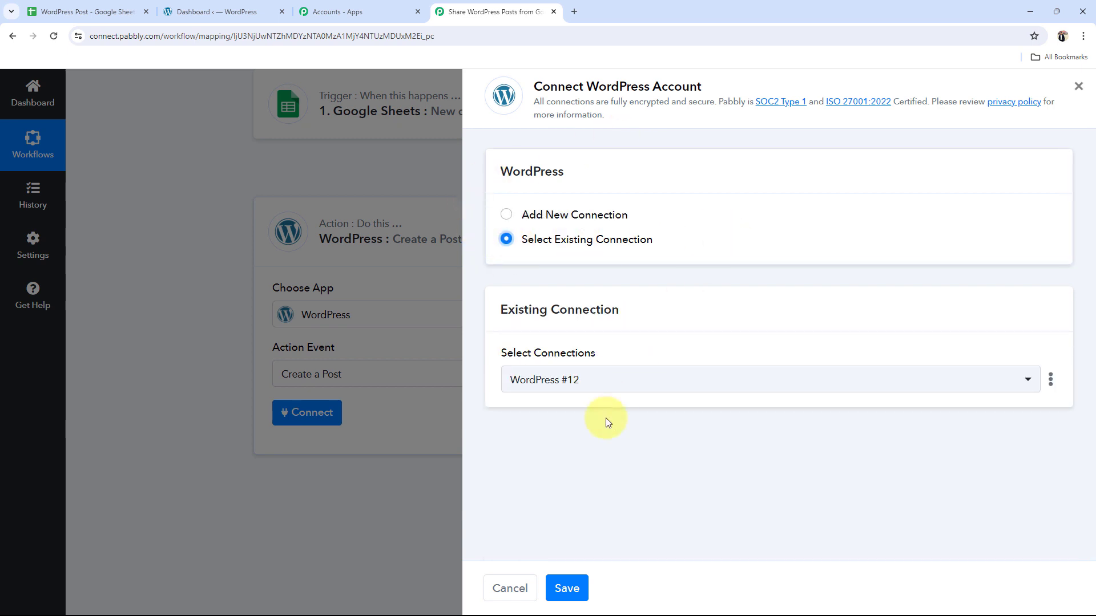
left_click(573, 585)
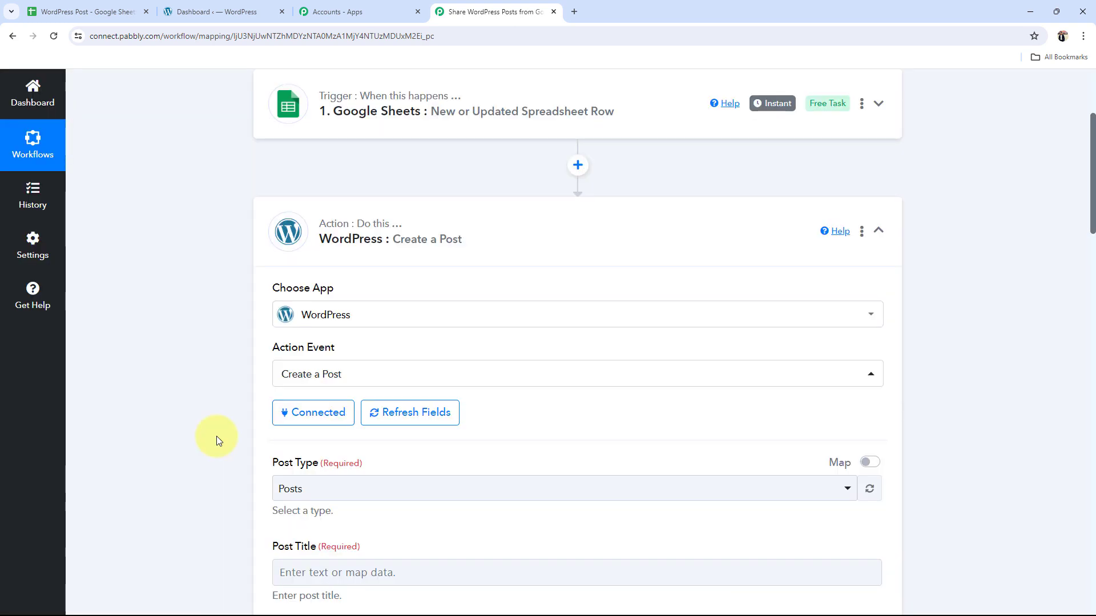
Review the Create a Post action's fields, including Post Type, Post Title, Post Content, Slug, Excerpt and Status.
scroll(216, 436, "down", 5)
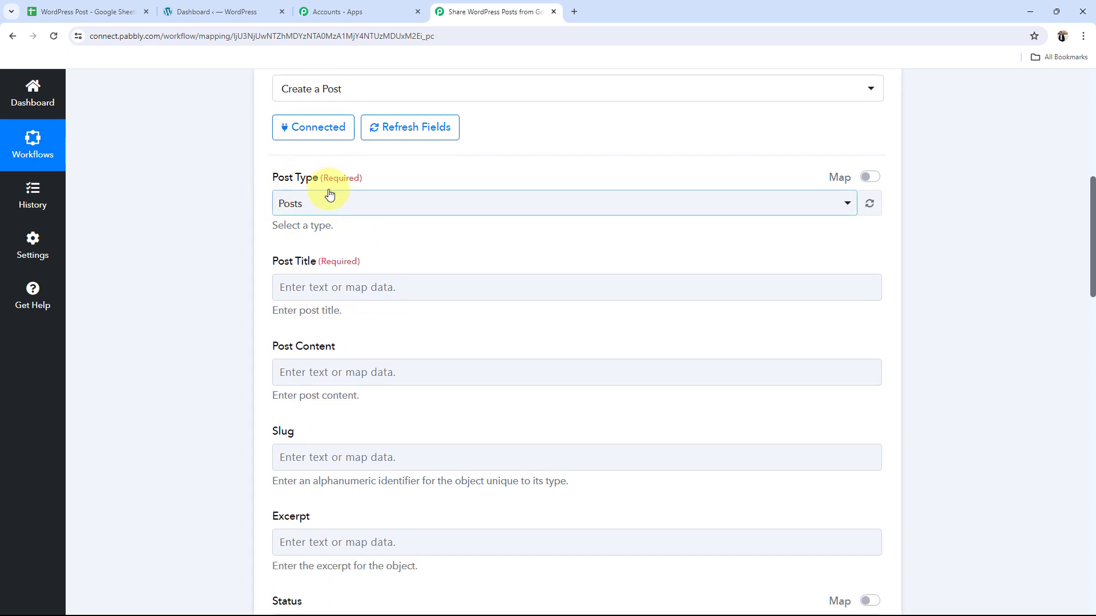
left_click_drag(271, 177, 318, 177)
left_click(200, 188)
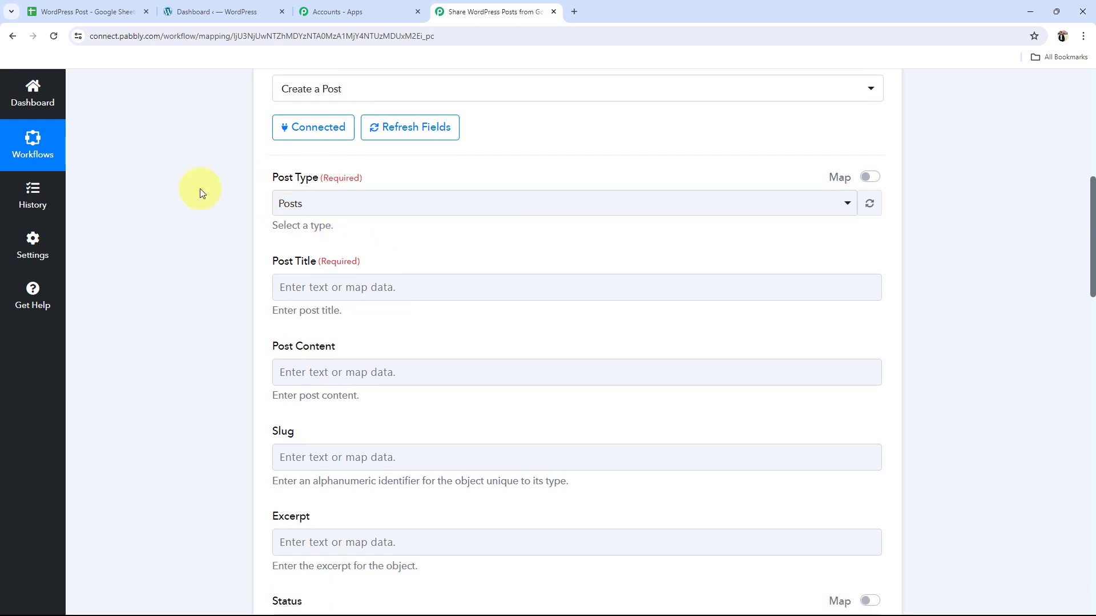
left_click_drag(256, 183, 299, 202)
left_click(205, 231)
scroll(180, 307, "down", 2)
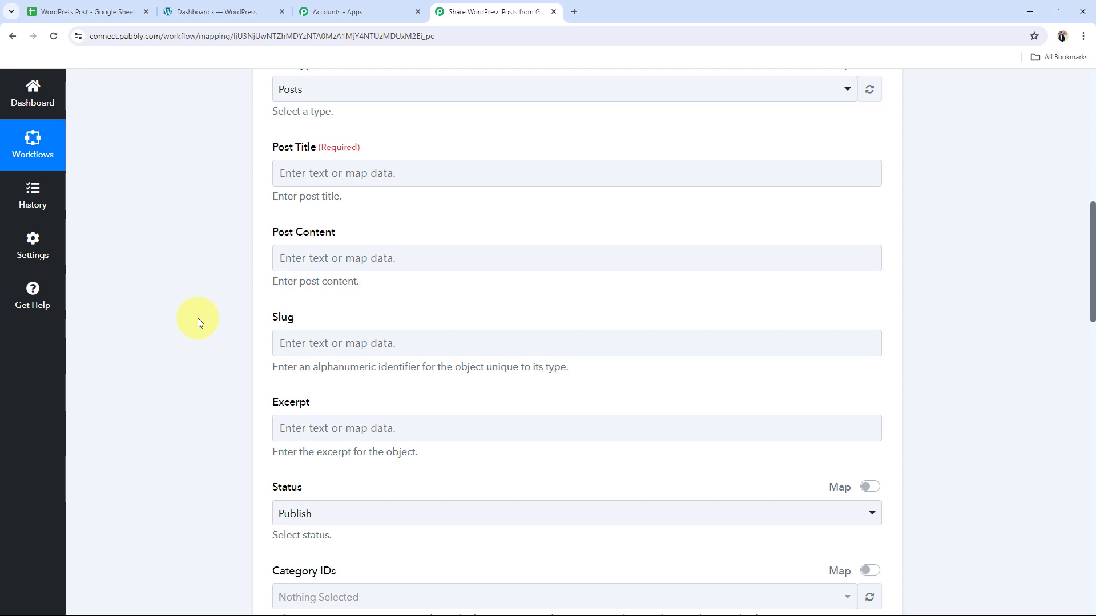
scroll(197, 319, "up", 10)
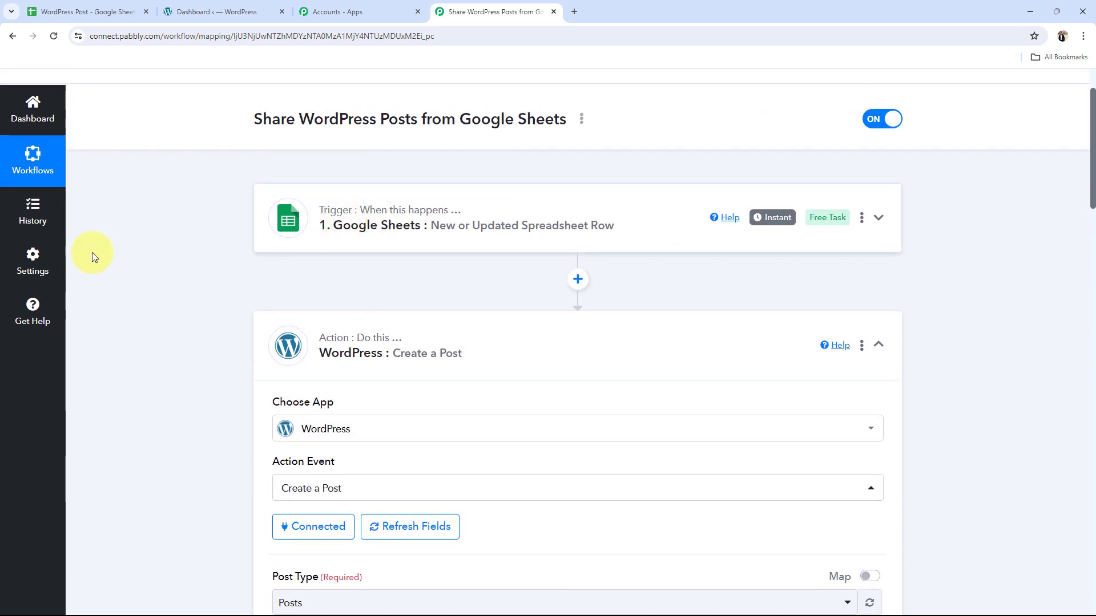
scroll(92, 268, "down", 10)
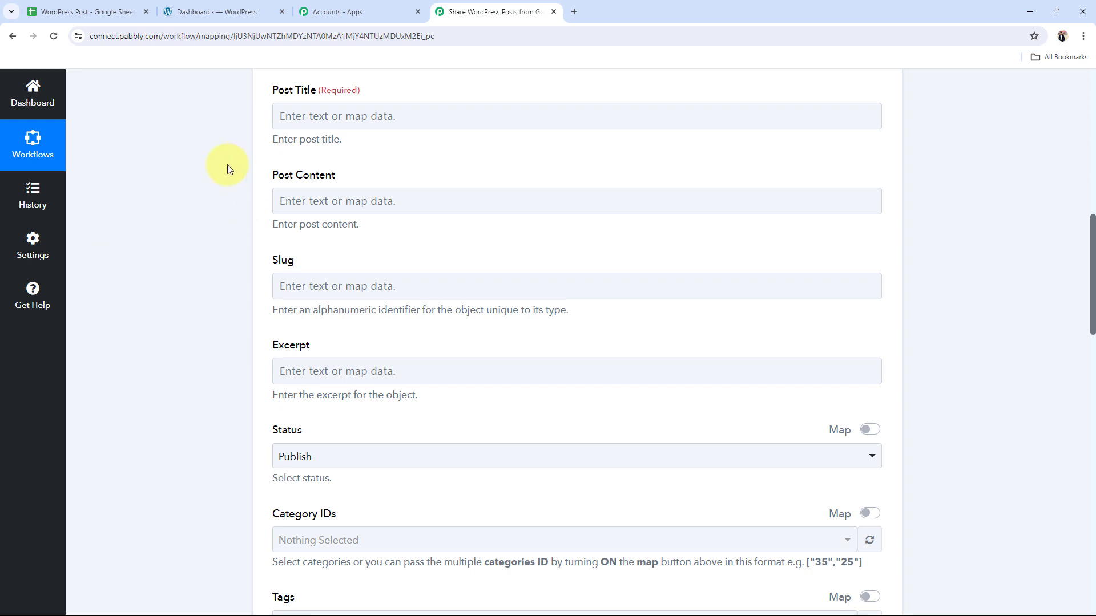
Map the Post Title field to the Title value from the Google Sheets trigger.
scroll(225, 169, "up", 2)
left_click(286, 235)
scroll(452, 252, "down", 2)
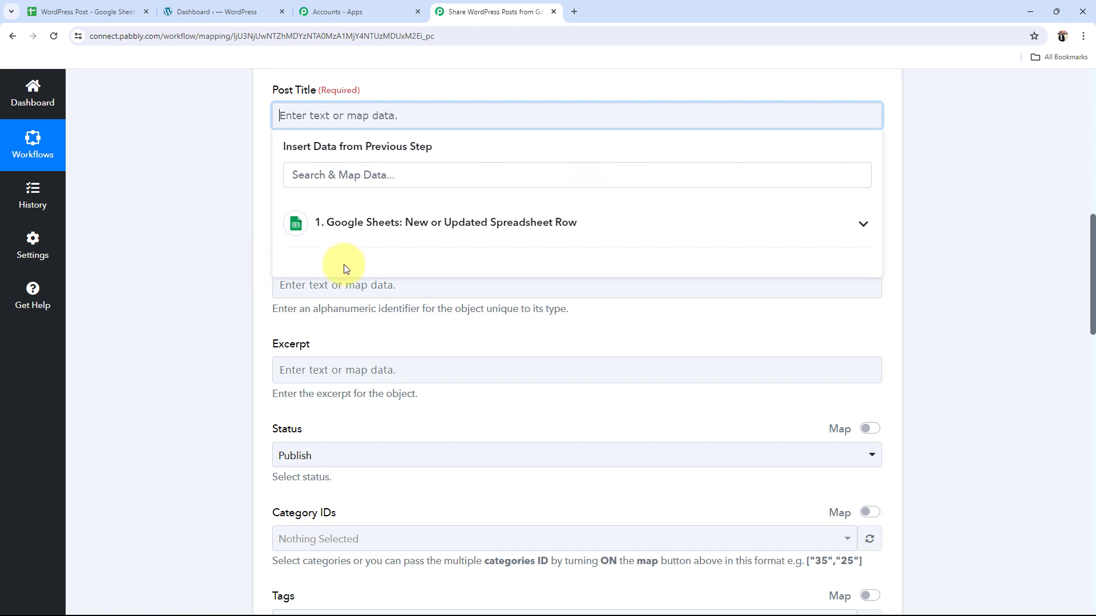
left_click(862, 229)
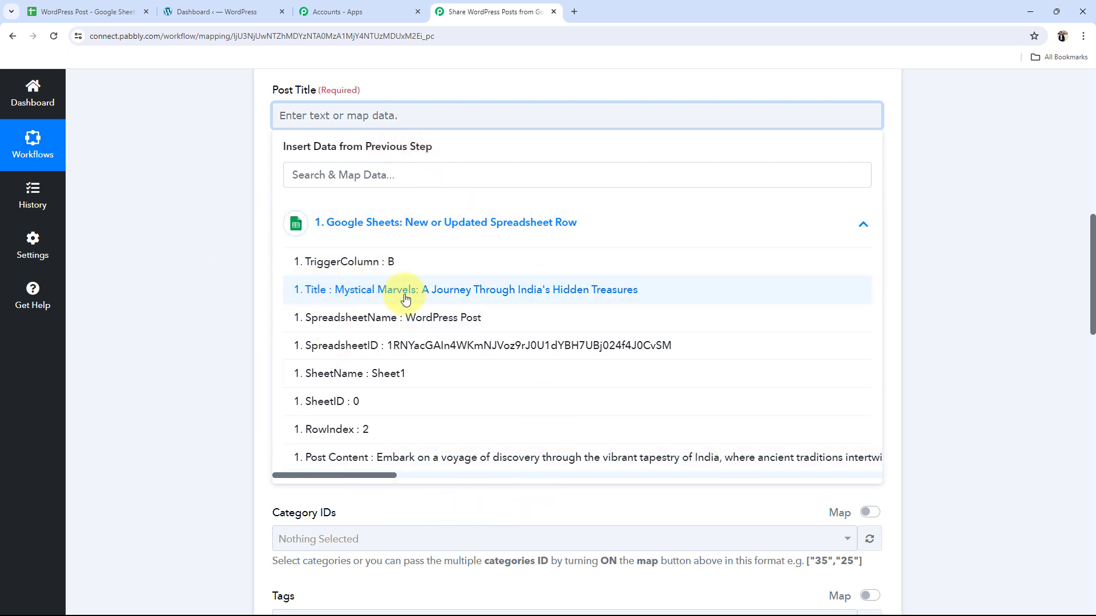
left_click(374, 292)
left_click(135, 201)
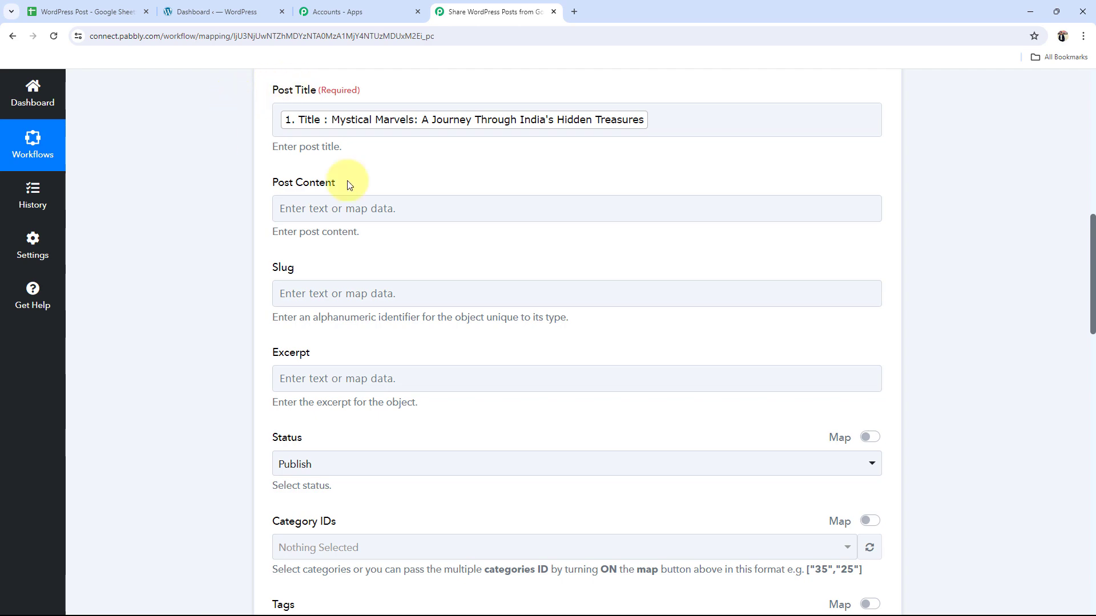
Map the Post Content field to the Post Content value from the Google Sheets trigger.
left_click(286, 208)
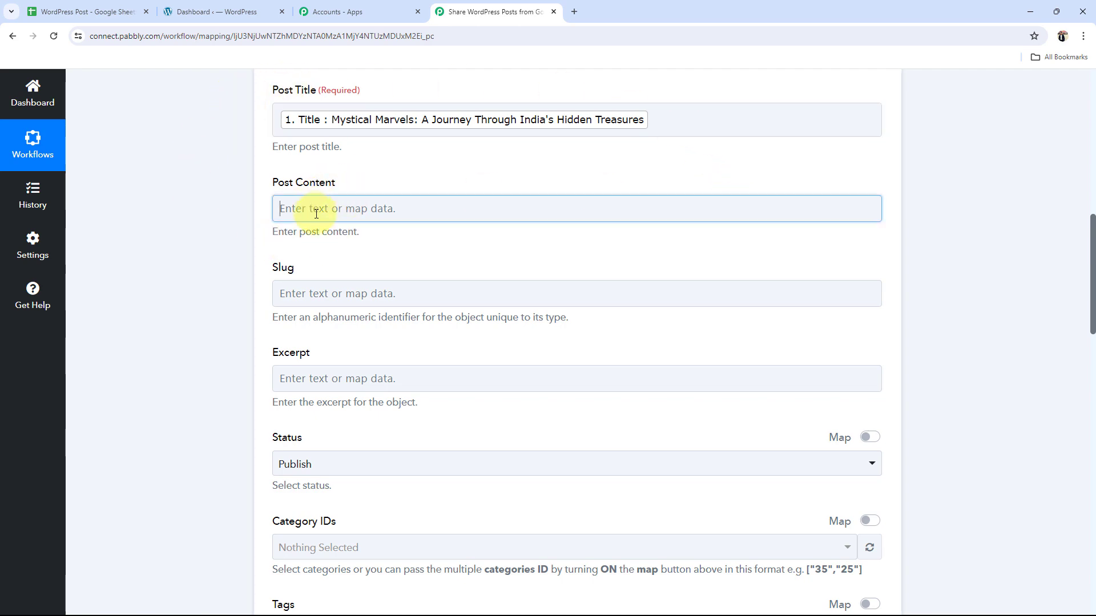
left_click(350, 329)
left_click(452, 477)
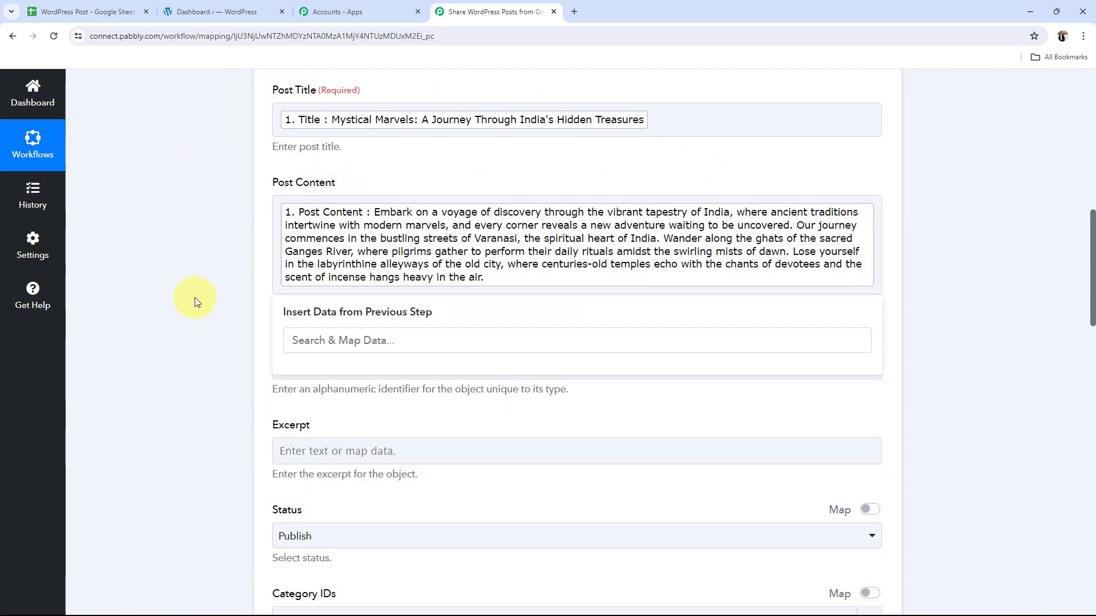
left_click(196, 298)
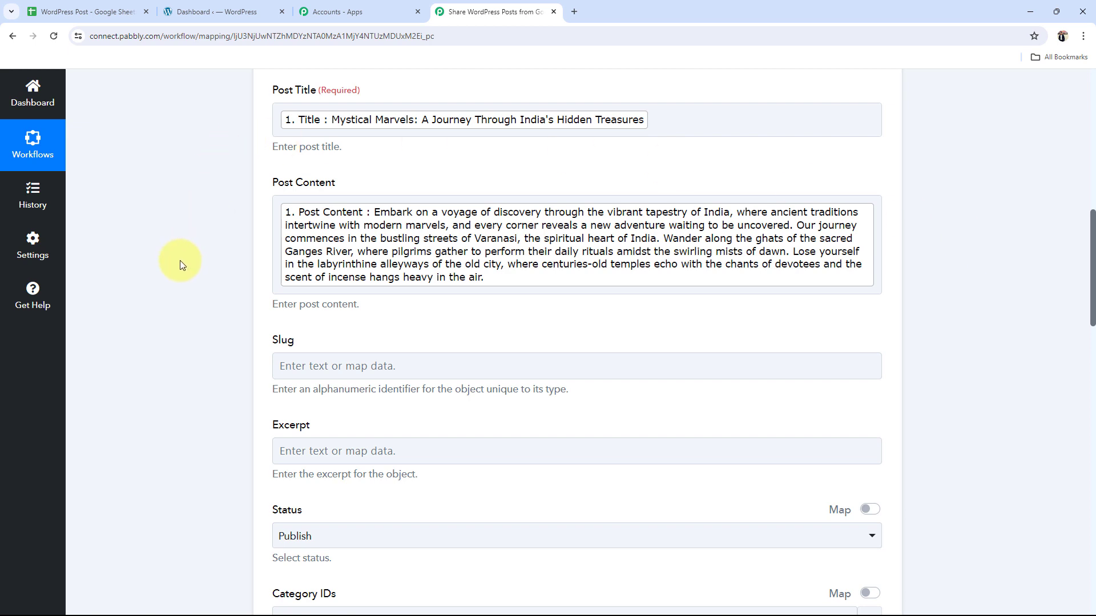
Turn on mapping for Featured Media ID and clear its value so the field is empty.
scroll(180, 260, "down", 4)
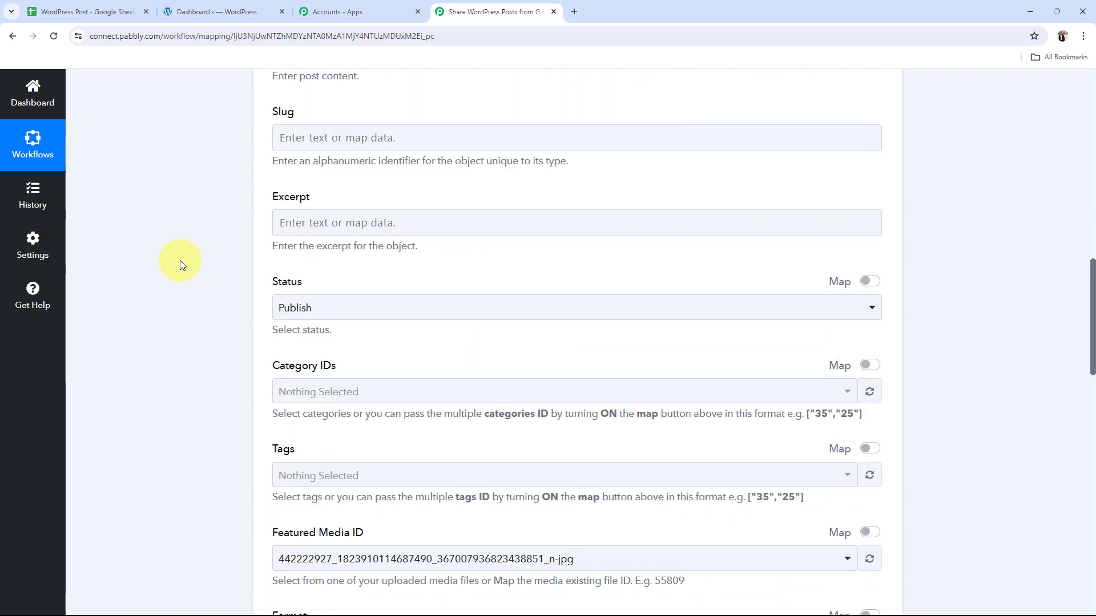
scroll(180, 260, "down", 2)
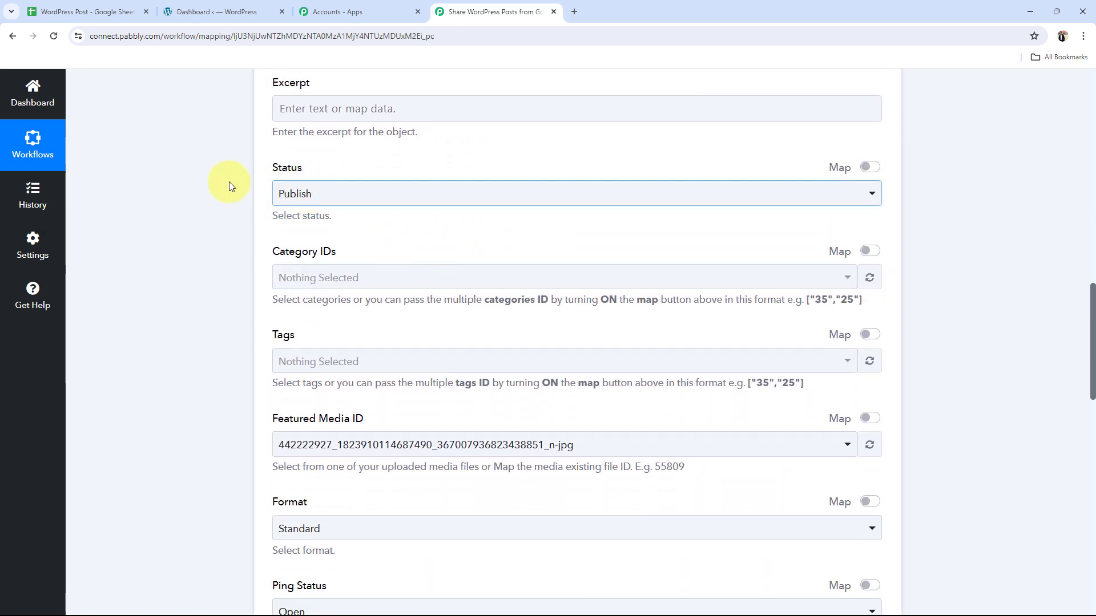
scroll(224, 180, "up", 2)
scroll(215, 274, "down", 2)
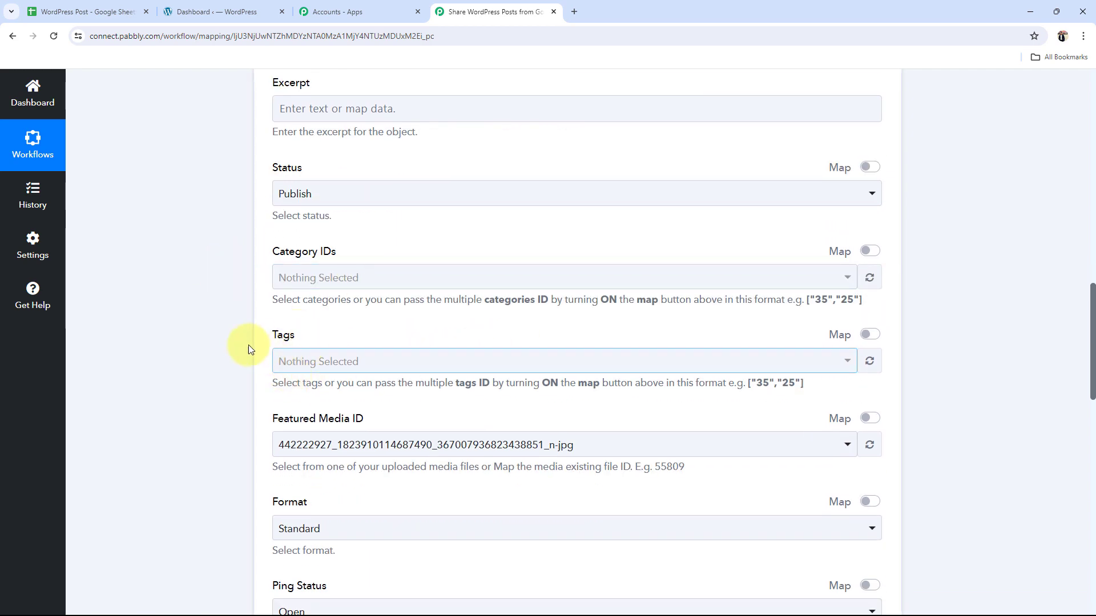
scroll(251, 342, "down", 3)
left_click(868, 247)
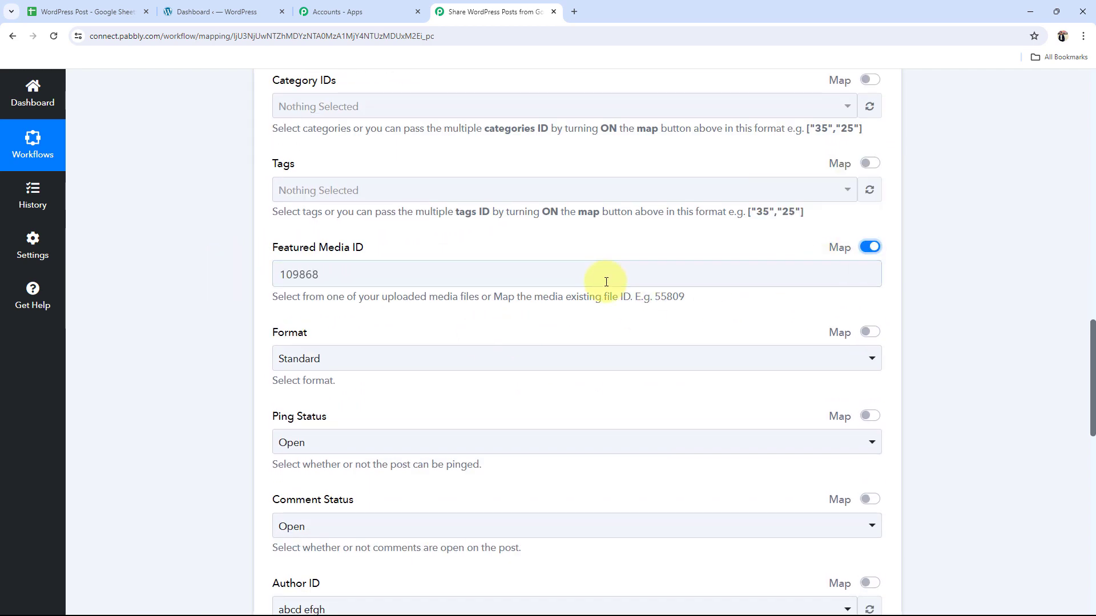
left_click_drag(305, 275, 175, 278)
key("BackSpace")
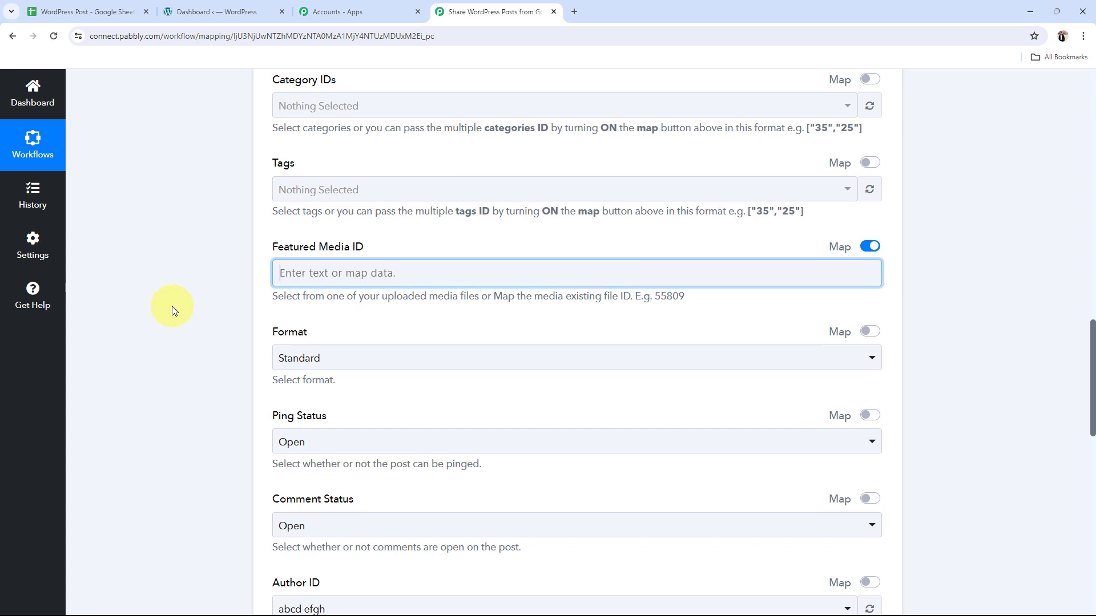
scroll(172, 306, "down", 3)
left_click(221, 249)
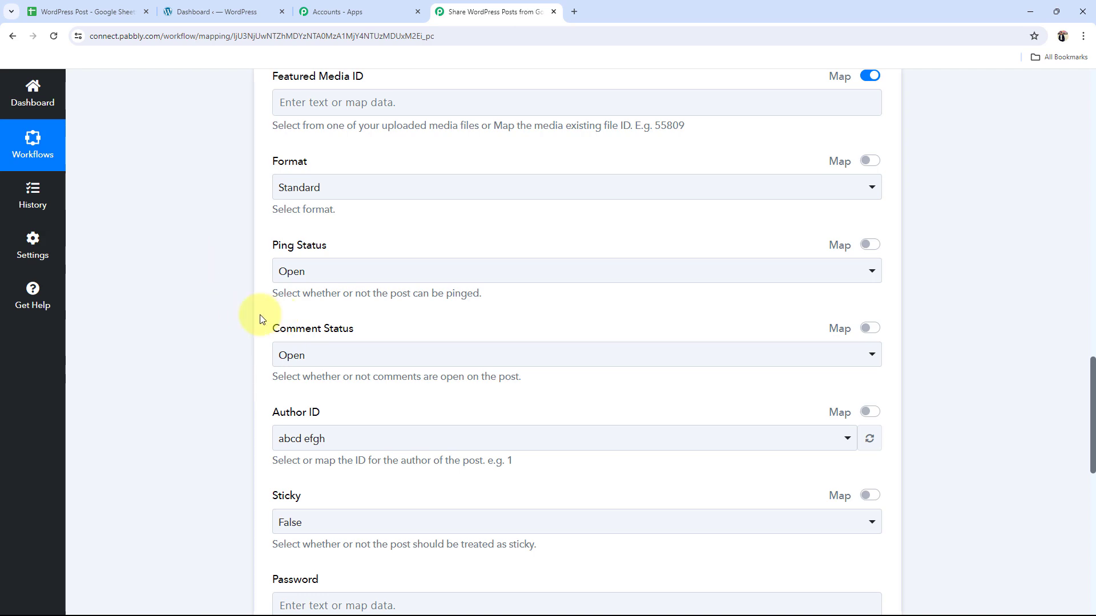
Set the post's Author ID to admin.
scroll(204, 318, "down", 4)
left_click(300, 210)
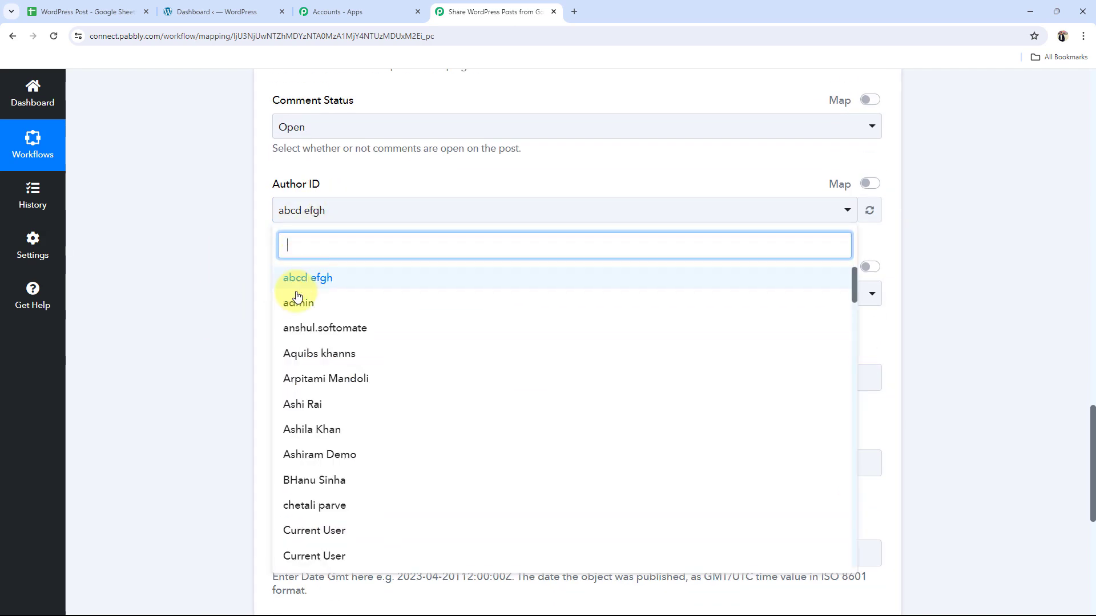
left_click(300, 304)
scroll(196, 311, "down", 1)
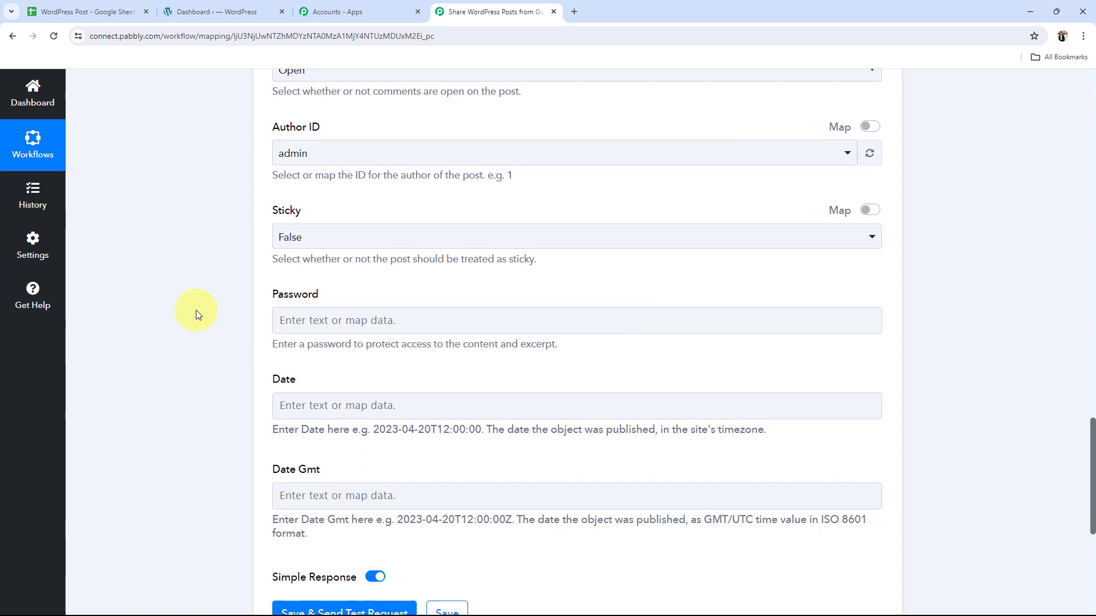
scroll(196, 310, "up", 12)
scroll(196, 310, "up", 6)
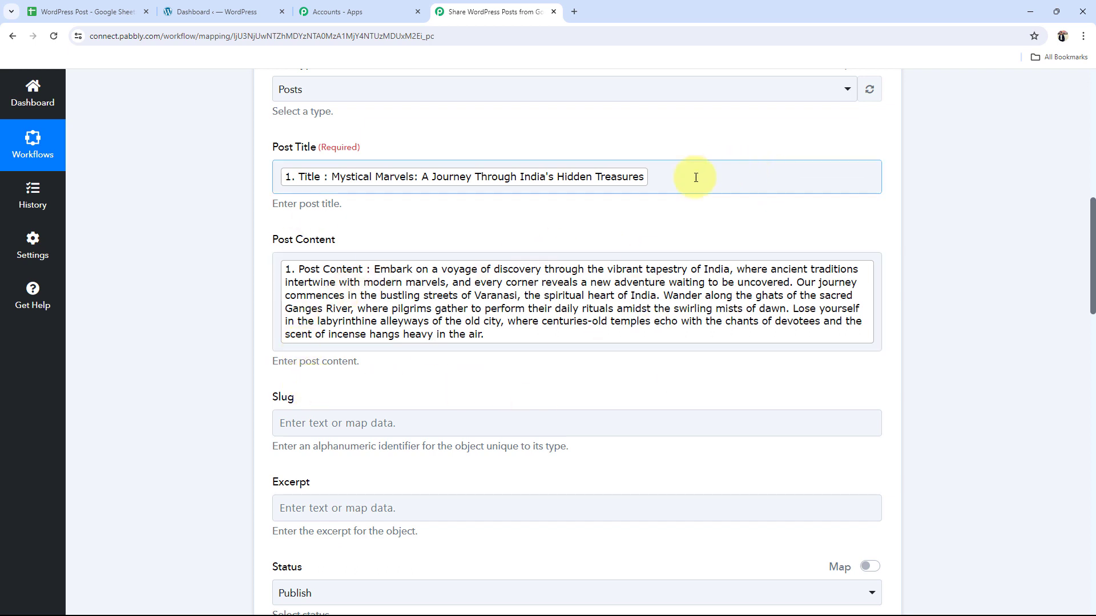
left_click(656, 179)
type("HiDDEN")
key("BackSpace")
key("BackSpace")
key("BackSpace")
key("BackSpace")
key("BackSpace")
key("BackSpace")
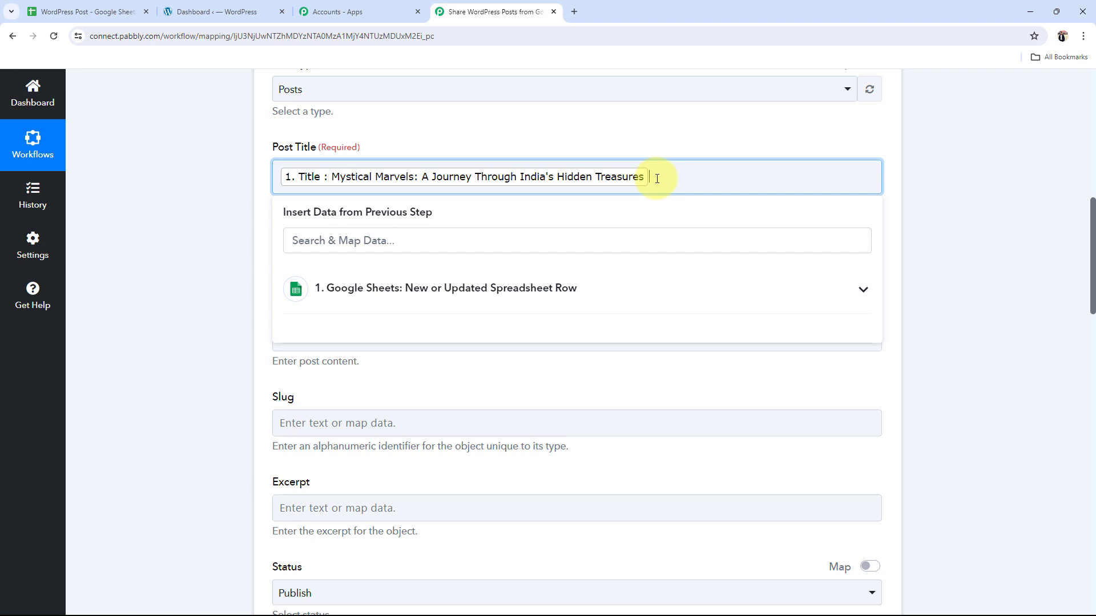
left_click(224, 267)
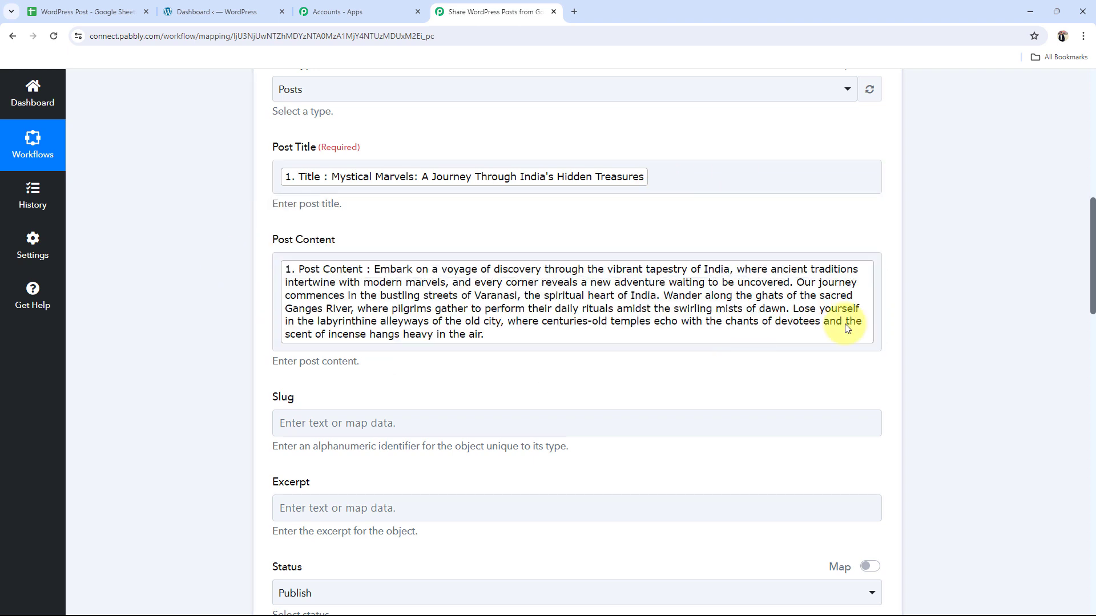
Save the WordPress action with a test request and review the received response, including the Guid Raw post URL.
scroll(238, 383, "down", 20)
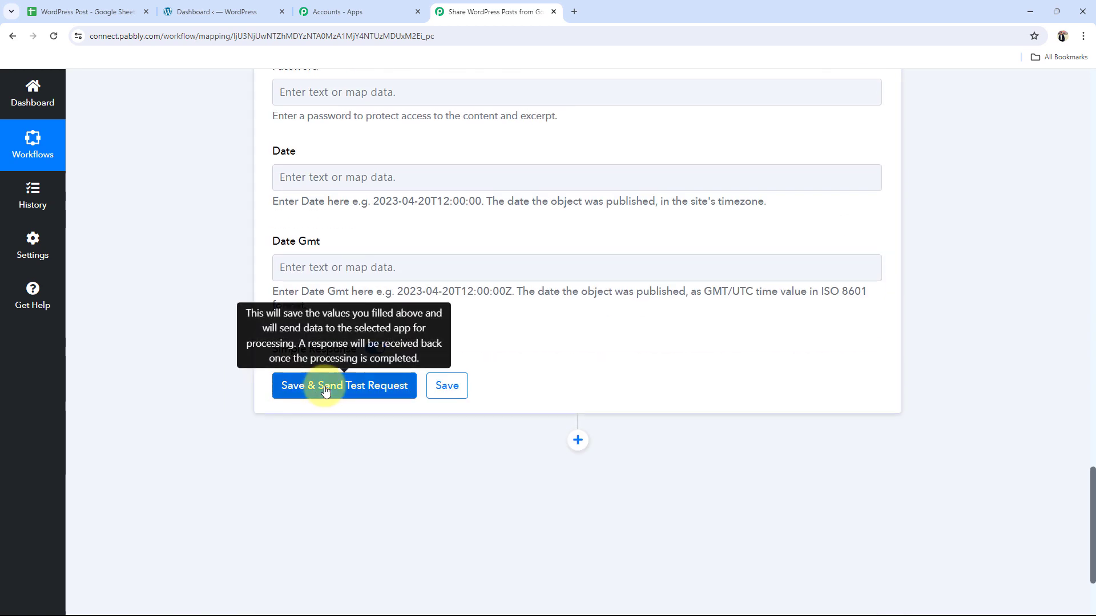
left_click(326, 391)
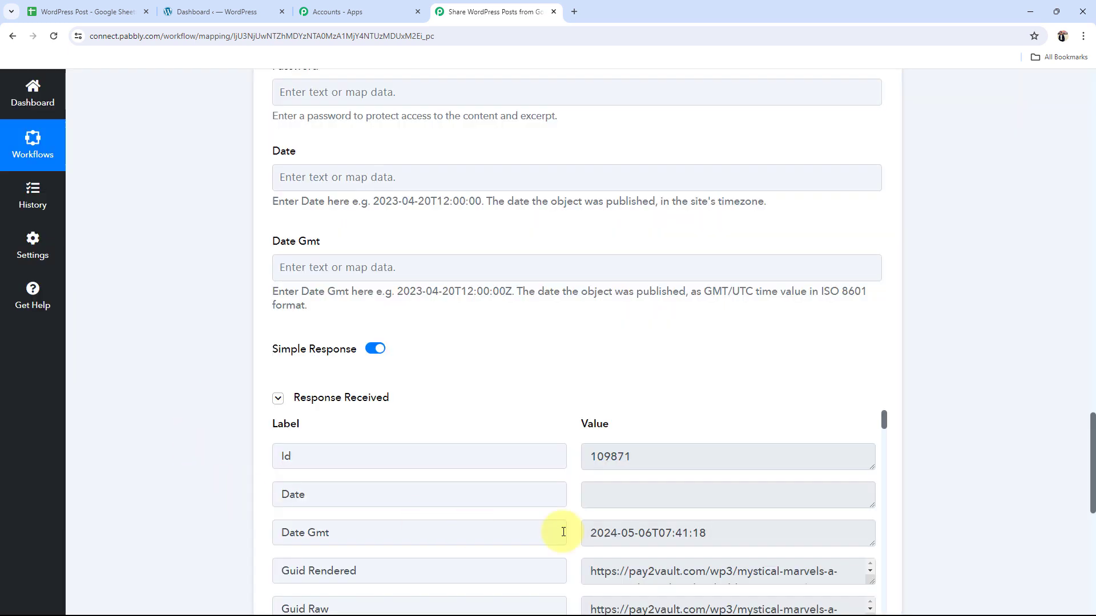
scroll(227, 390, "down", 3)
scroll(502, 421, "down", 2)
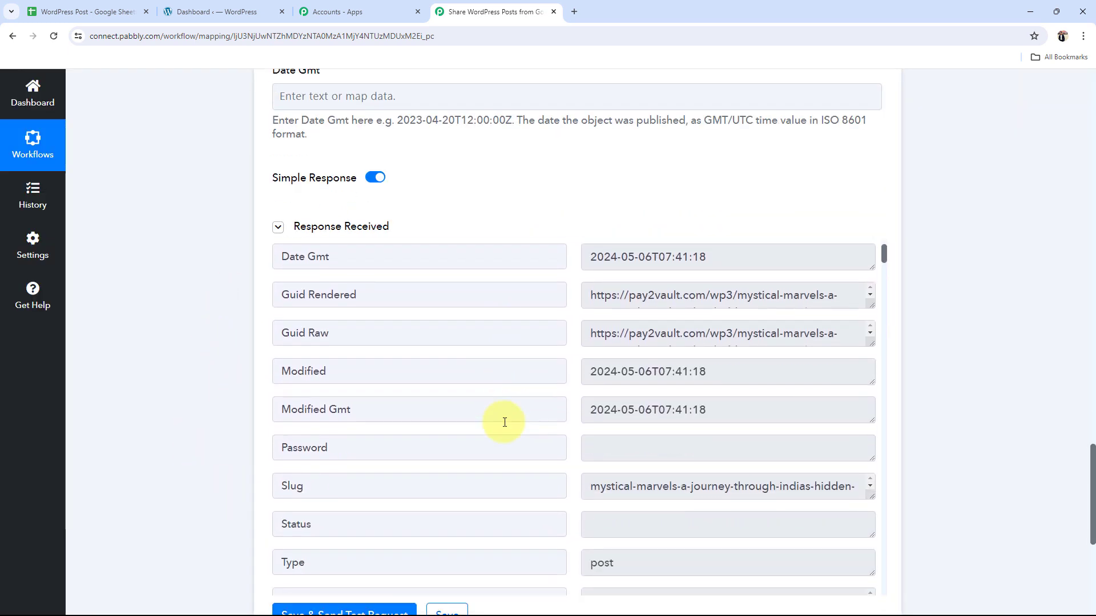
left_click(744, 342)
left_click_drag(744, 342, 627, 359)
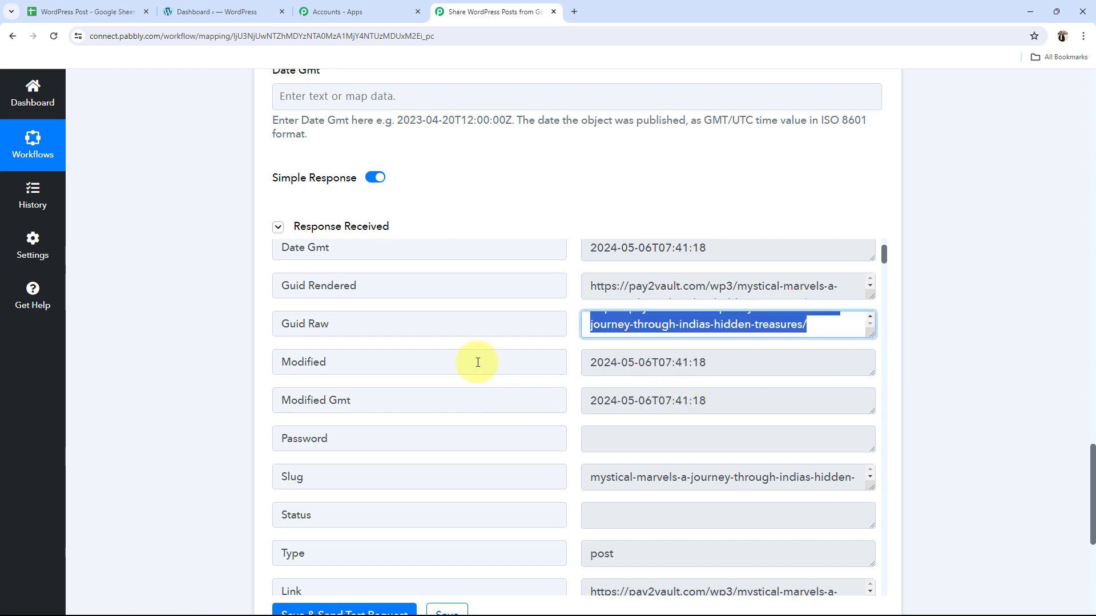
left_click(238, 362)
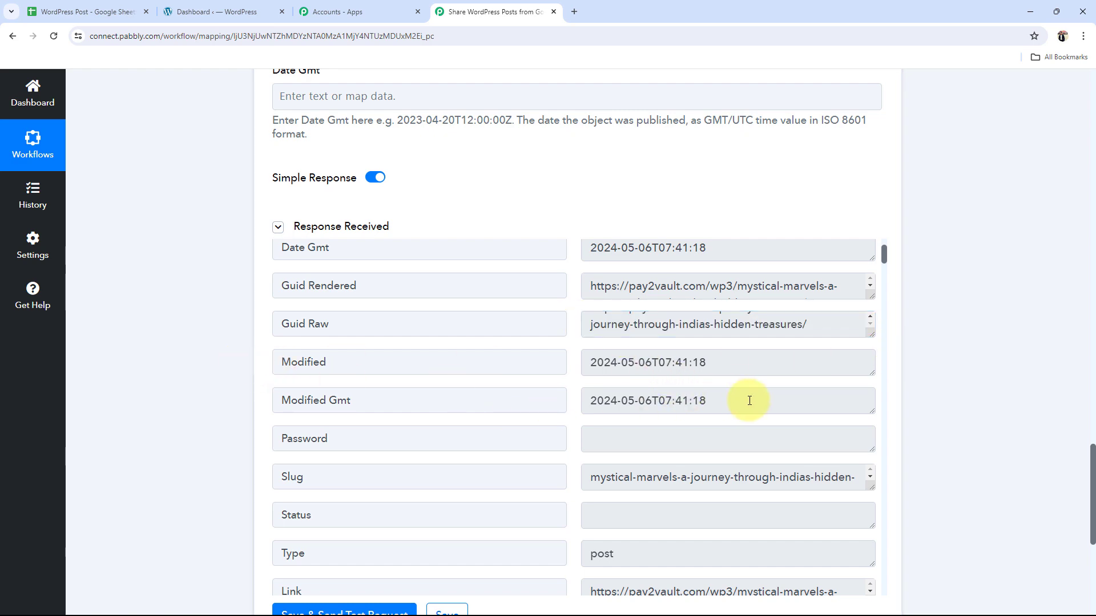
Switch to WordPress, open the Mystical Marvels post from the posts list and check its title and content on the published page.
left_click(233, 6)
left_click(32, 195)
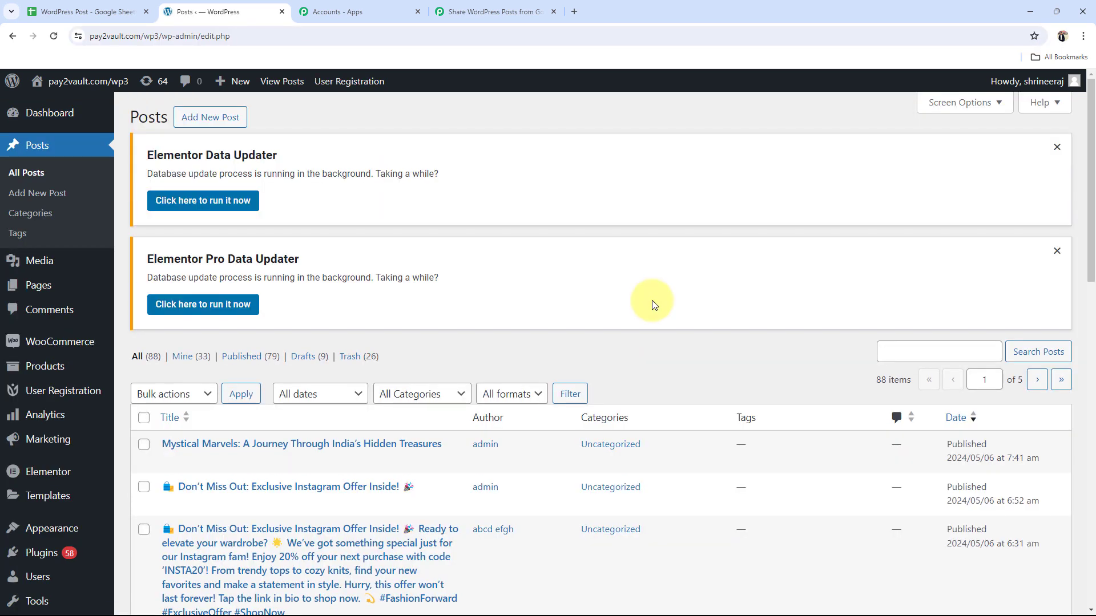
left_click(381, 450)
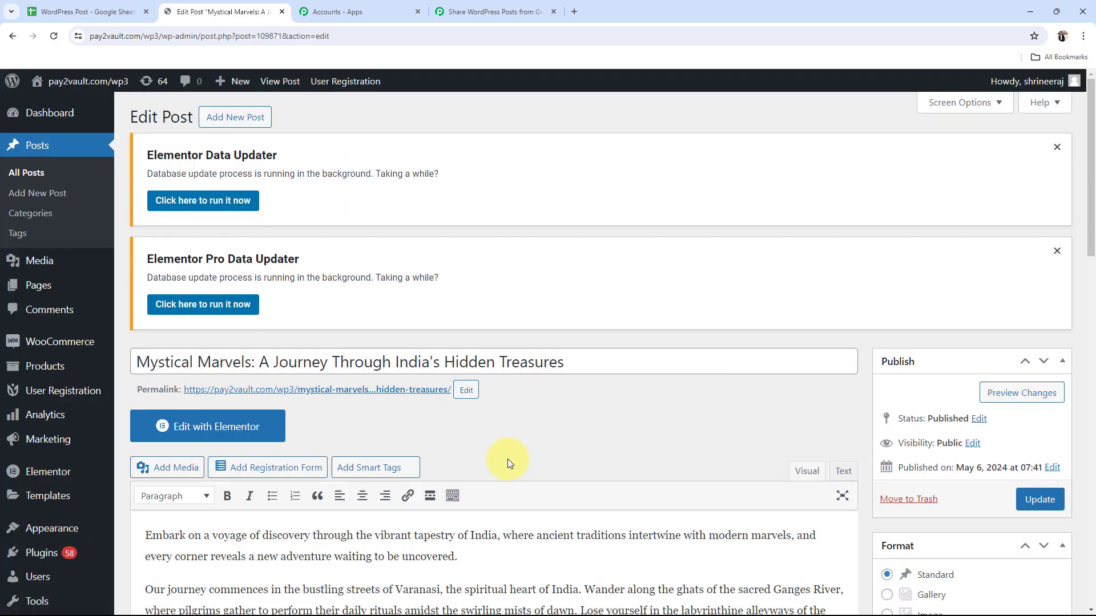
left_click(217, 389)
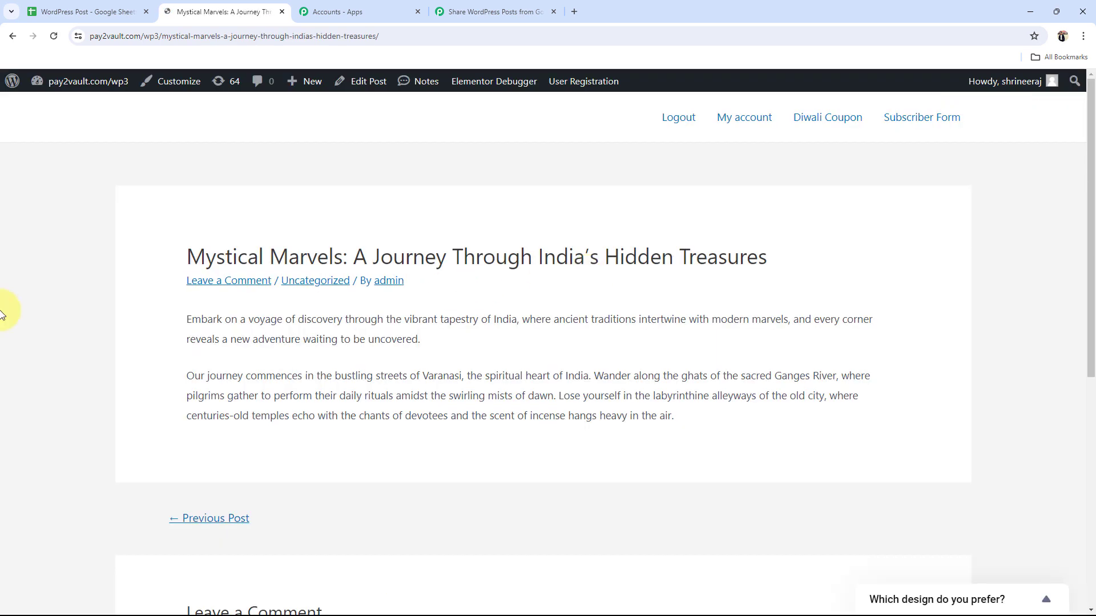
left_click_drag(188, 255, 785, 392)
left_click(595, 439)
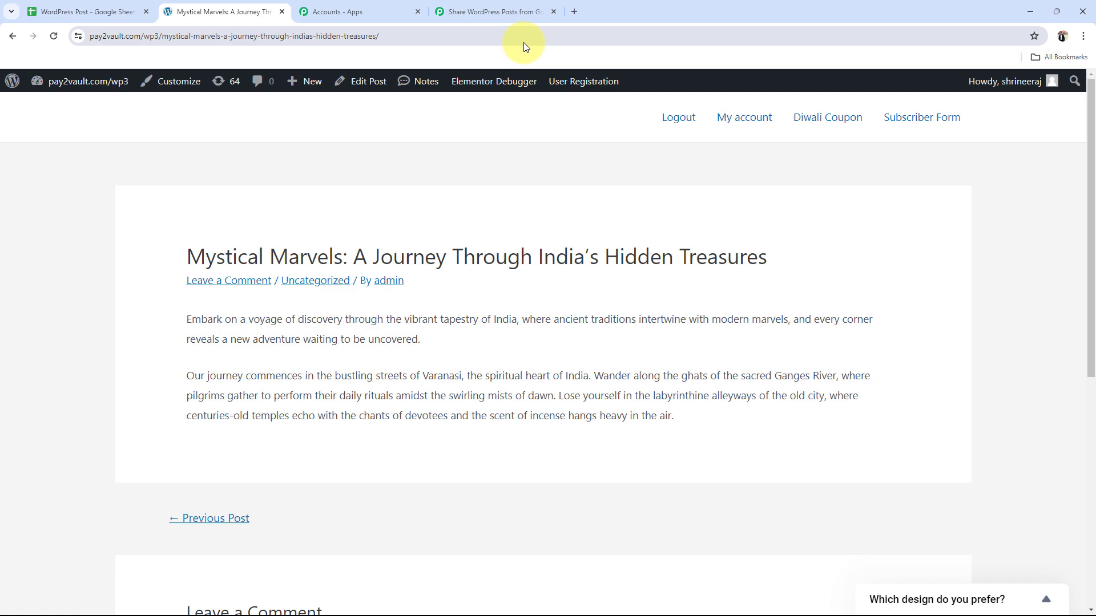
Return to the Pabbly Connect workflow and collapse the WordPress Create a Post action.
left_click(561, 11)
scroll(311, 310, "up", 3)
scroll(215, 445, "up", 20)
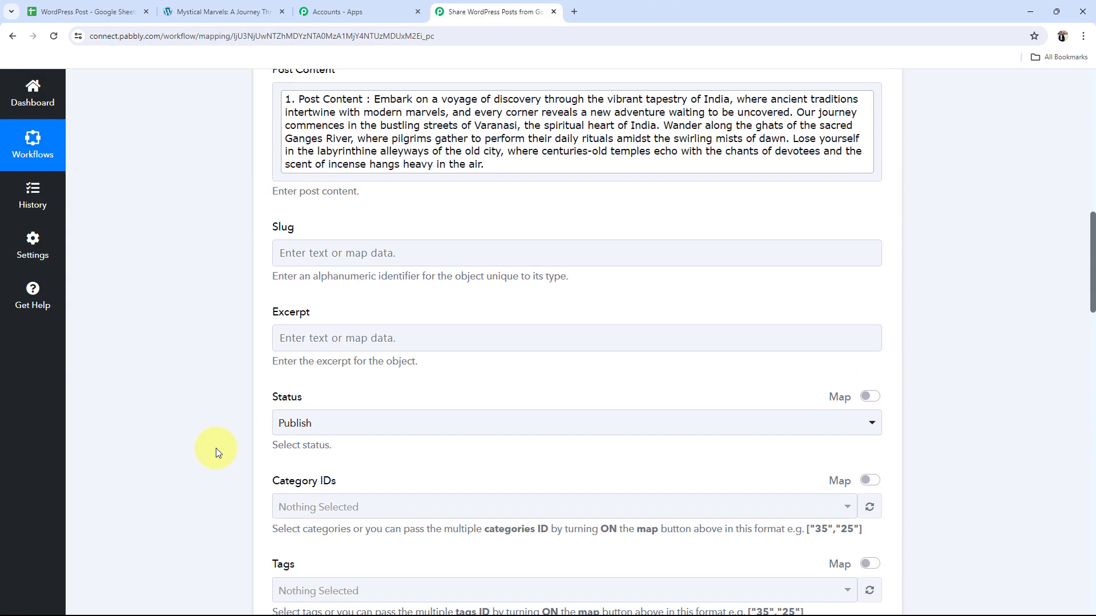
scroll(216, 448, "up", 4)
left_click(533, 244)
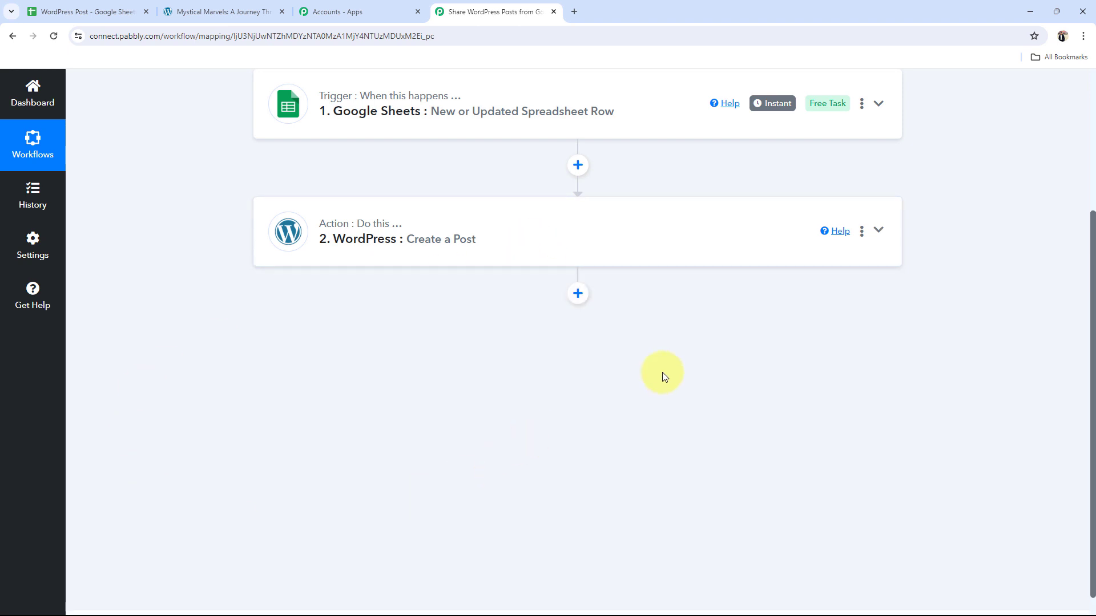
Add a Delay (Pabbly) action after the WordPress Create a Post action, using the Add Time Delay event.
scroll(426, 451, "up", 3)
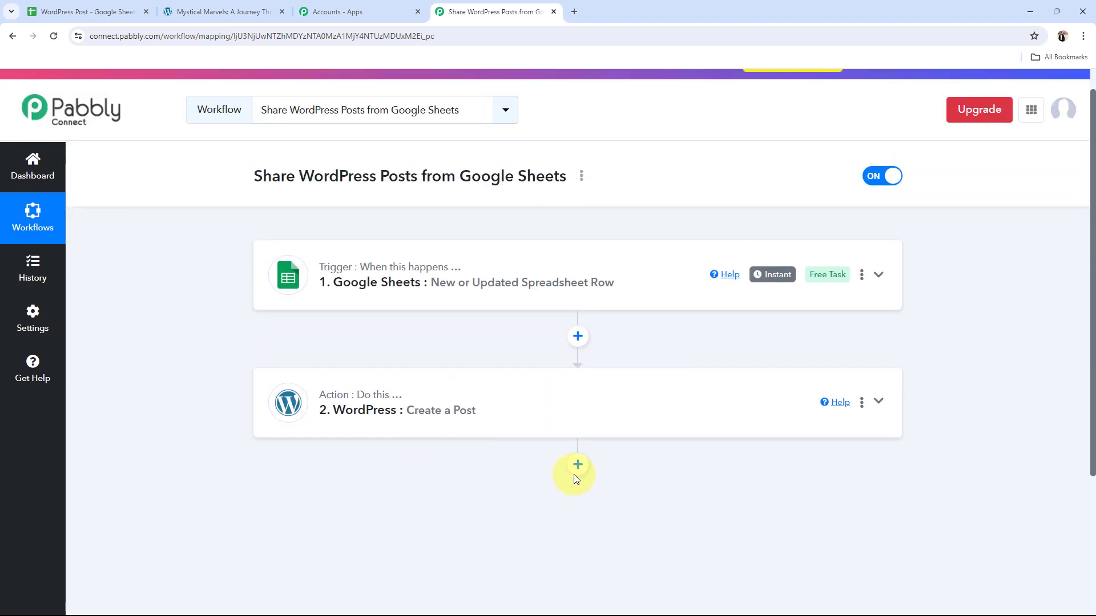
scroll(398, 399, "down", 3)
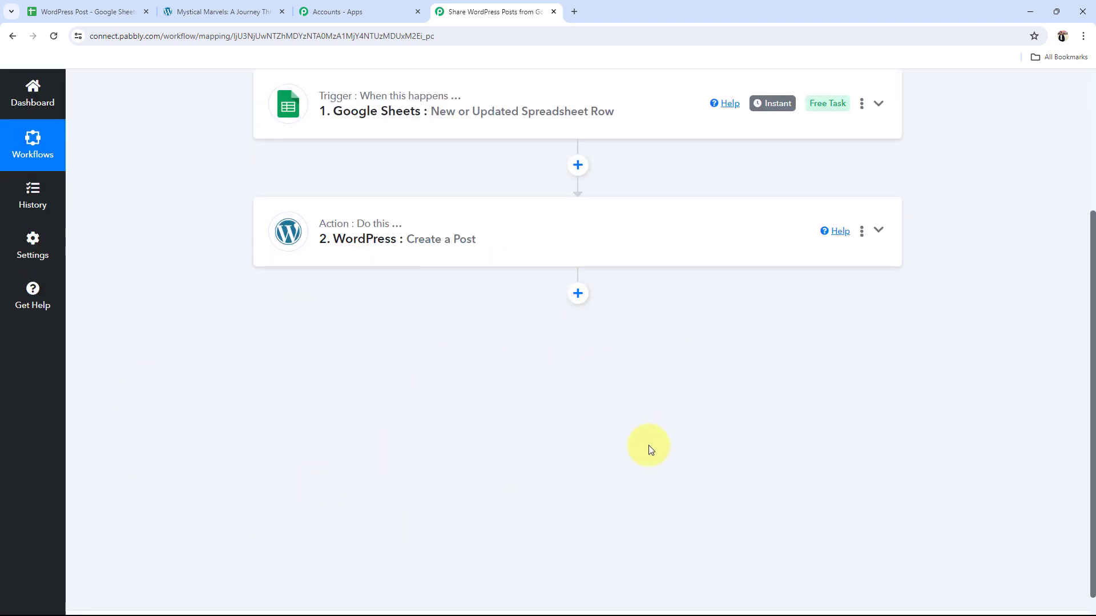
left_click(578, 293)
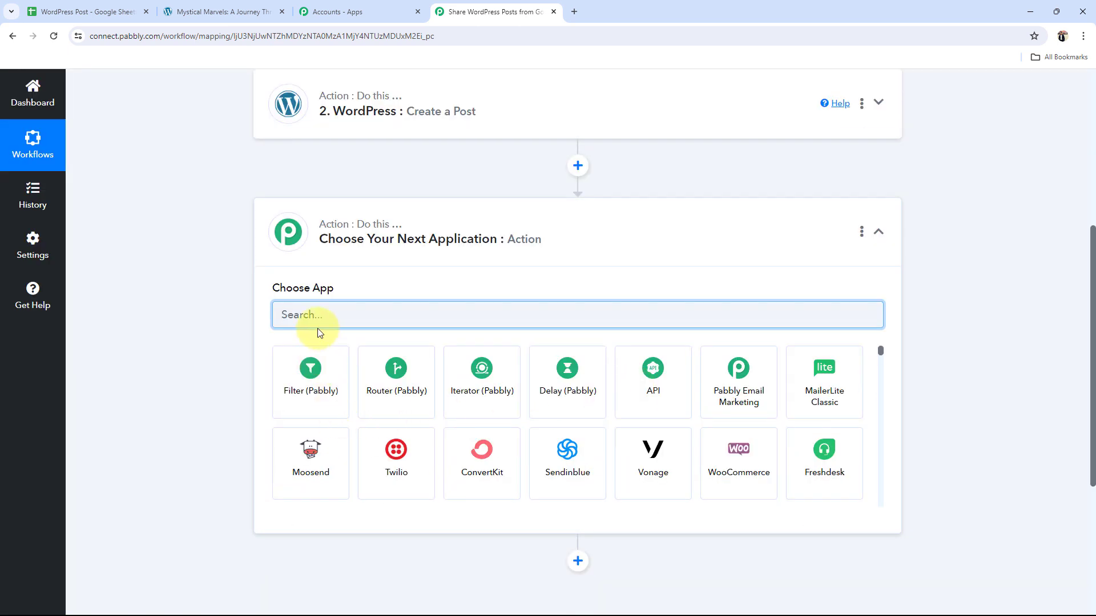
left_click(593, 374)
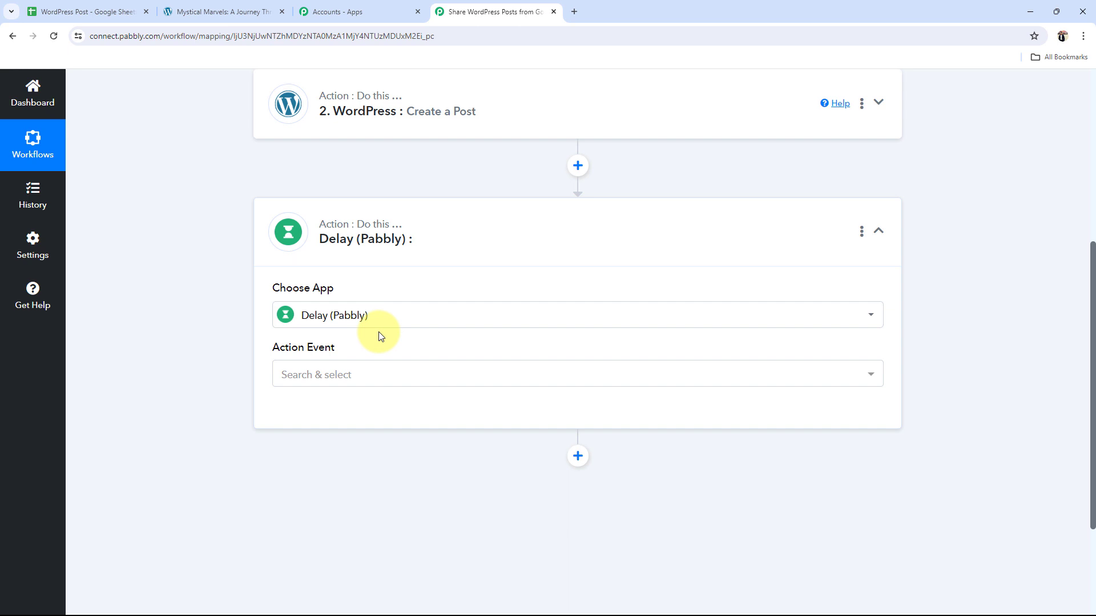
left_click(335, 376)
left_click(318, 462)
left_click(330, 381)
left_click(320, 440)
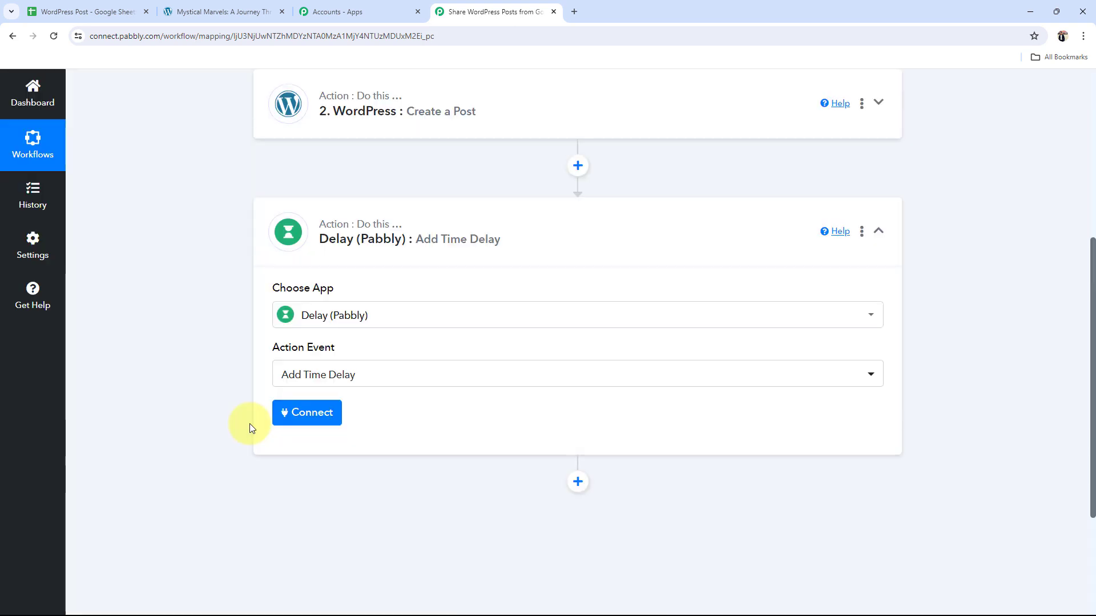
Review the order of the workflow steps and connect the Delay action to load its delay settings.
scroll(249, 424, "up", 5)
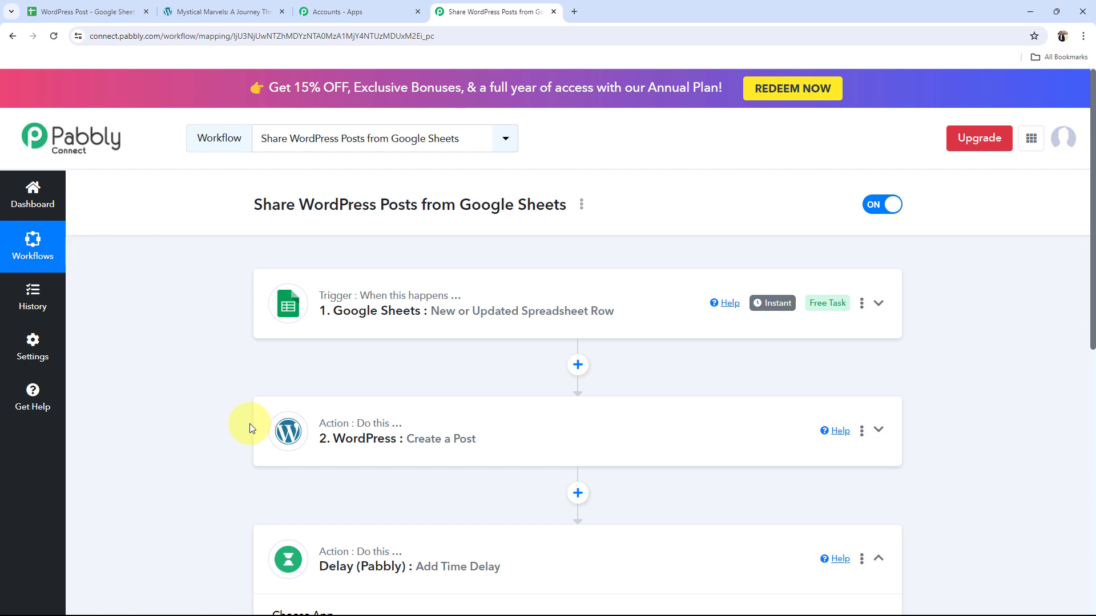
scroll(272, 422, "down", 1)
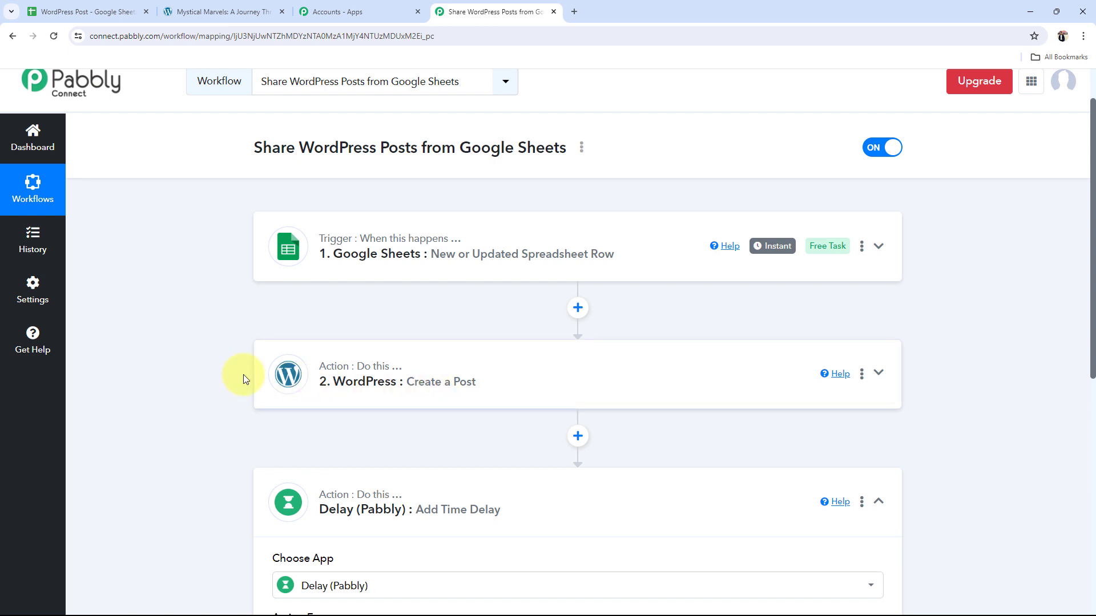
scroll(243, 374, "down", 3)
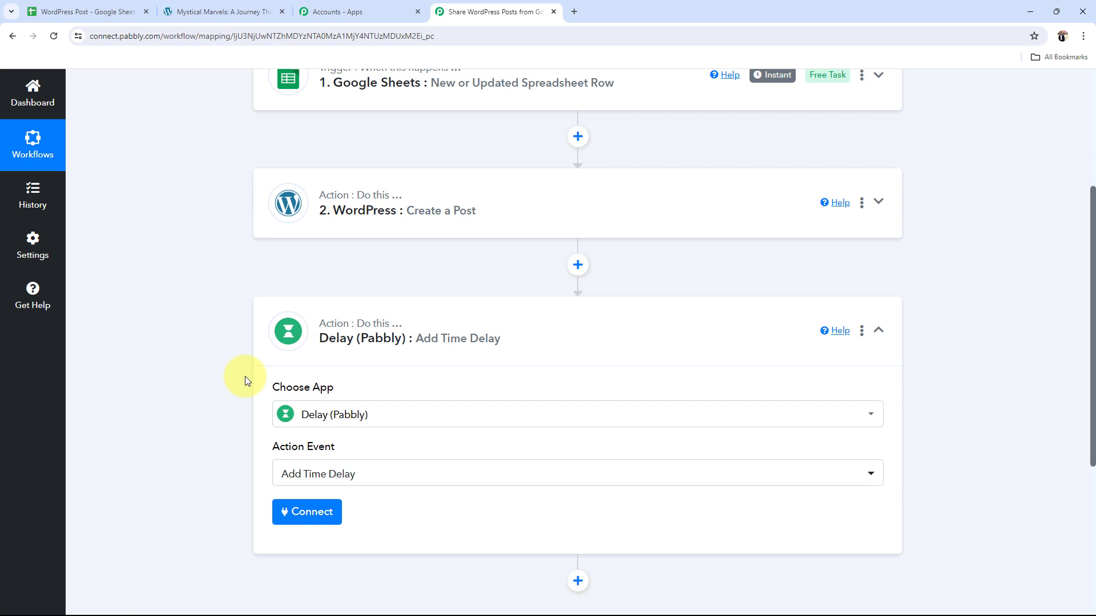
scroll(309, 394, "down", 3)
left_click(306, 341)
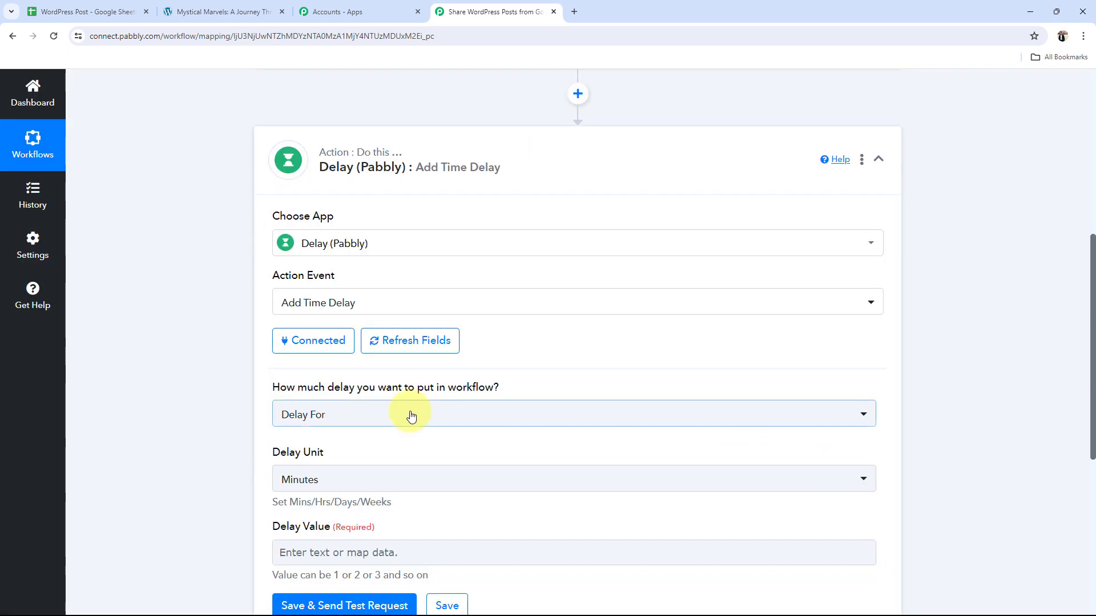
scroll(170, 402, "down", 1)
scroll(170, 402, "down", 1)
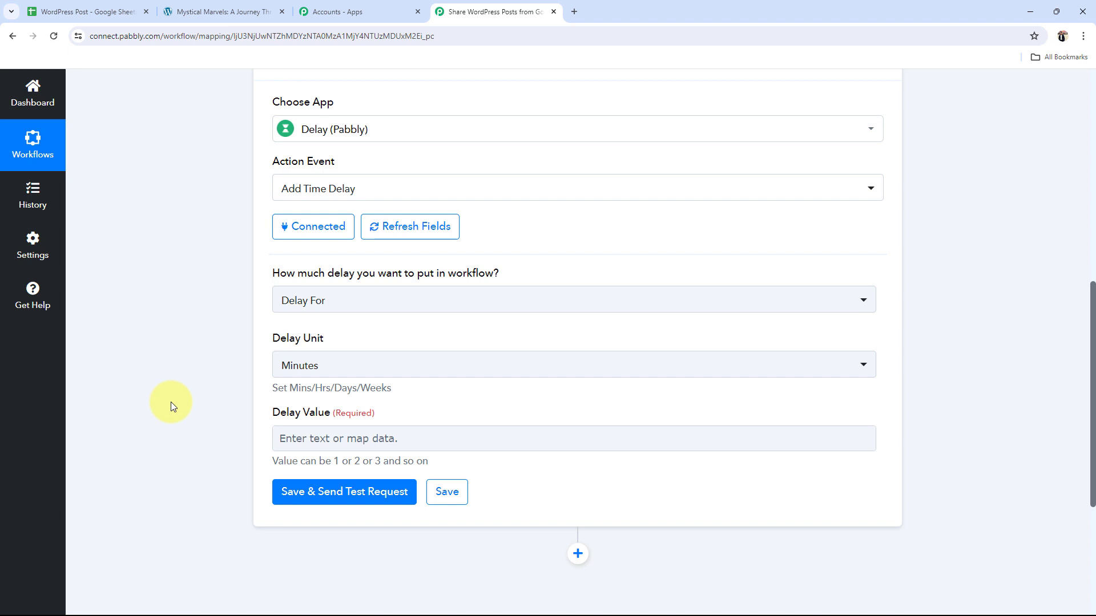
Set the delay unit to Weeks and the delay value to 1.
left_click(322, 375)
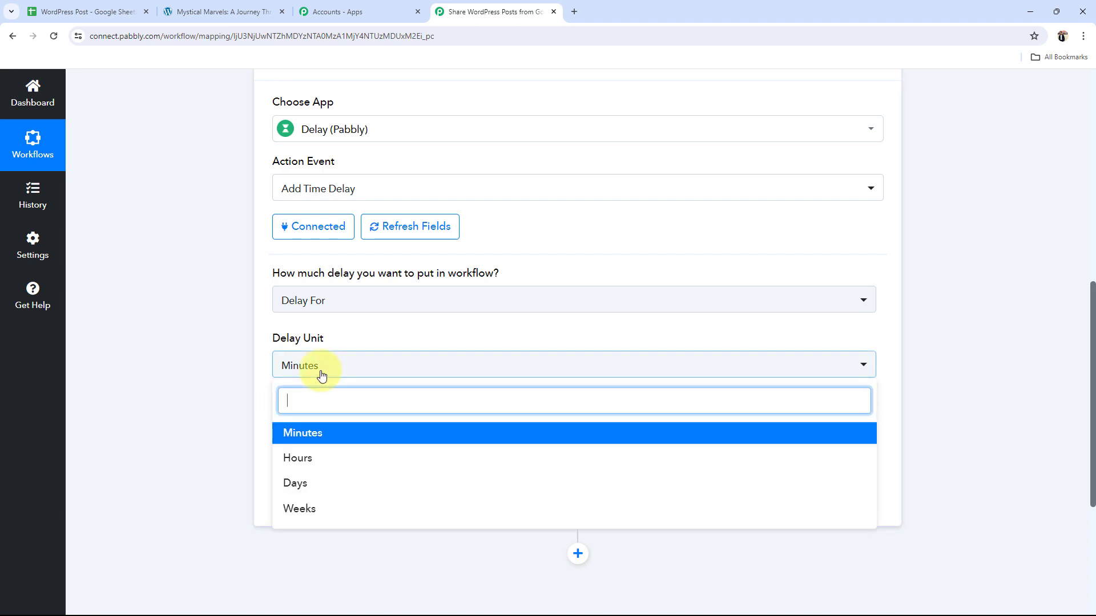
scroll(314, 464, "down", 1)
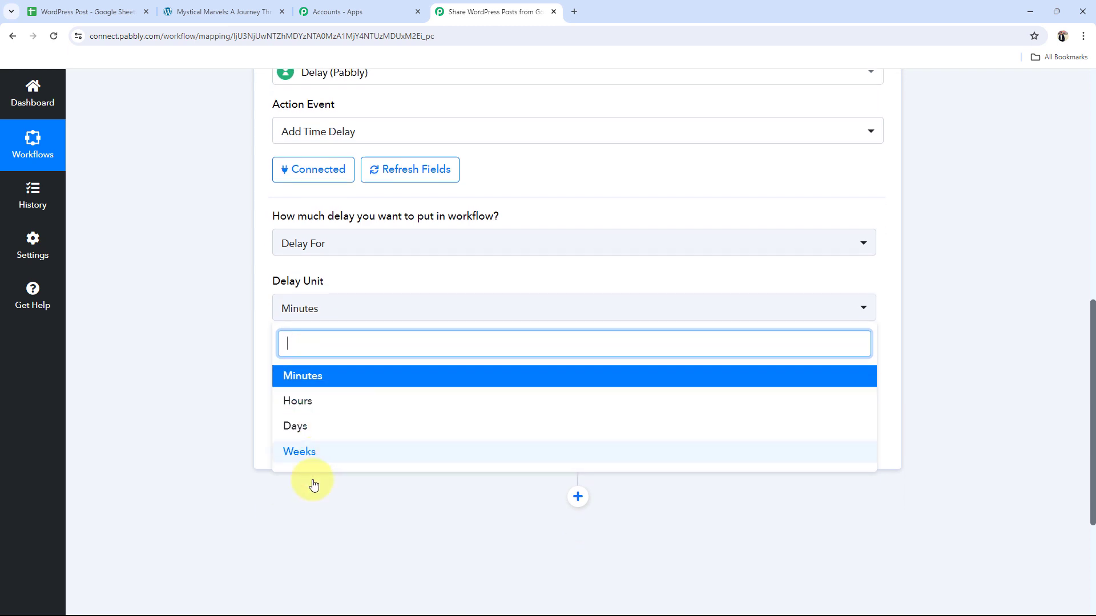
left_click(298, 450)
left_click(323, 384)
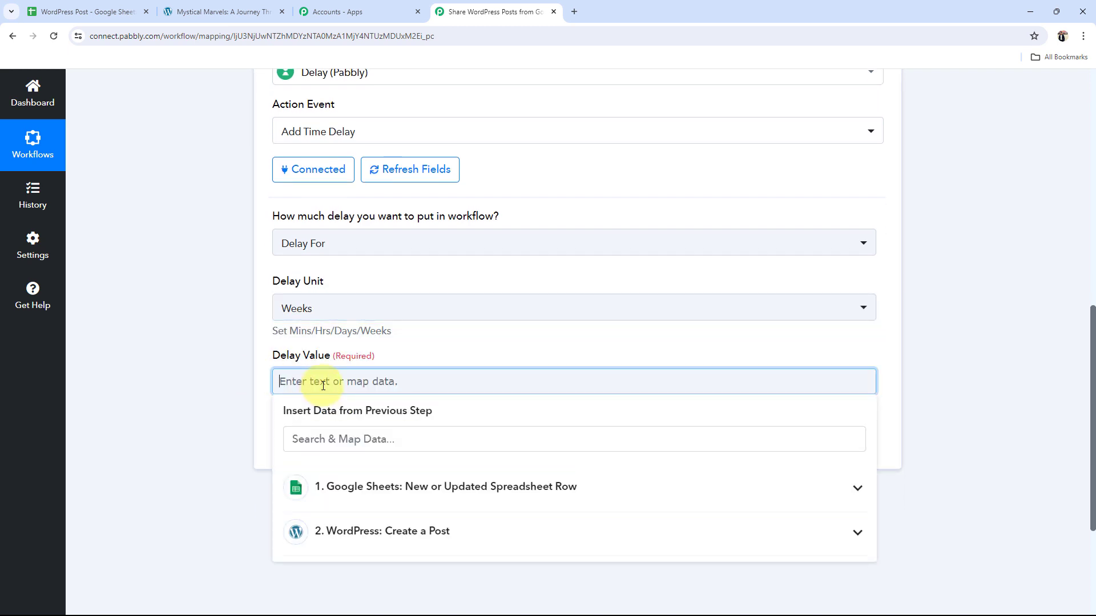
type("1")
left_click(211, 352)
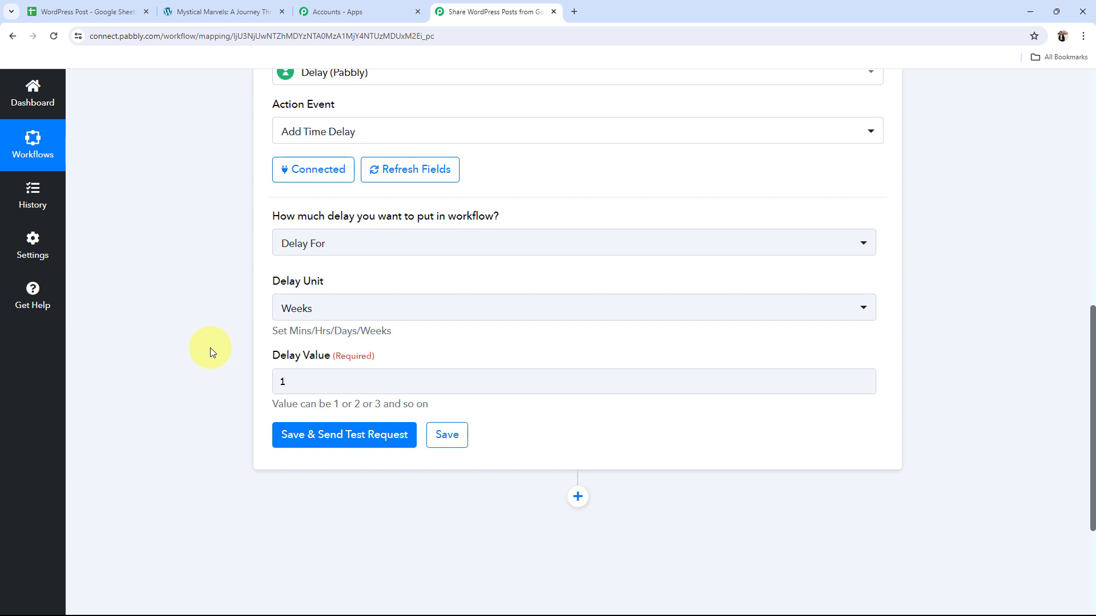
Save the Delay action with a test request, review the received response and collapse the action.
left_click(285, 431)
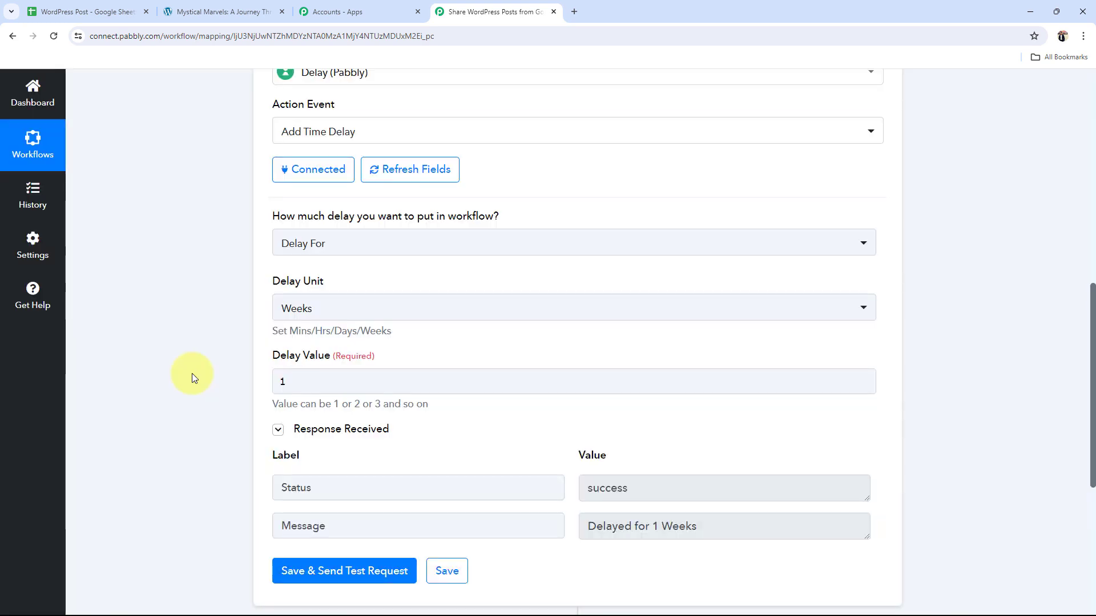
scroll(616, 489, "down", 1)
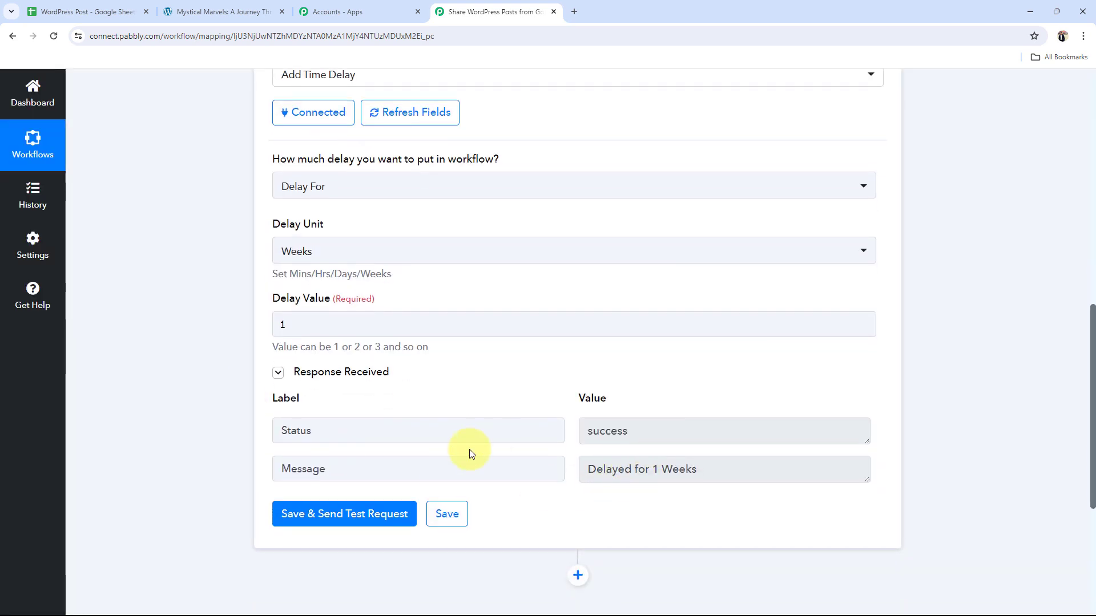
scroll(220, 453, "up", 5)
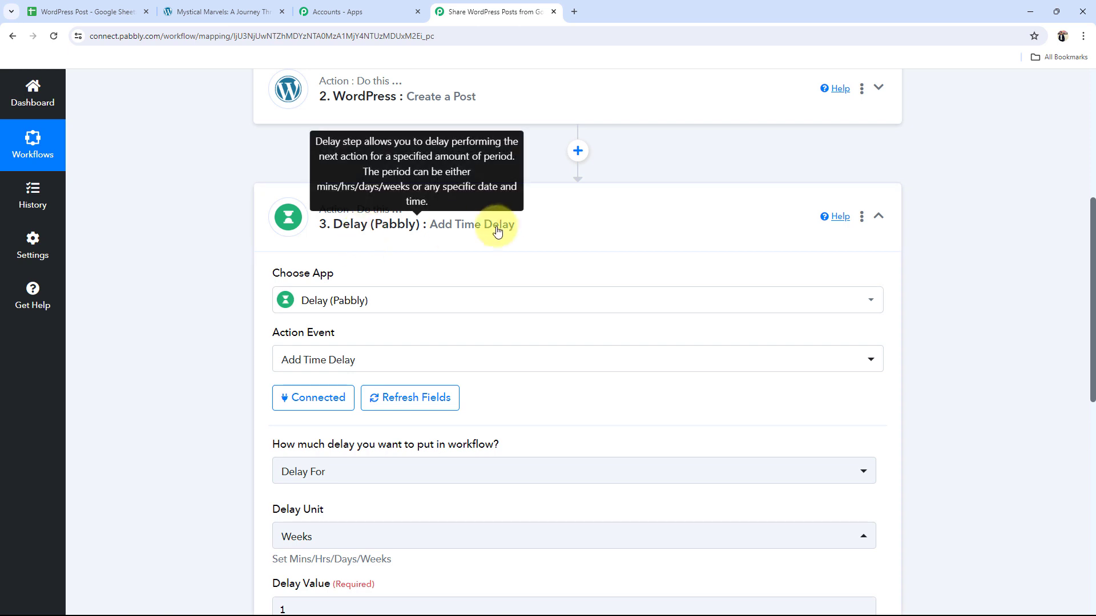
mouse_move(427, 231)
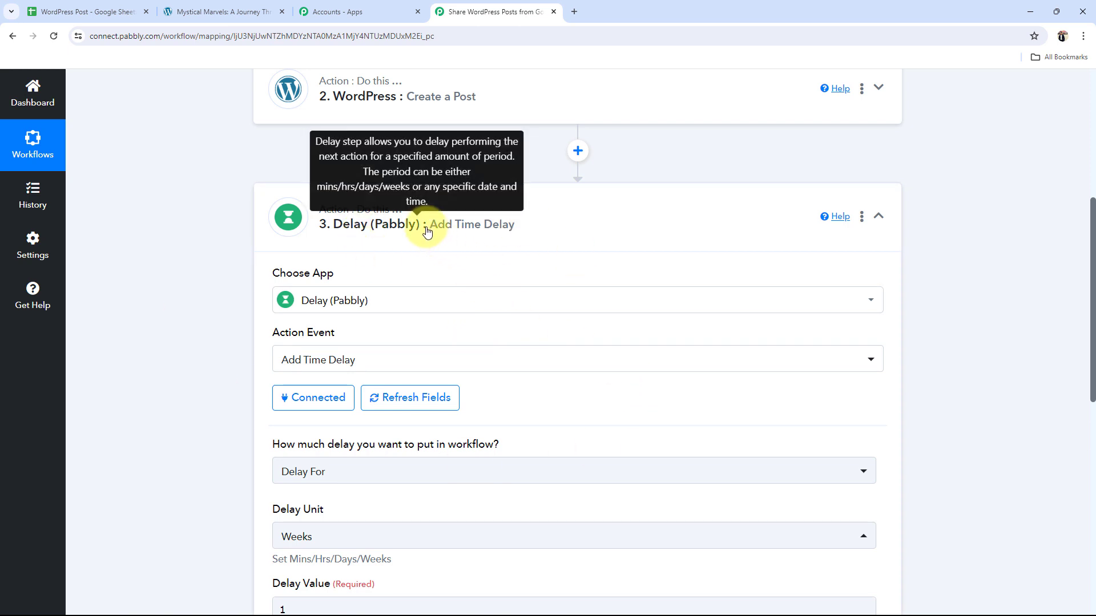
left_click(427, 229)
Add a WordPress action with the Delete a Post event after the delay and connect it through the existing WordPress #12 connection.
left_click(577, 294)
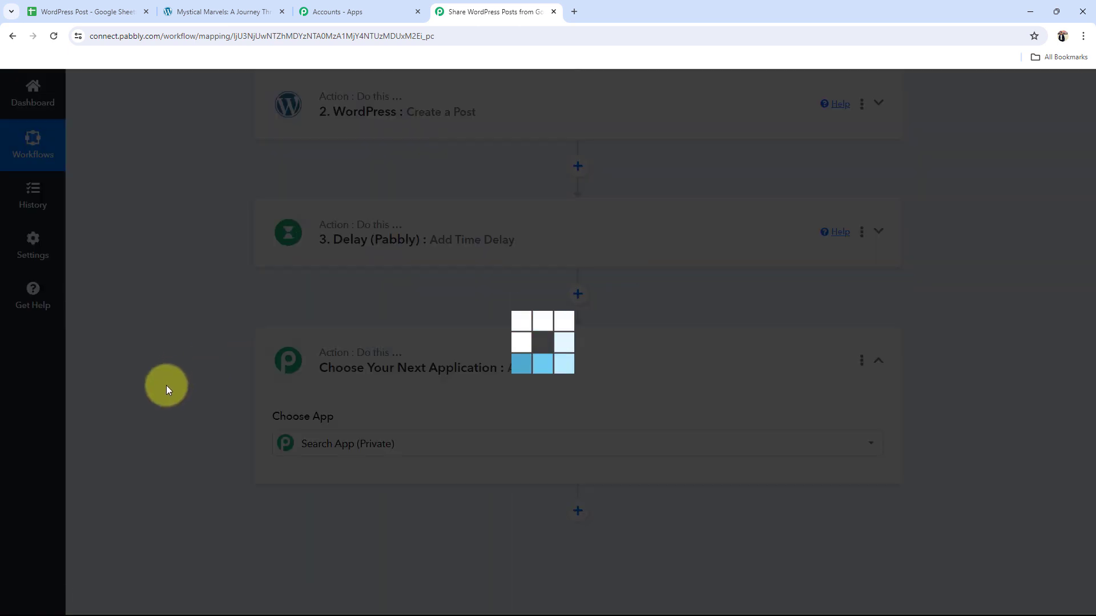
type("WORDPRE")
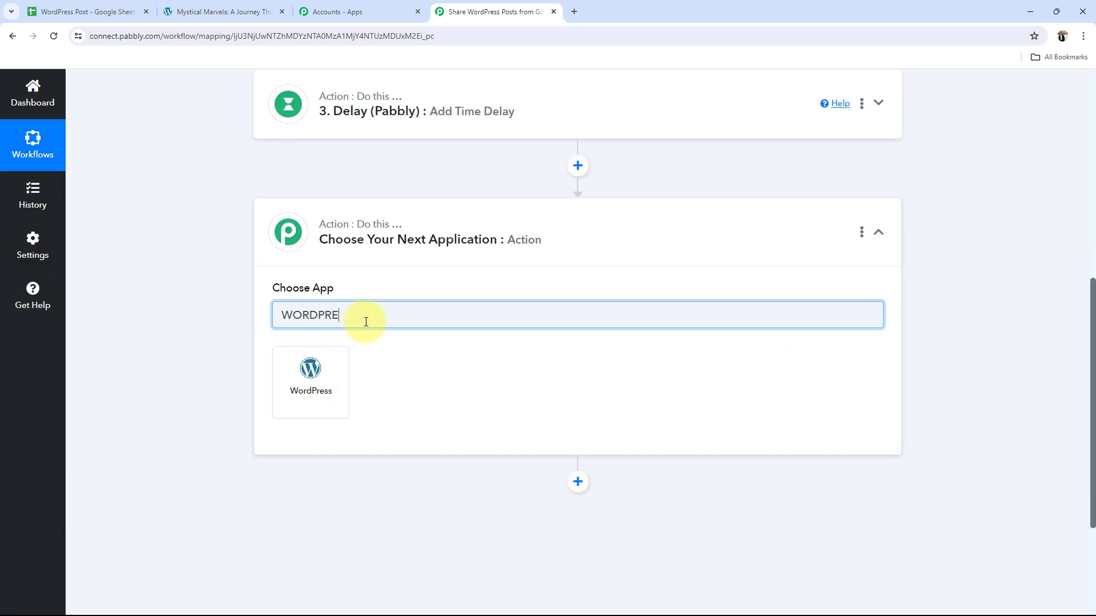
left_click(328, 396)
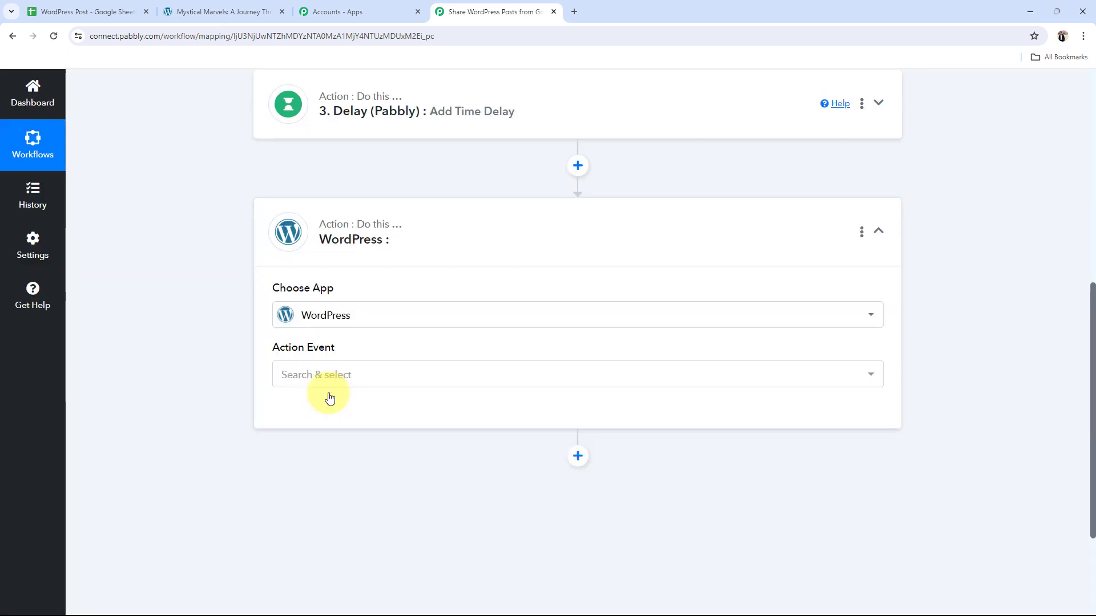
left_click(306, 381)
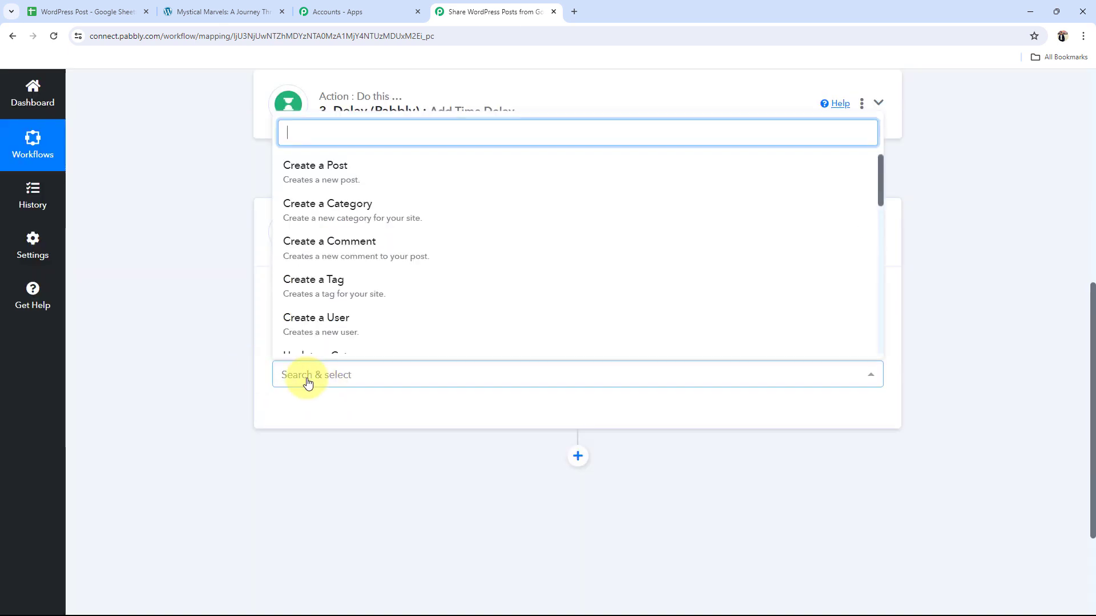
type("dele")
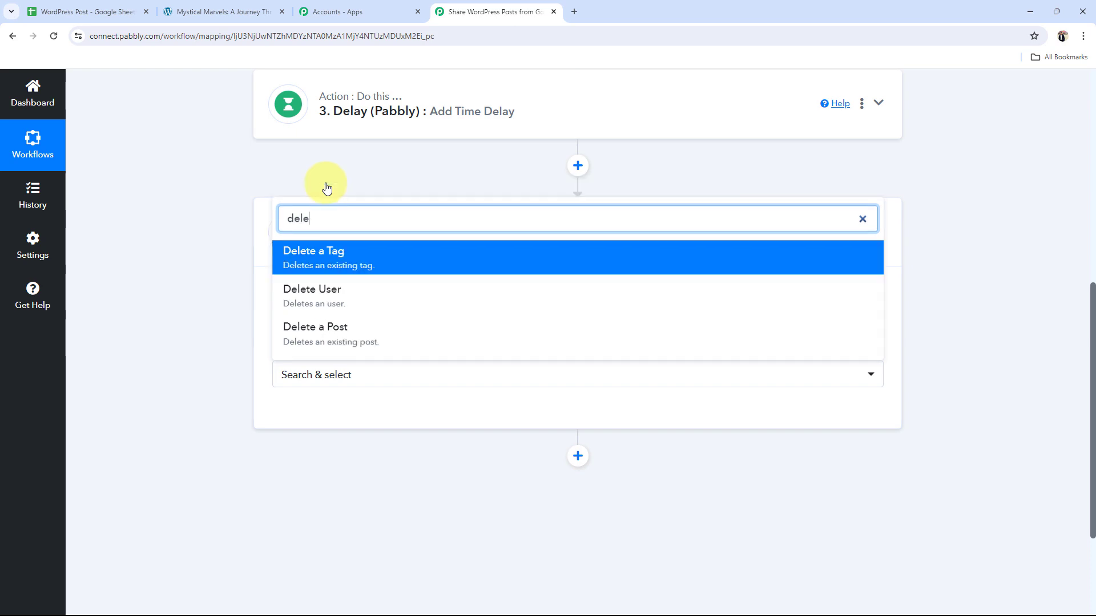
left_click(320, 331)
left_click(288, 412)
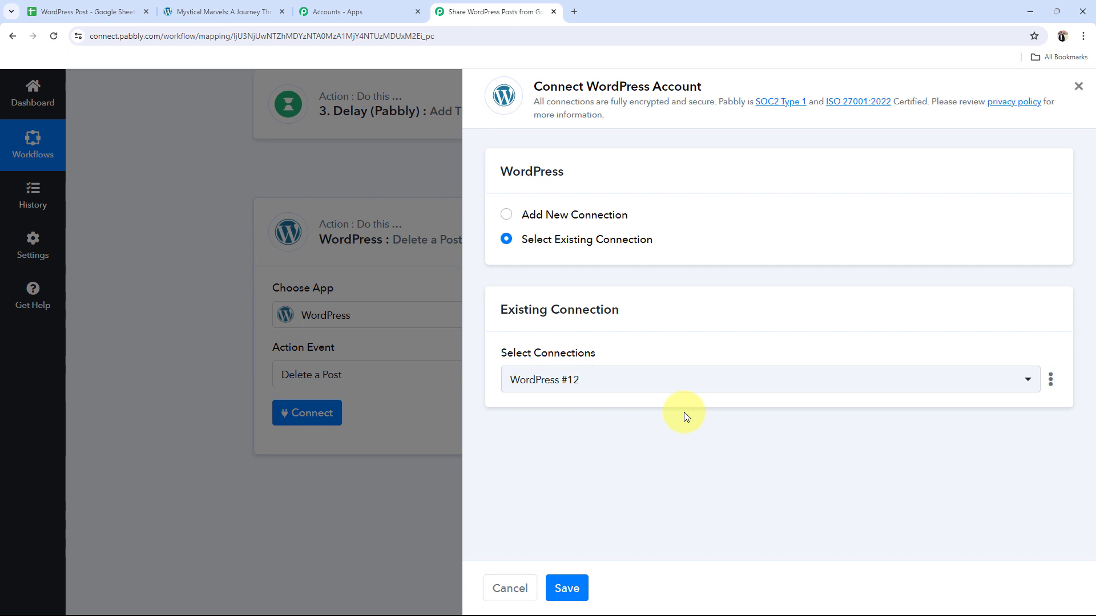
left_click(567, 588)
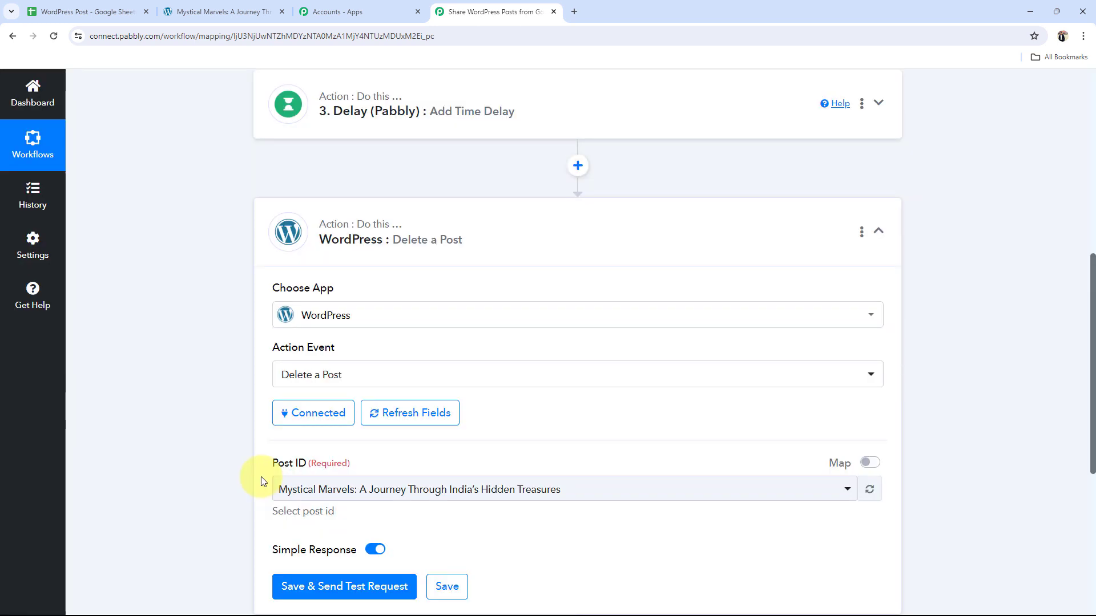
Look through the posts available for the Post ID of the Delete a Post action, then enable mapping for that field.
scroll(203, 470, "down", 2)
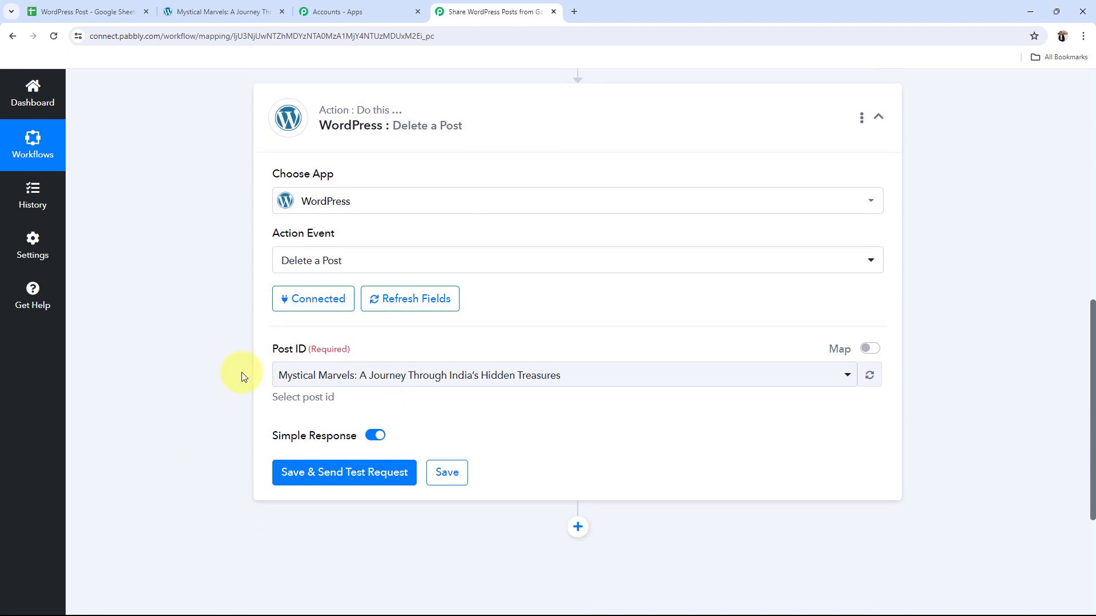
left_click(463, 385)
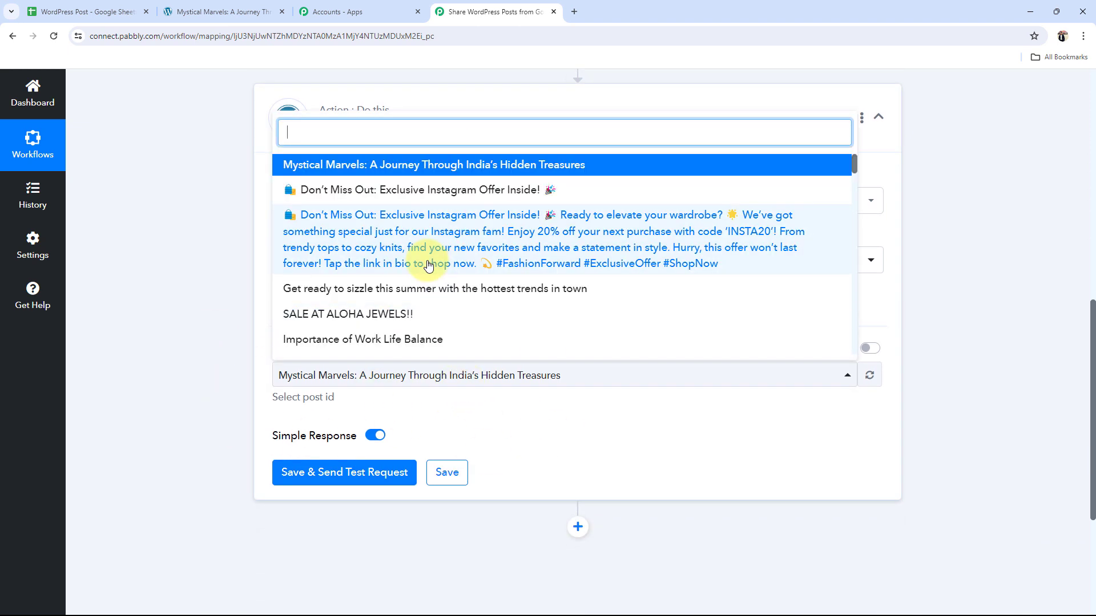
scroll(428, 267, "down", 1)
scroll(428, 266, "down", 3)
scroll(428, 266, "up", 4)
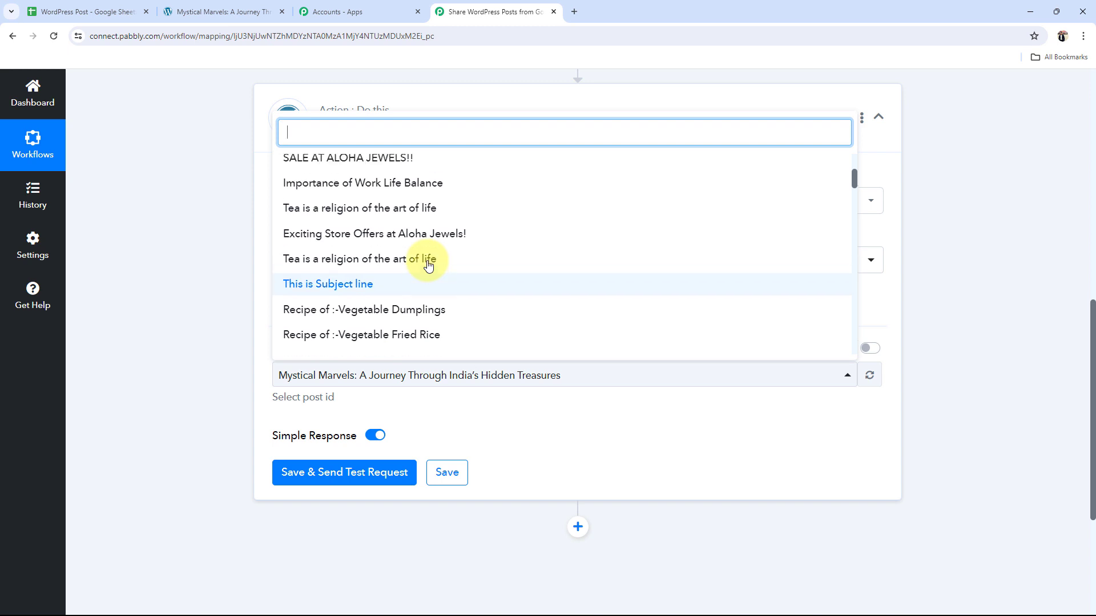
left_click(205, 331)
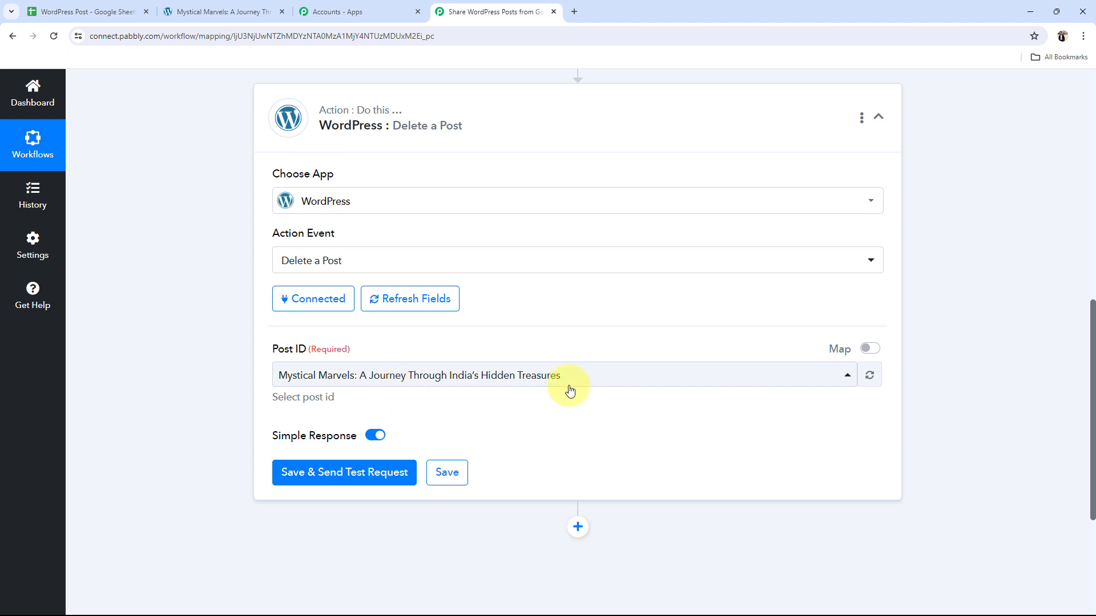
left_click(870, 348)
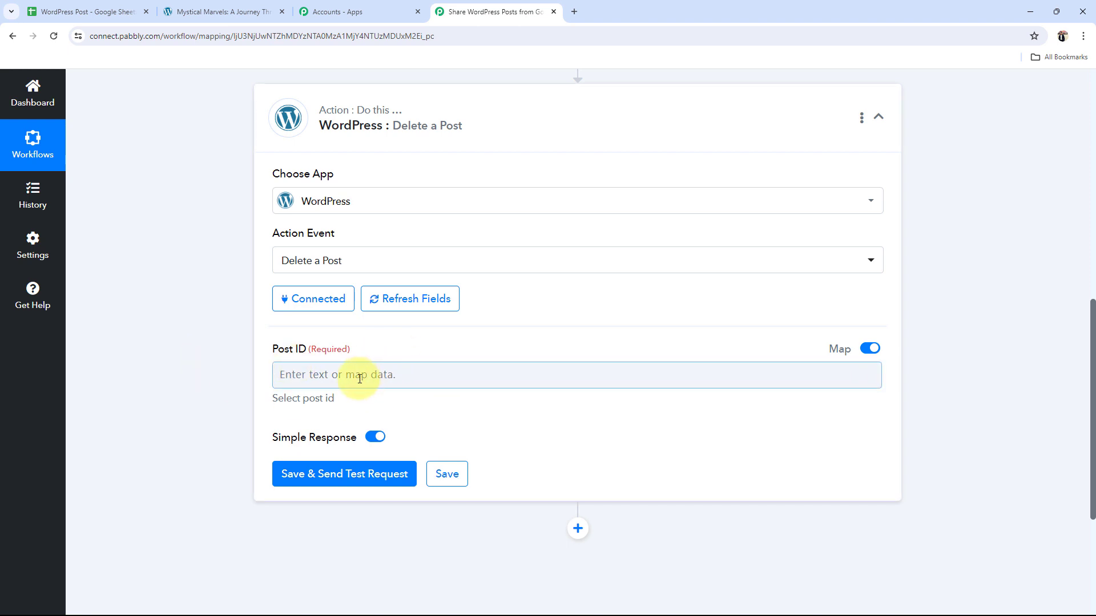
Search the previous-step data for the Delete a Post action's Post ID field using "post id", then "post".
scroll(166, 278, "up", 6)
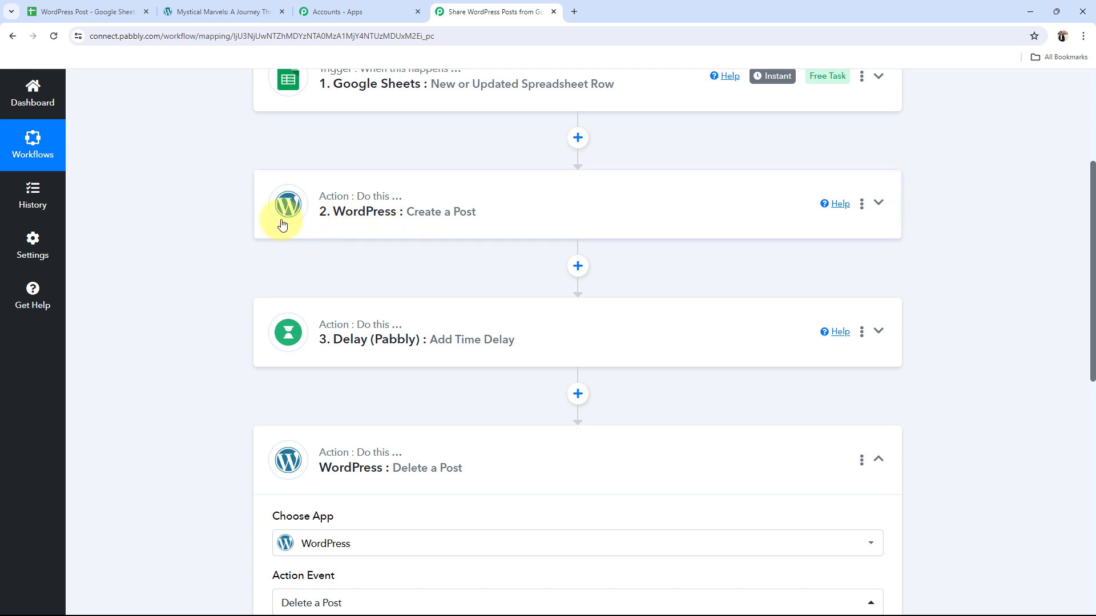
scroll(225, 283, "down", 5)
scroll(251, 308, "down", 2)
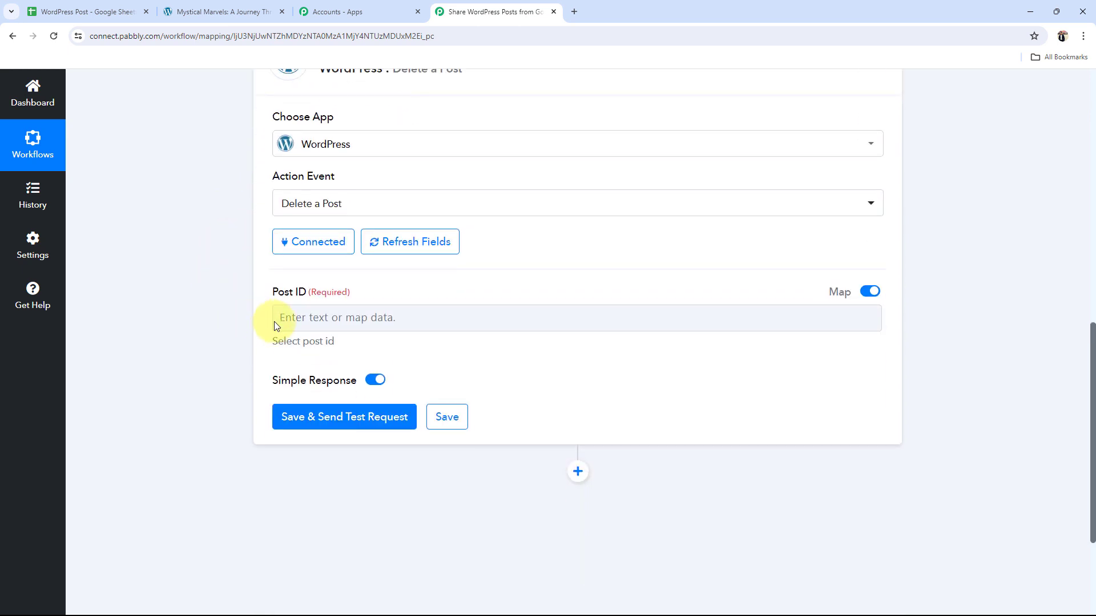
left_click(276, 322)
left_click(348, 452)
left_click(315, 374)
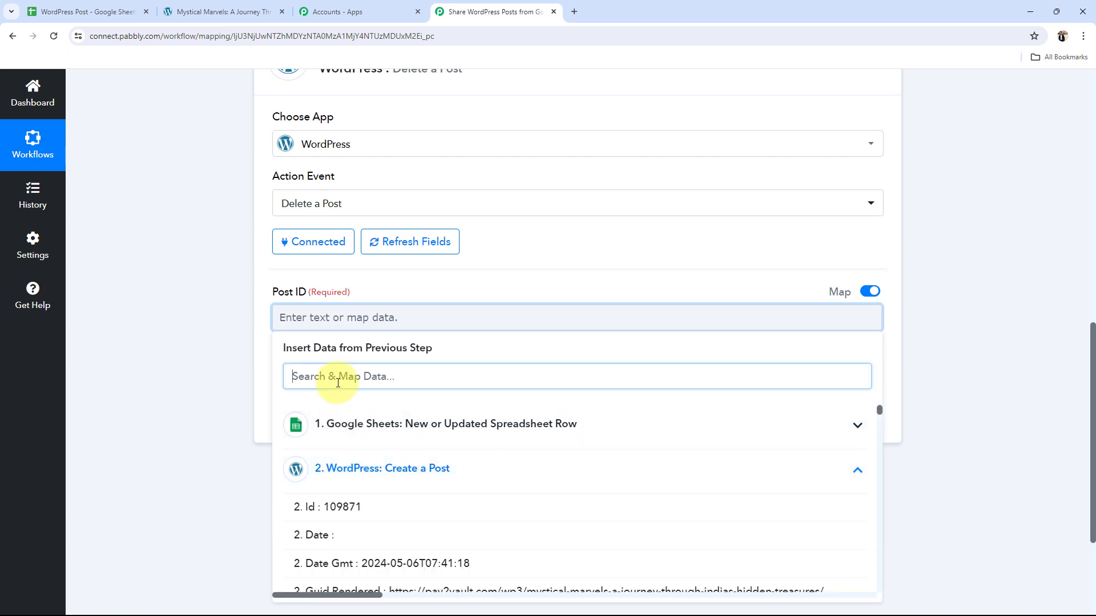
type("post ")
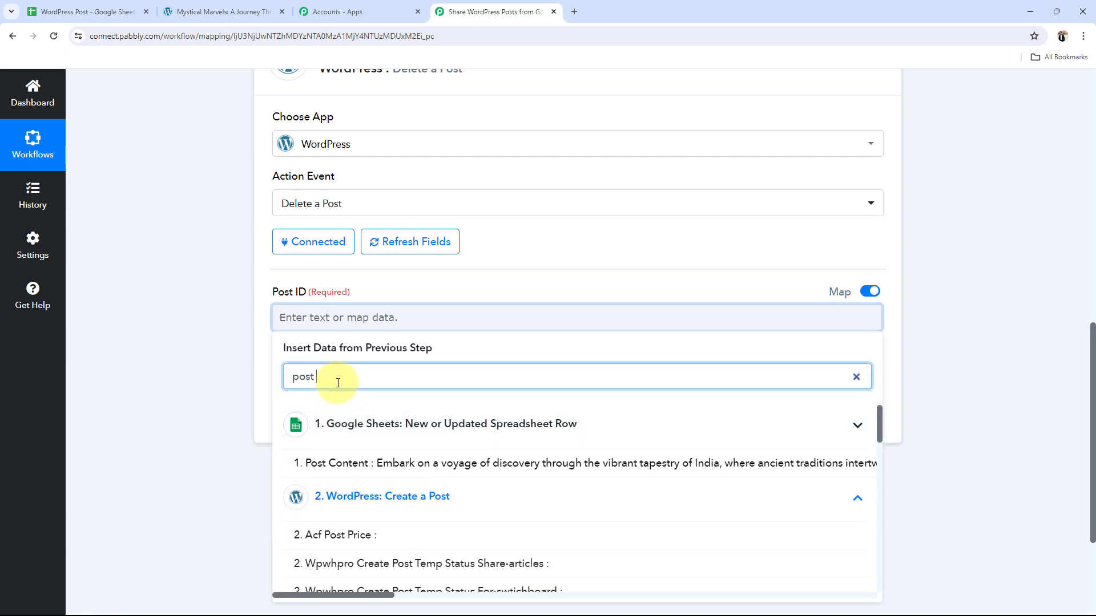
type("id")
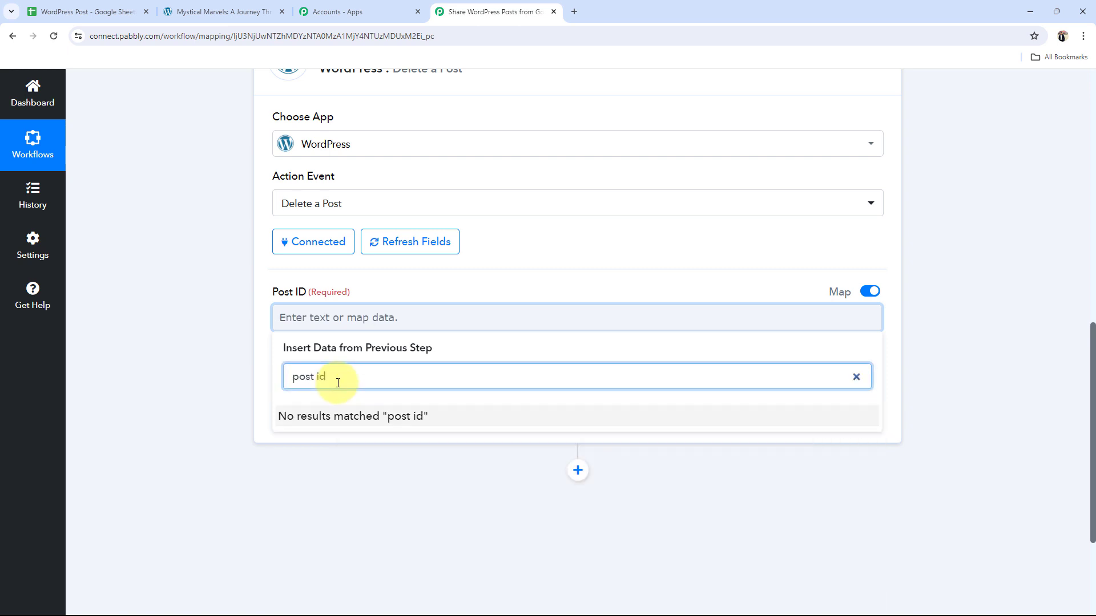
key("BackSpace")
key("BackSpace")
key("BackSpace")
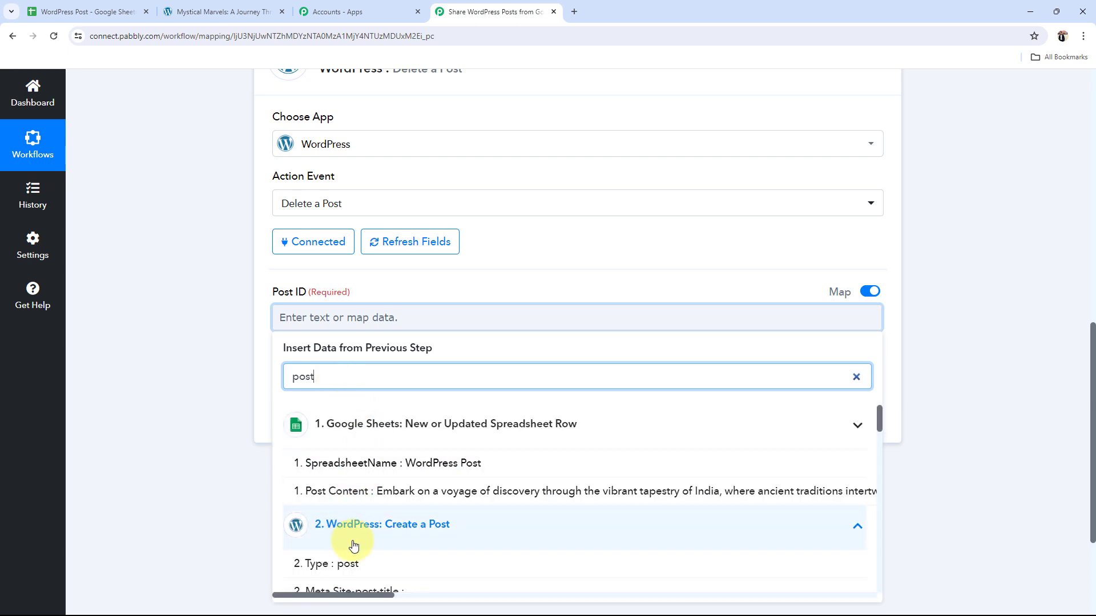
Map the Post ID of the Delete a Post action to the Id returned by the WordPress Create a Post step.
scroll(394, 534, "down", 2)
scroll(434, 523, "up", 1)
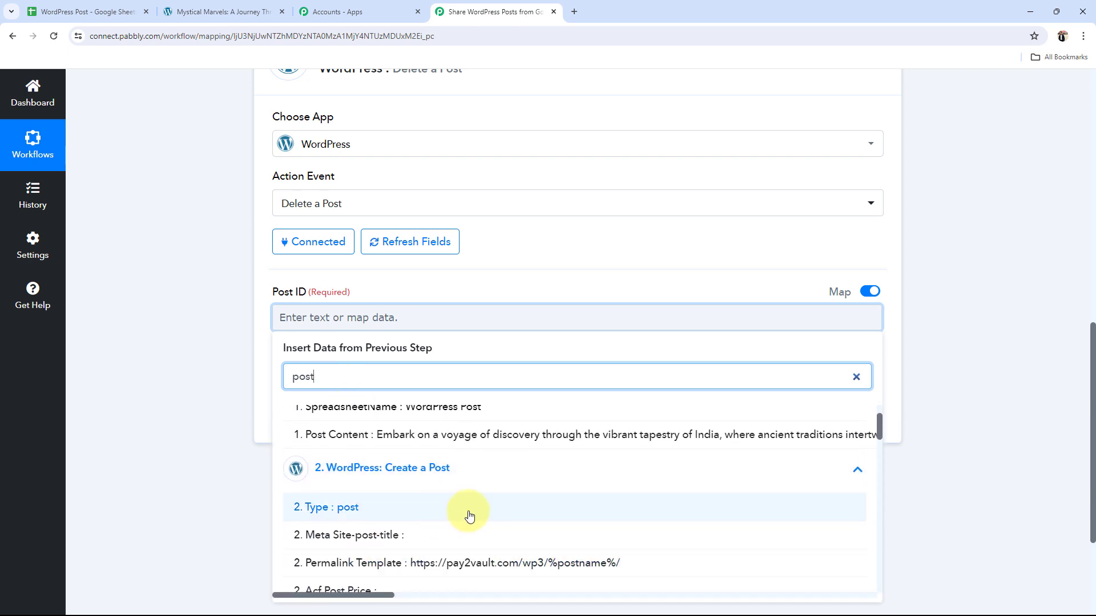
scroll(464, 513, "up", 1)
left_click(844, 428)
scroll(445, 508, "down", 7)
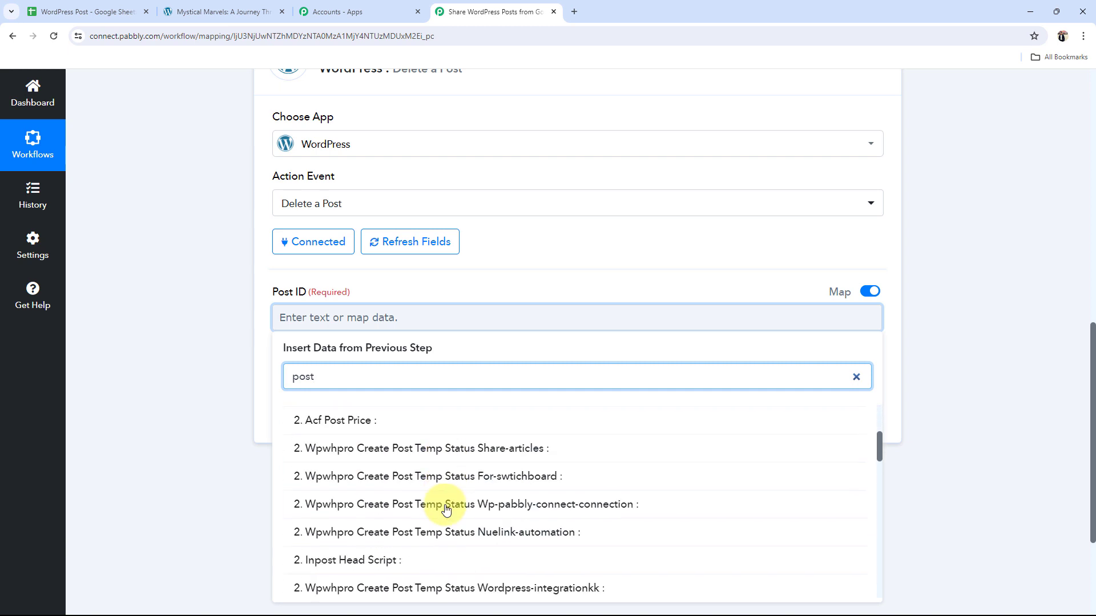
scroll(414, 528, "up", 1)
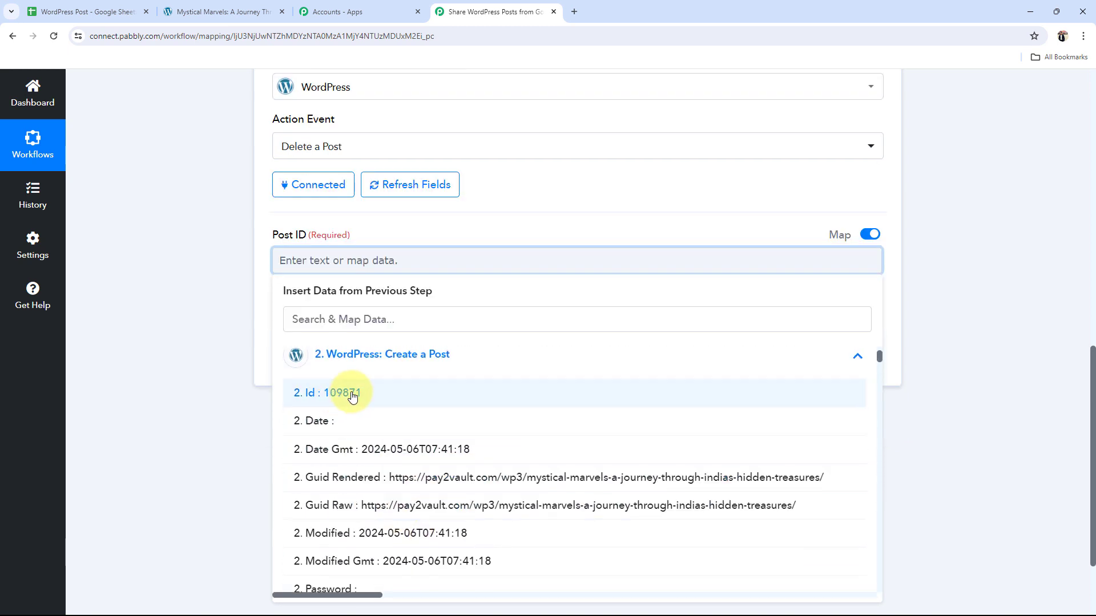
left_click(334, 393)
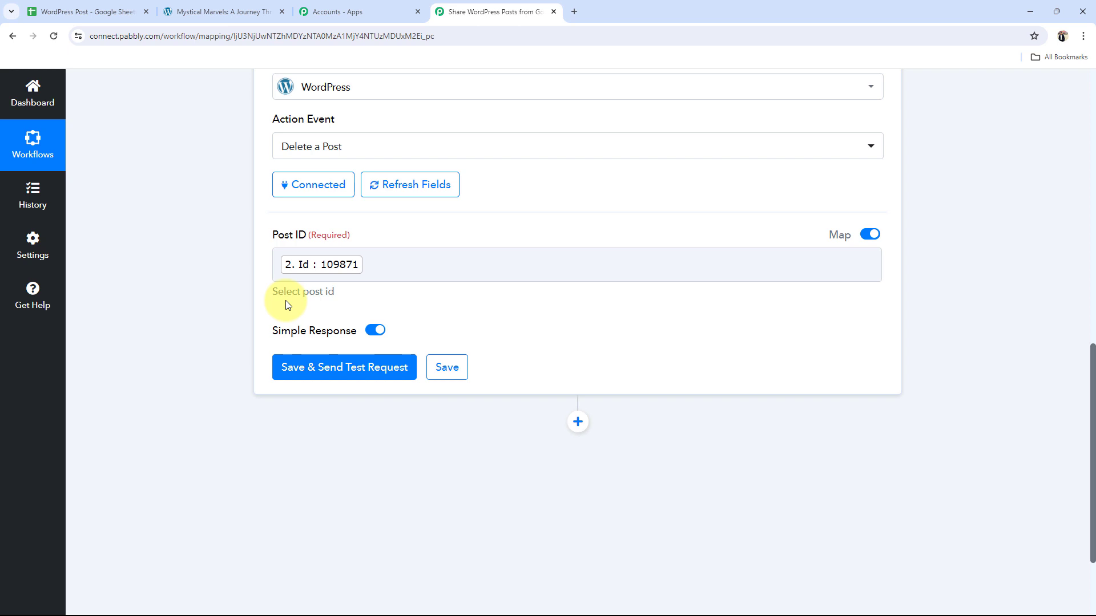
Review the post's source row in Google Sheets, then the Pabbly Connect workflow steps leading to the Delete a Post action.
left_click(86, 12)
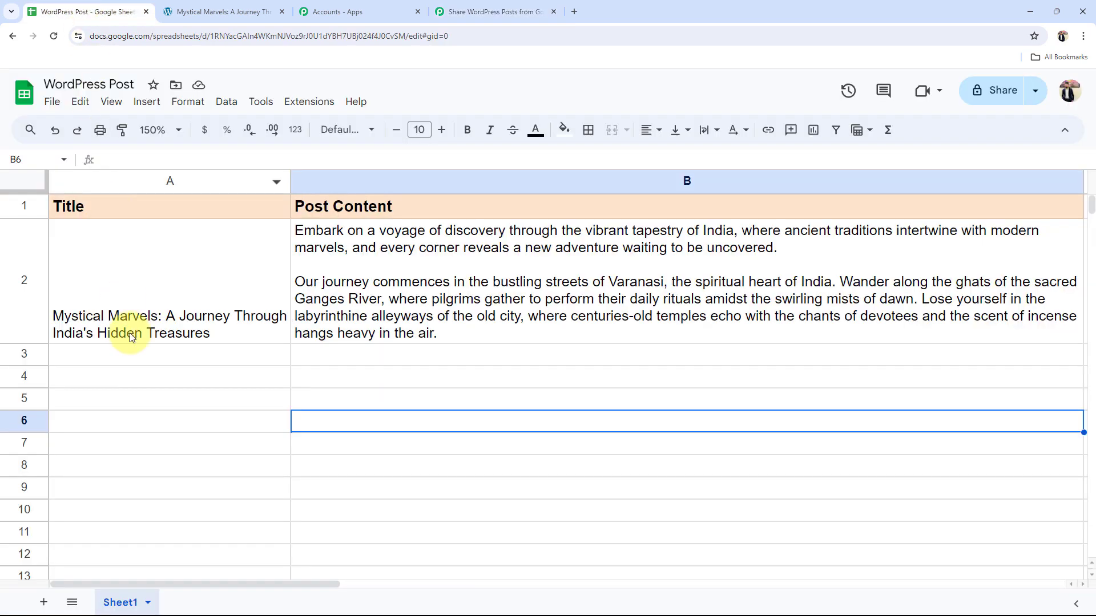
left_click(496, 11)
scroll(166, 423, "up", 10)
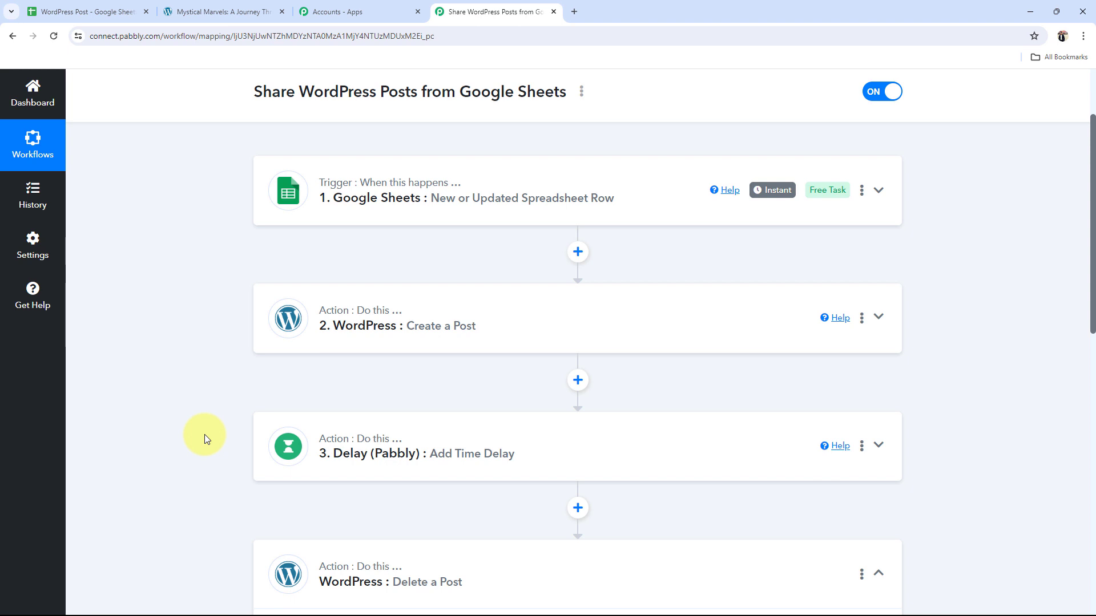
scroll(204, 434, "down", 2)
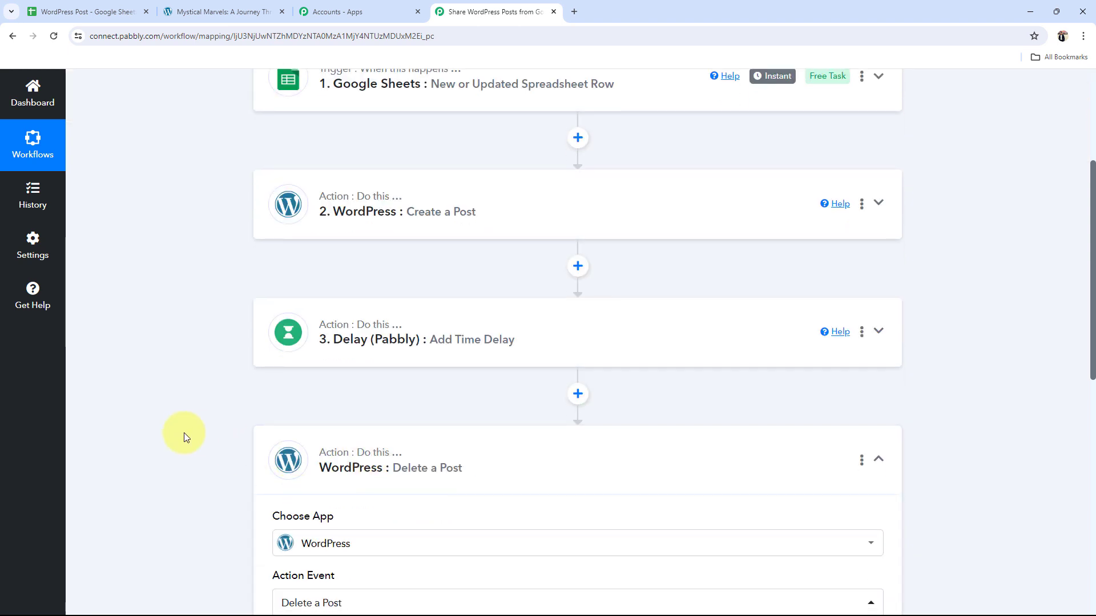
scroll(184, 433, "down", 3)
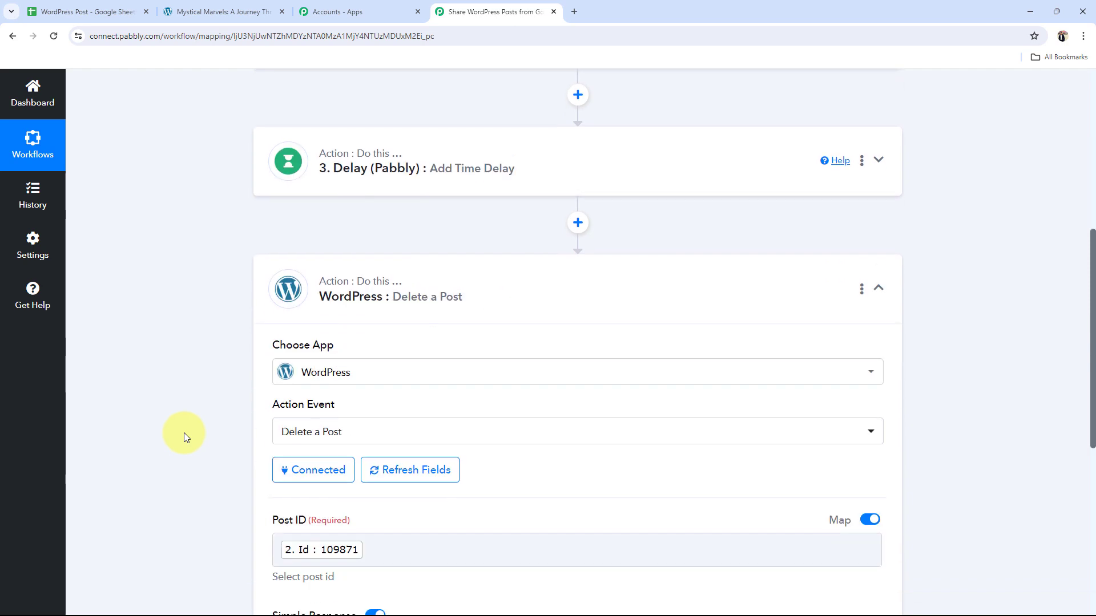
scroll(184, 432, "up", 2)
scroll(184, 433, "down", 3)
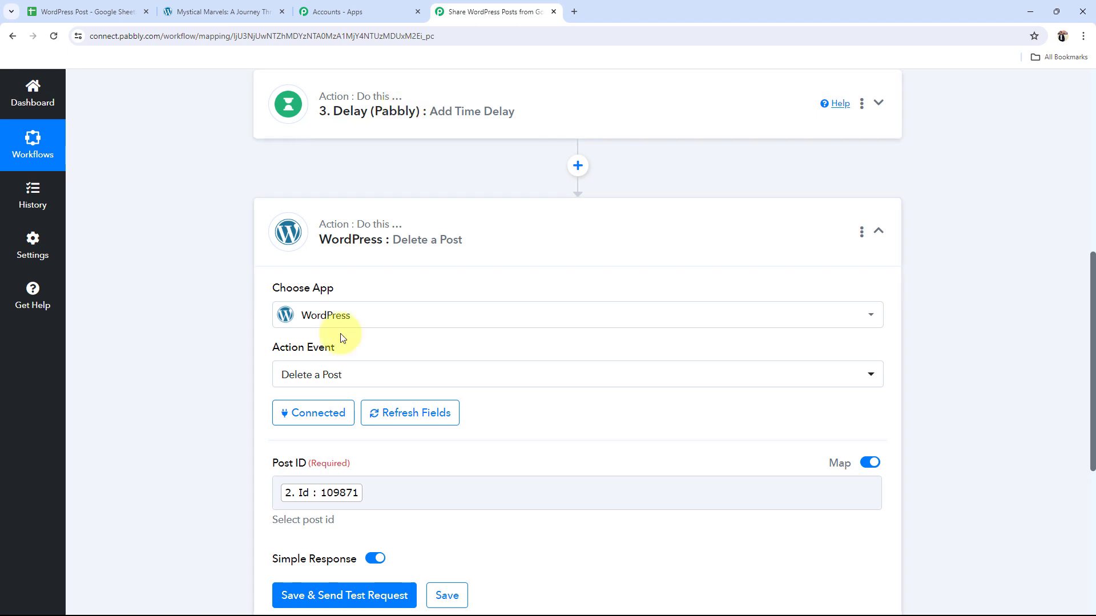
mouse_move(364, 118)
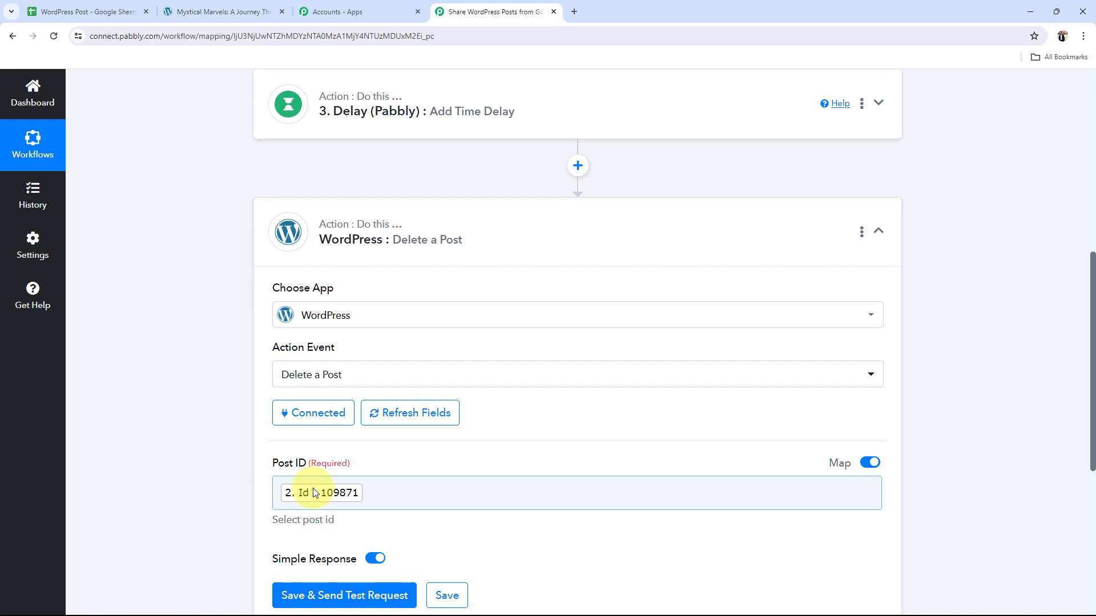
Save the Delete a Post action with a test request and examine the response received.
scroll(314, 492, "down", 2)
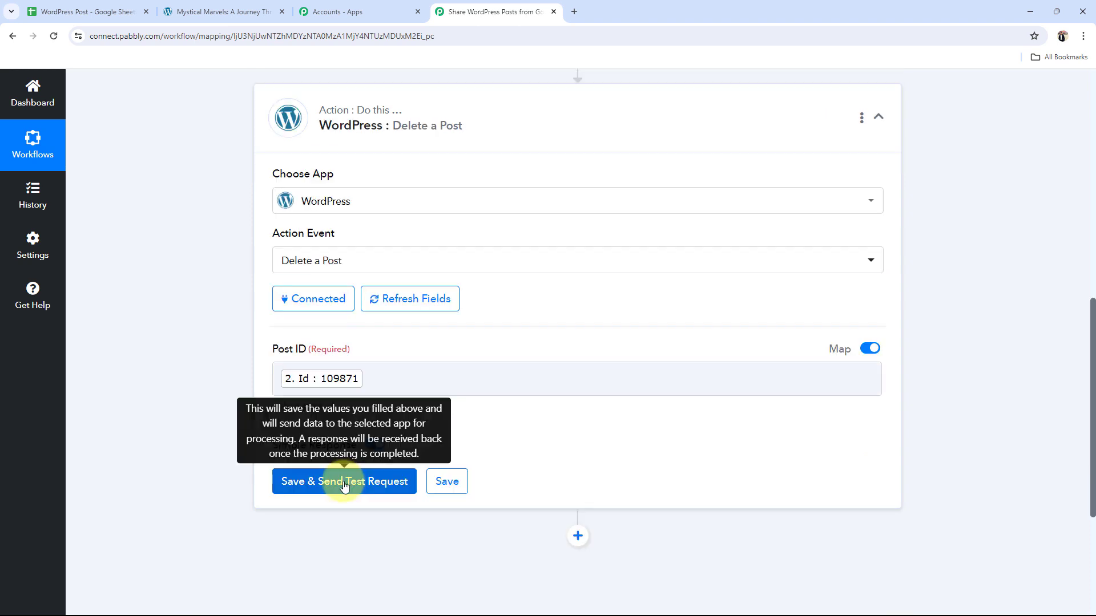
left_click(345, 482)
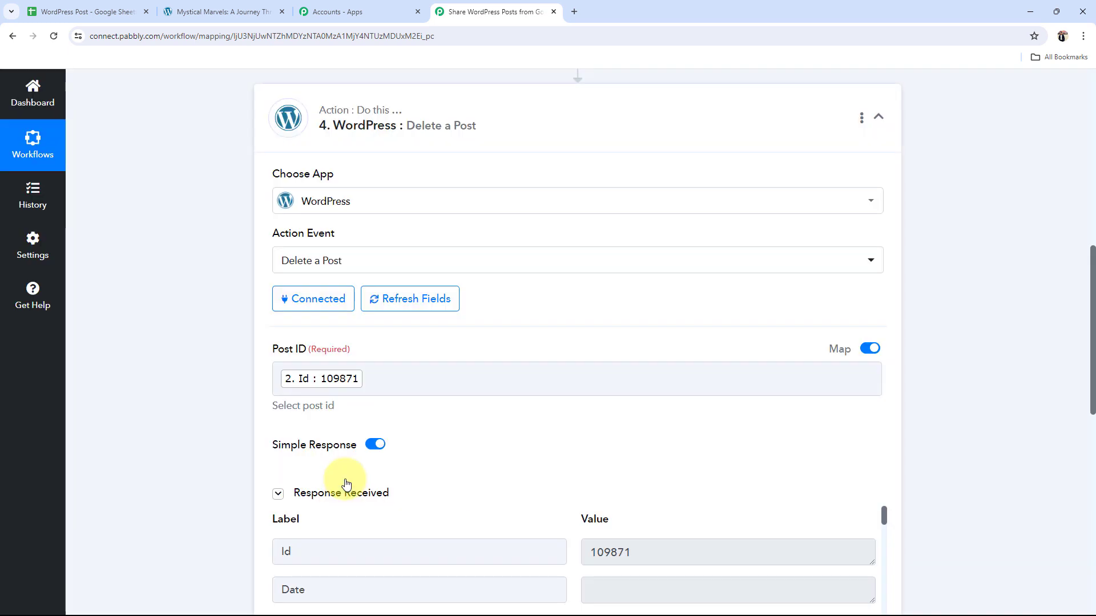
scroll(252, 452, "down", 5)
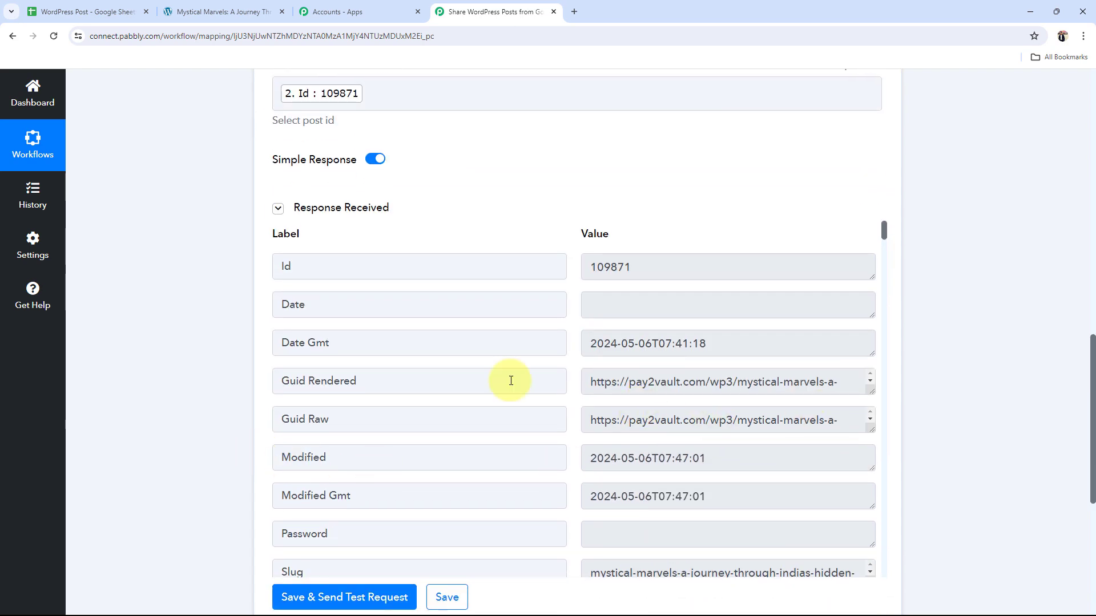
scroll(592, 416, "down", 1)
scroll(702, 455, "down", 5)
Reload the Mystical Marvels post page on the WordPress site to check the deletion, and return to the Pabbly Connect workflow.
left_click(267, 5)
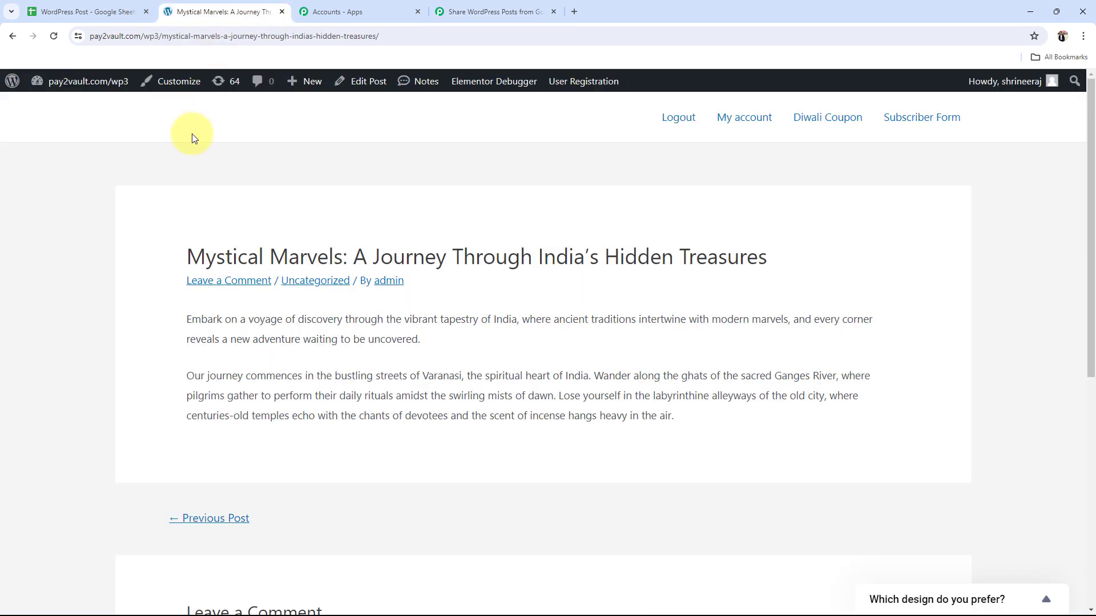
left_click(54, 36)
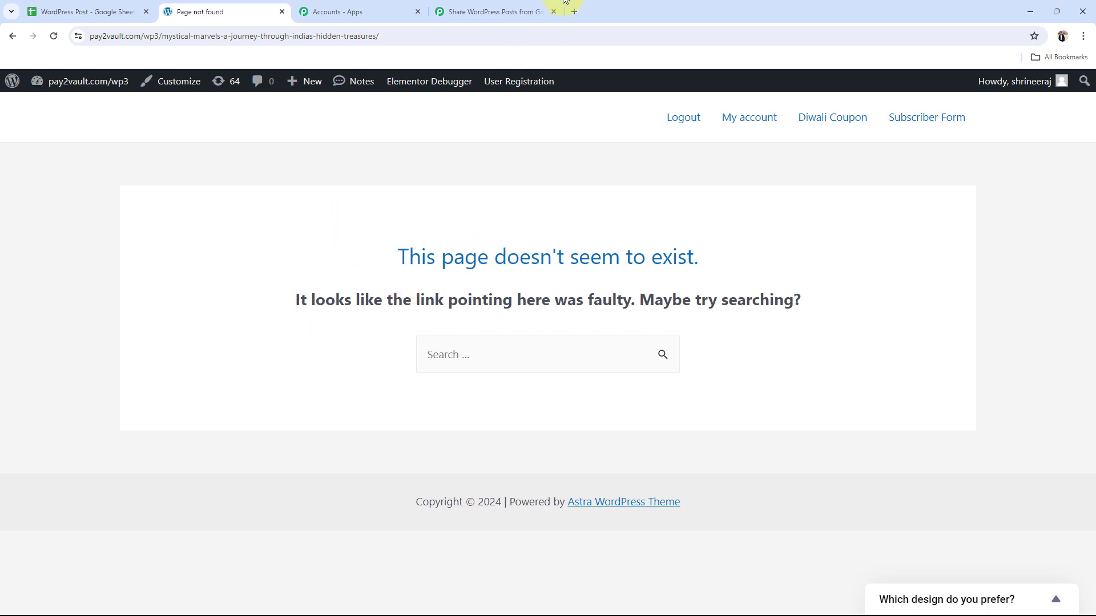
left_click(516, 11)
Collapse the Delete a Post action and review the whole workflow from the Google Sheets trigger to the deletion.
scroll(215, 295, "up", 8)
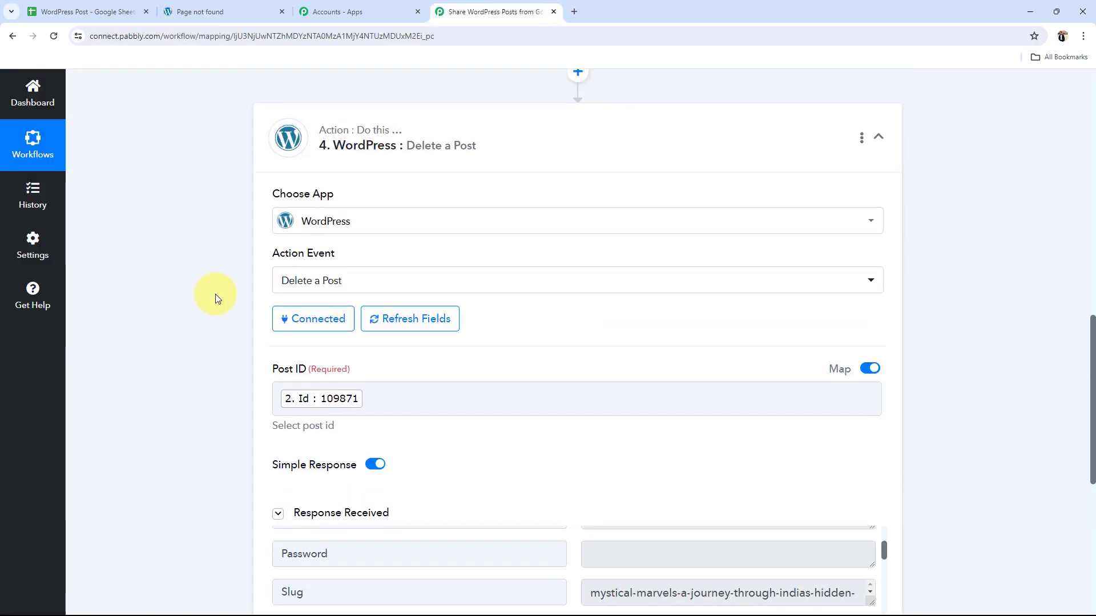
left_click(418, 317)
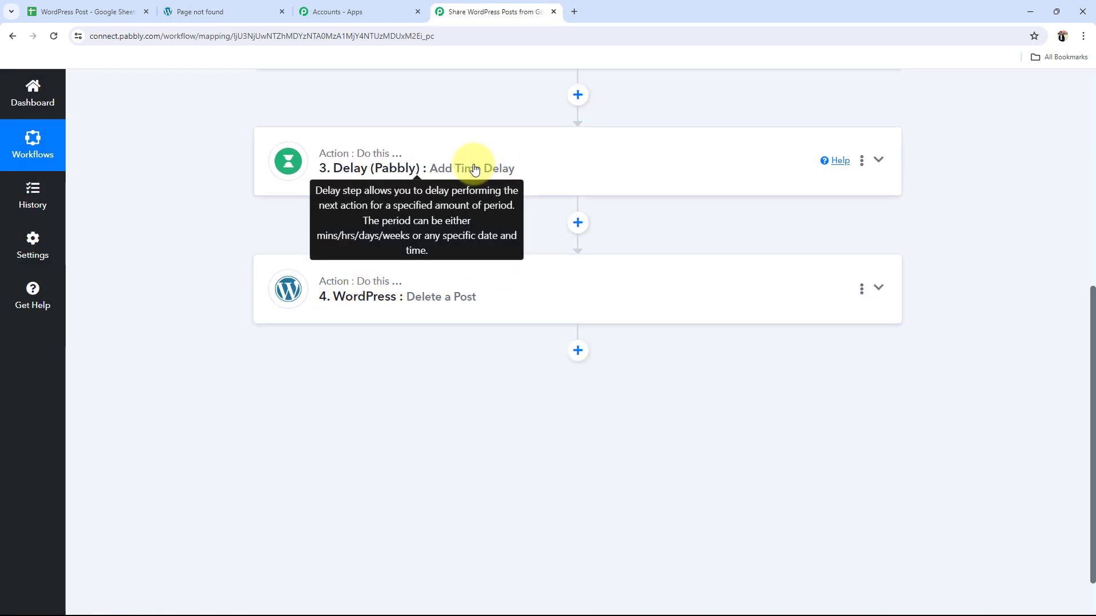
scroll(430, 281, "up", 7)
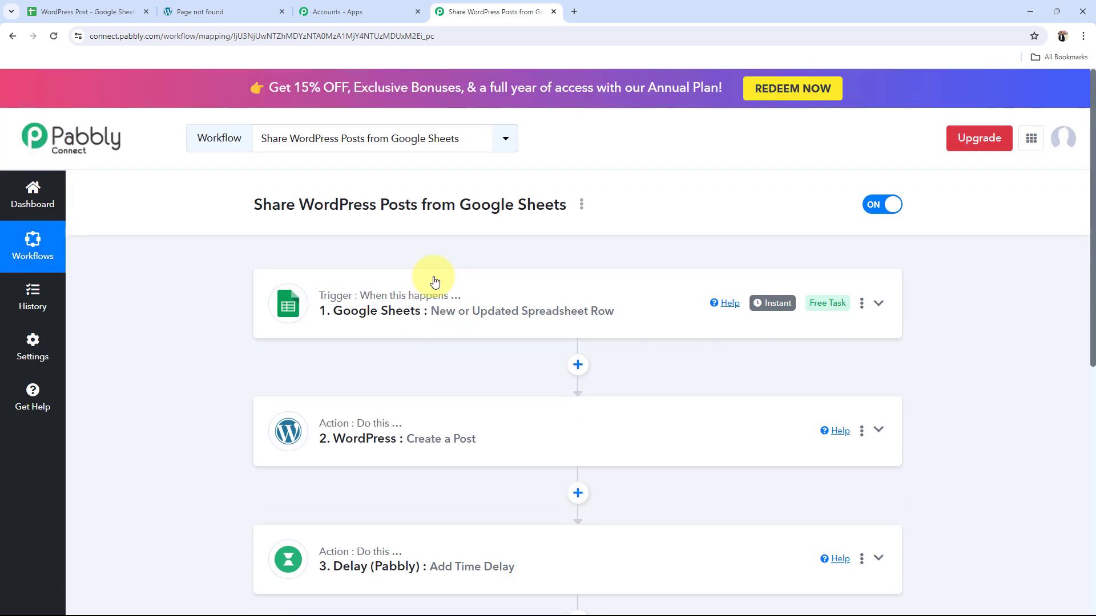
scroll(249, 372, "down", 1)
scroll(248, 376, "down", 1)
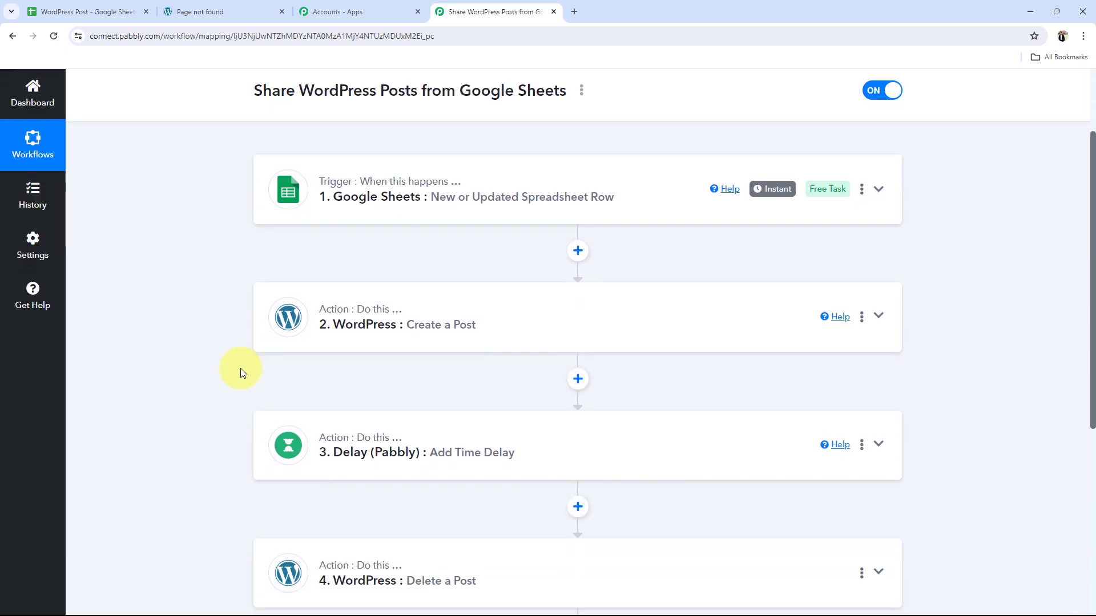